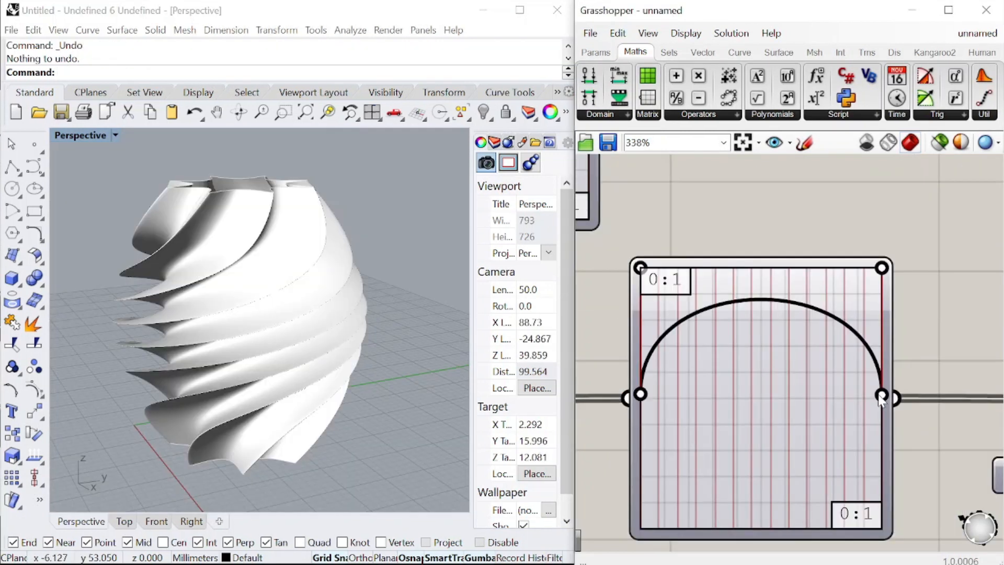
left_click_drag(881, 396, 780, 520)
scroll(219, 289, "up", 2)
mouse_move(221, 291)
right_mouse_down()
mouse_move(281, 343)
mouse_move(212, 273)
right_mouse_up()
left_click_drag(881, 334, 872, 354)
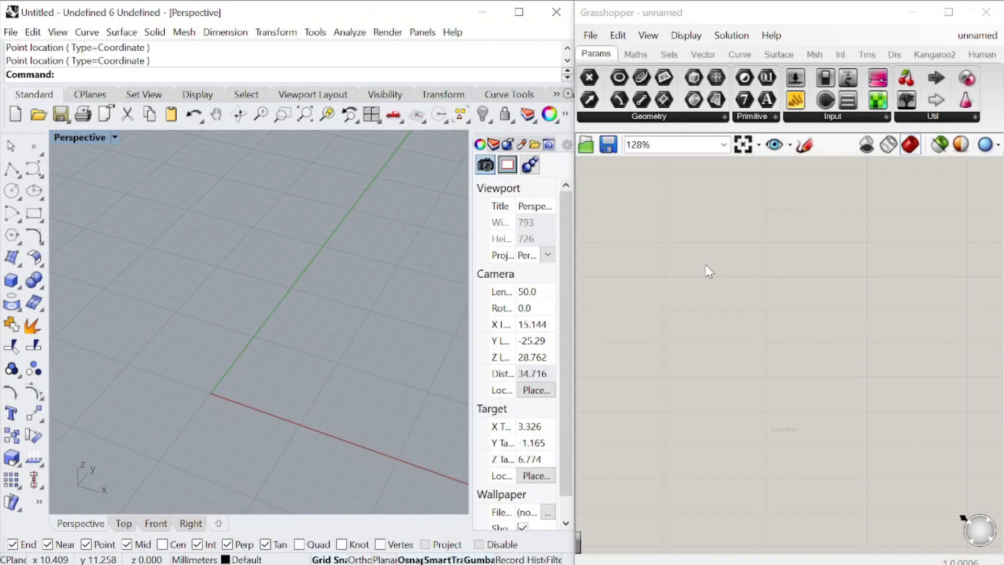
Add a Point parameter to the Grasshopper canvas and assign it one point picked on the ground plane in Rhino's Perspective view
double_click(706, 265)
type("point")
key("Return")
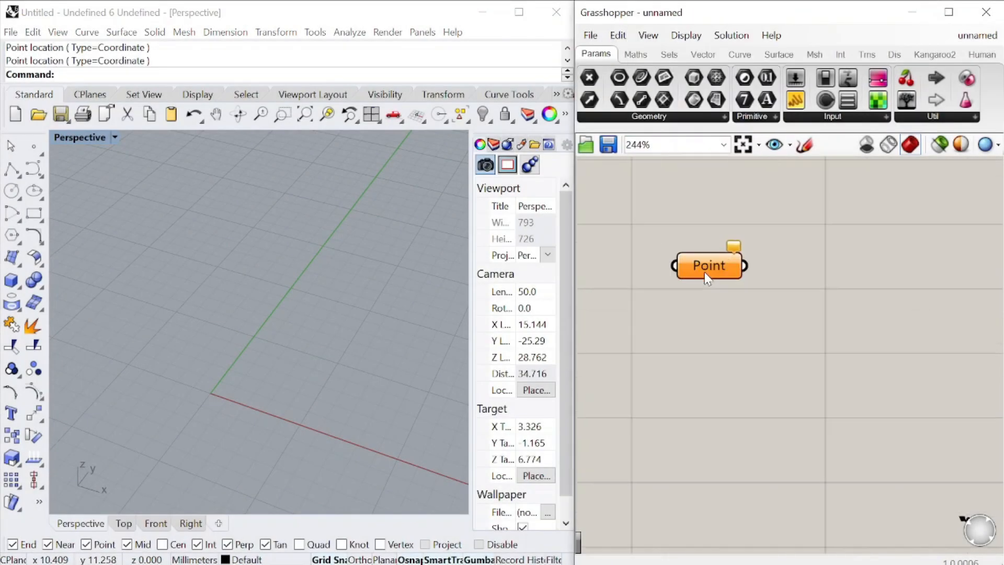
right_click(704, 272)
left_click(762, 456)
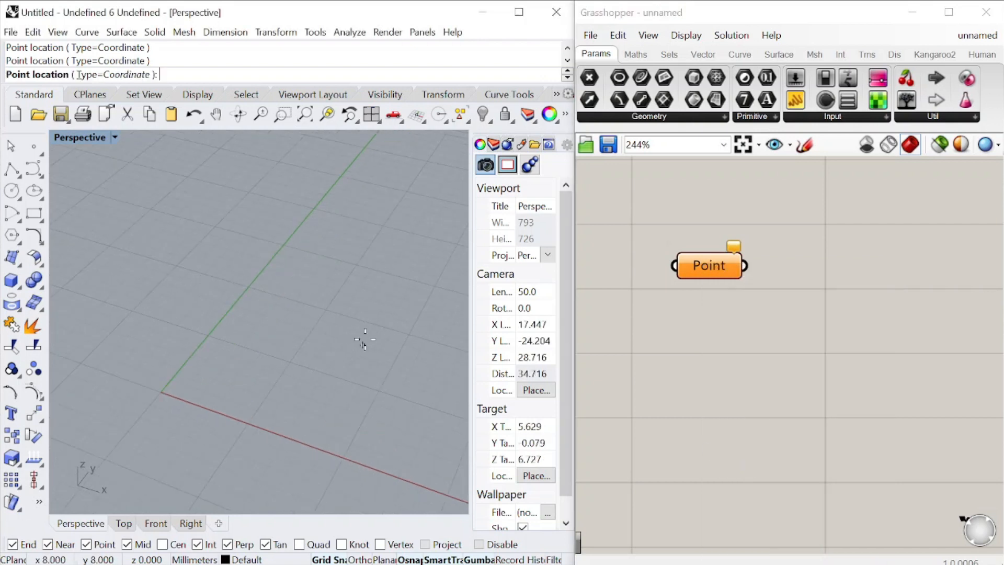
left_click(408, 334)
Add a Move component beside the Point parameter and connect the Point output to its Geometry input
double_click(764, 322)
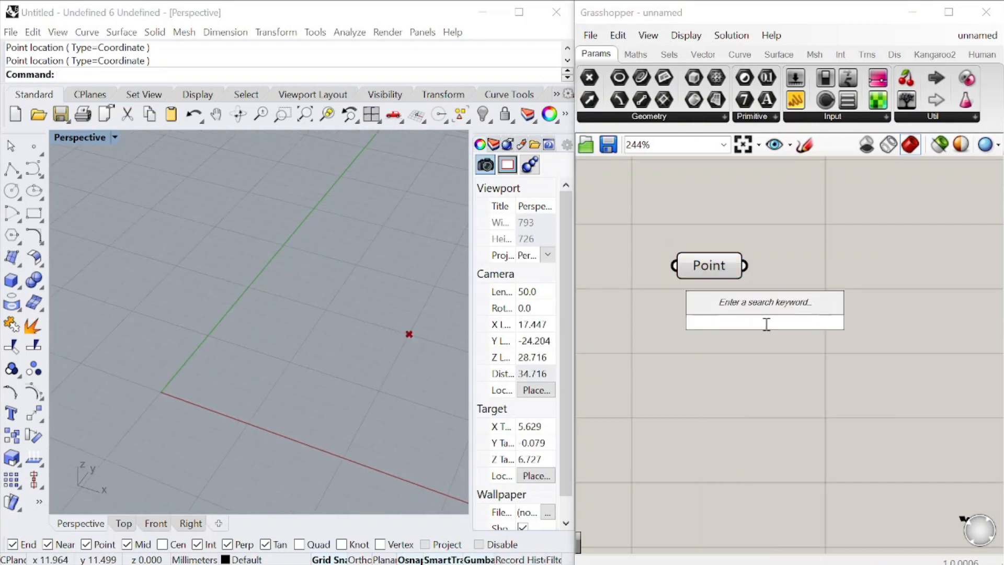
type("move")
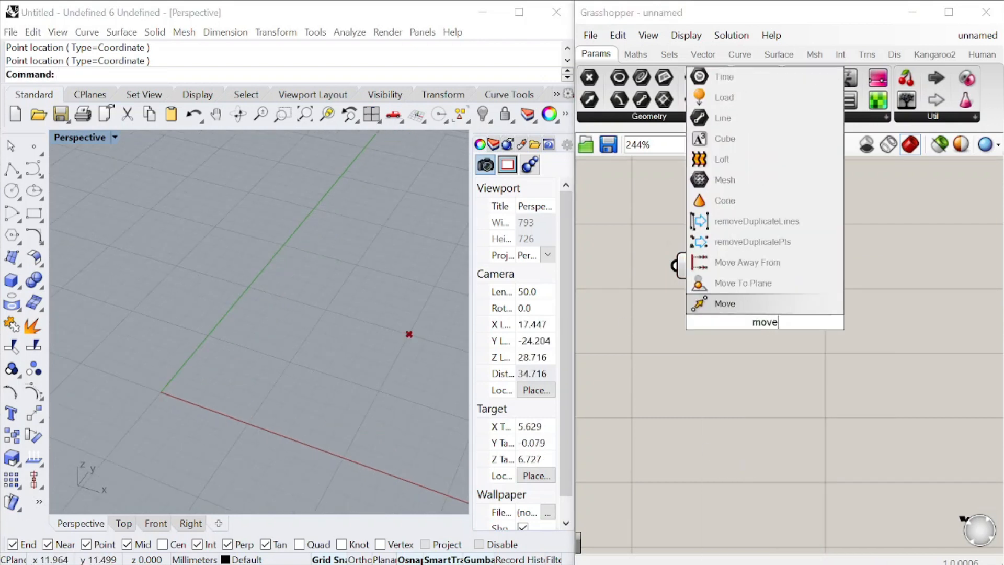
left_click(750, 306)
left_click_drag(744, 265, 666, 306)
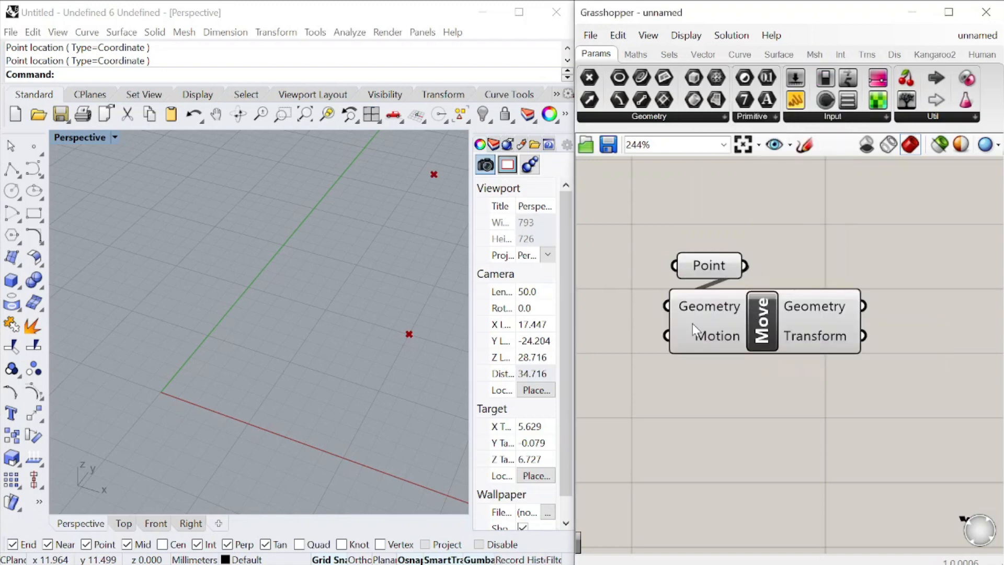
left_click_drag(709, 329, 864, 313)
Add a Unit Z component below the Point parameter and connect its Unit vector output to Move's Motion input
double_click(667, 372)
type("z")
left_click(644, 356)
left_click_drag(755, 371, 805, 345)
left_click_drag(669, 372, 695, 322)
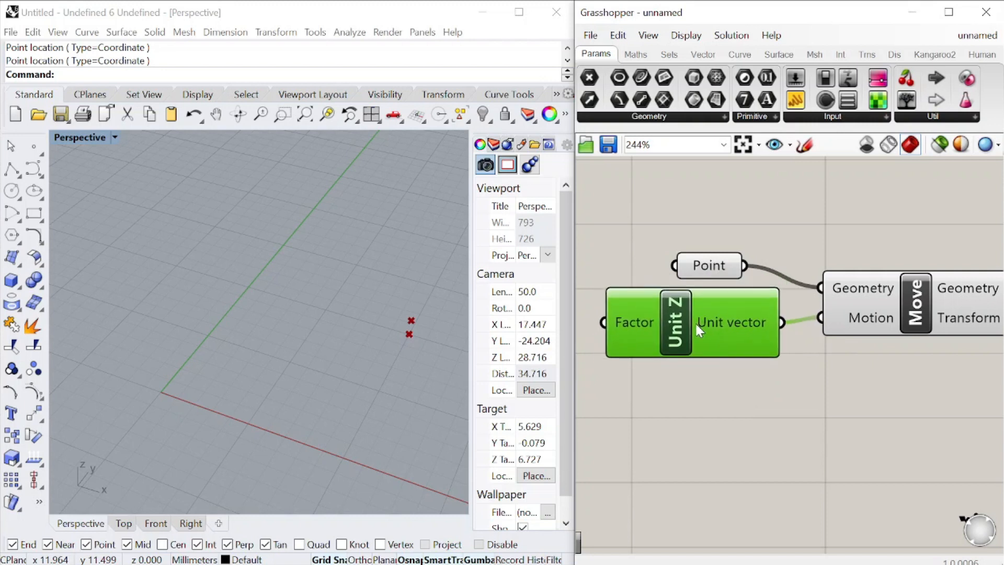
Create a number slider ranging from 0 to 30, place it before Unit Z and connect it to the Factor input
scroll(696, 326, "down", 2)
double_click(748, 405)
type("0<")
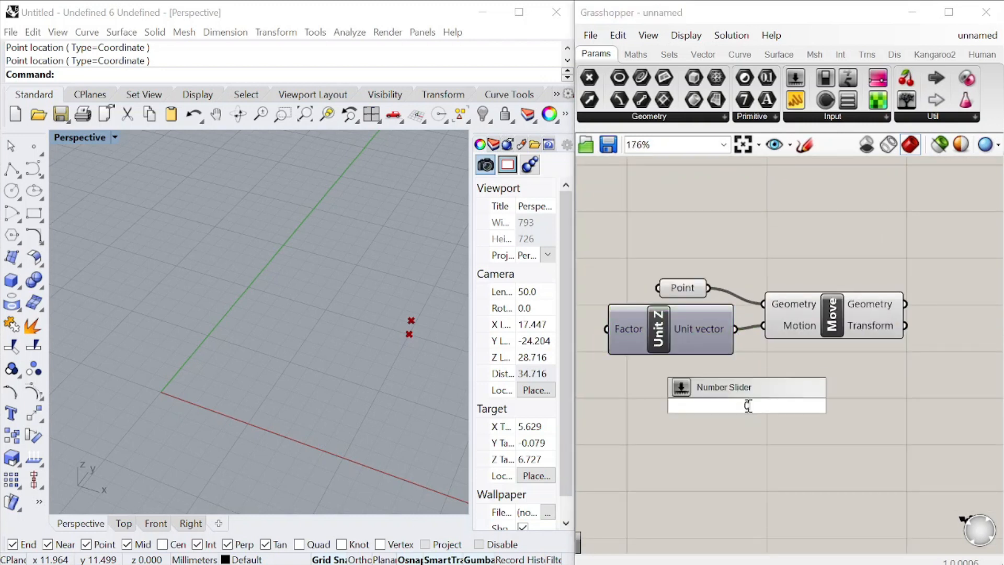
key("Return")
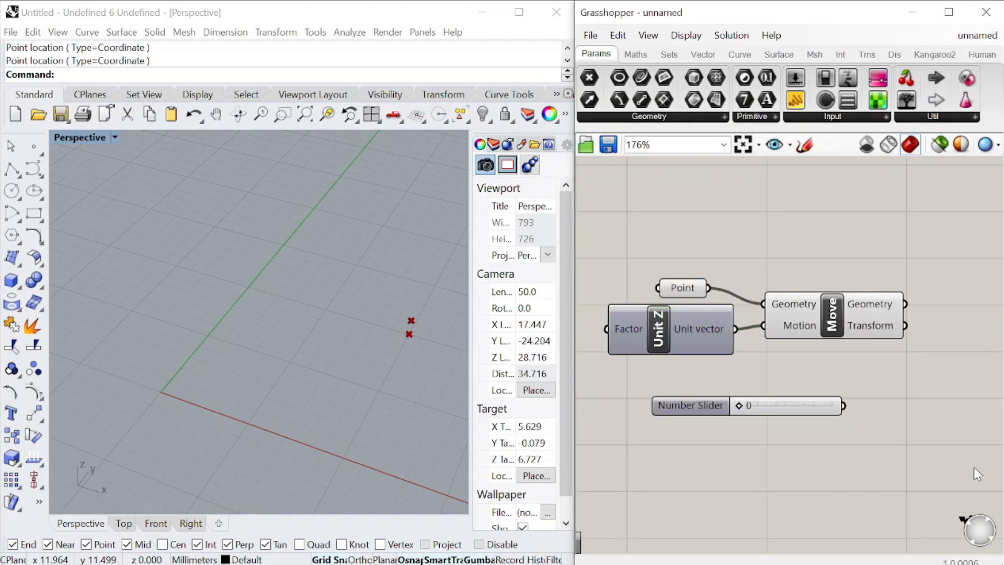
scroll(943, 468, "down", 2)
left_click_drag(848, 453, 679, 398)
scroll(679, 399, "up", 5)
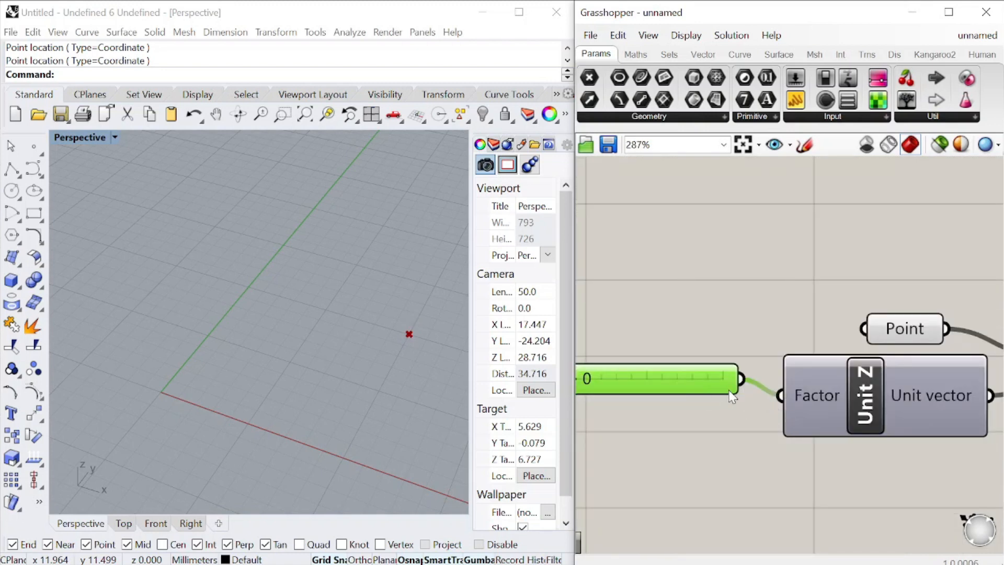
Set the Unit Z factor slider to 30
scroll(726, 391, "down", 2)
scroll(593, 391, "up", 3)
left_click_drag(729, 378, 810, 378)
scroll(726, 376, "down", 4)
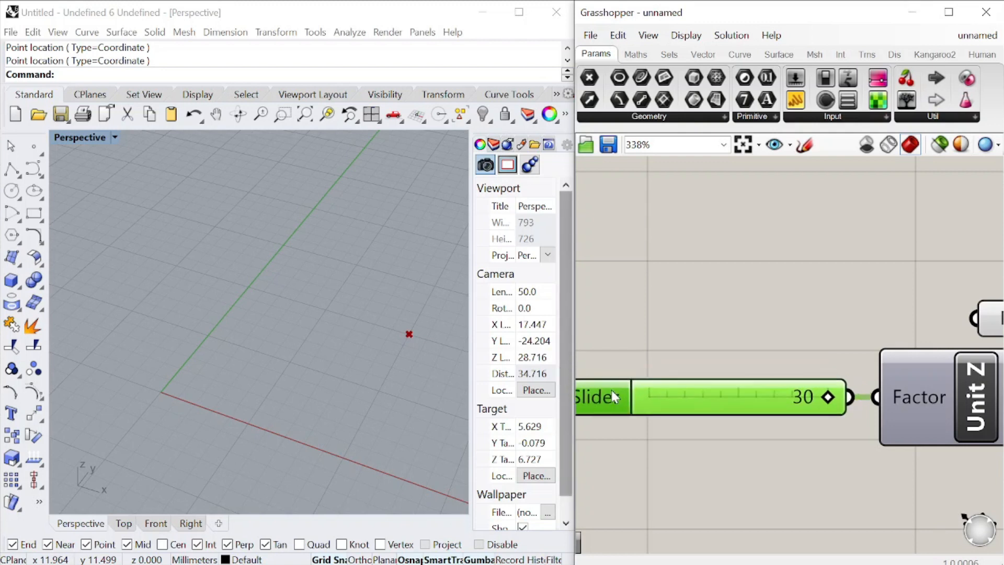
Select all components of the definition and move them farther away from the canvas corner
scroll(724, 368, "down", 2)
left_click_drag(949, 440, 645, 324)
scroll(645, 334, "down", 4)
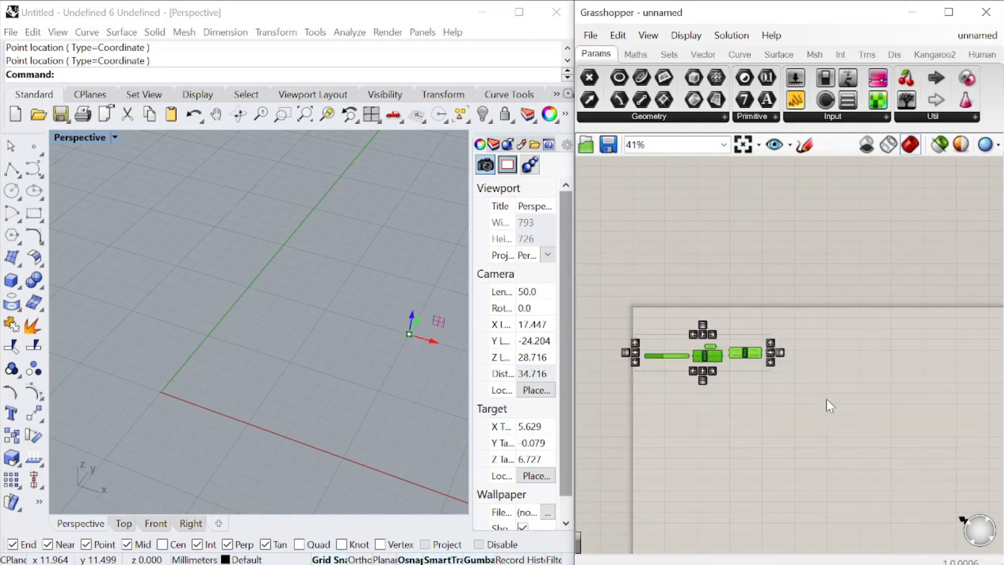
left_click_drag(750, 350, 806, 376)
left_click(793, 359)
scroll(787, 369, "up", 6)
left_click_drag(718, 387, 741, 366)
Add a two-point Line component with the Point as Start Point and Move's Geometry output as End Point
left_click(820, 340)
double_click(820, 340)
type("line")
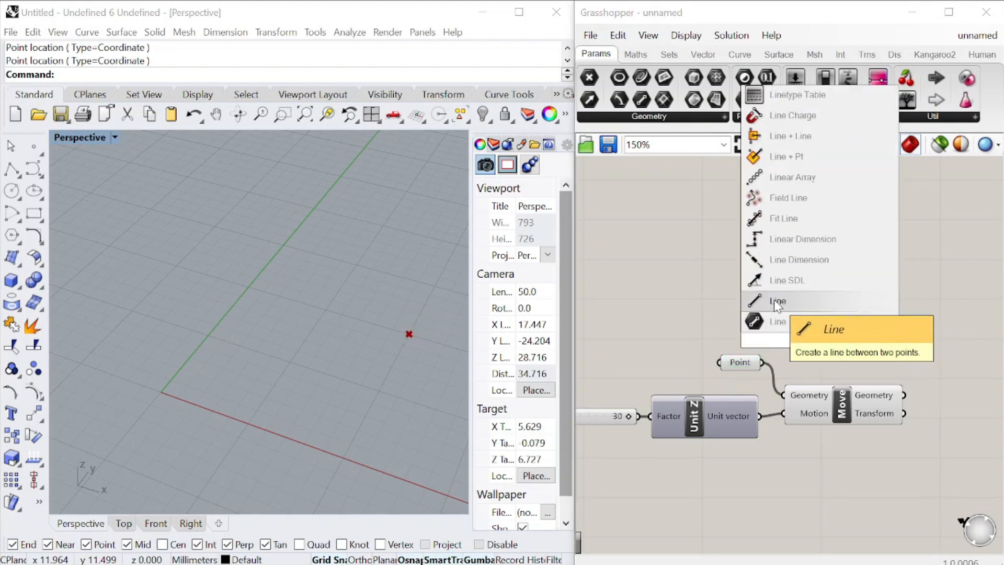
left_click(776, 302)
left_click_drag(762, 362, 939, 380)
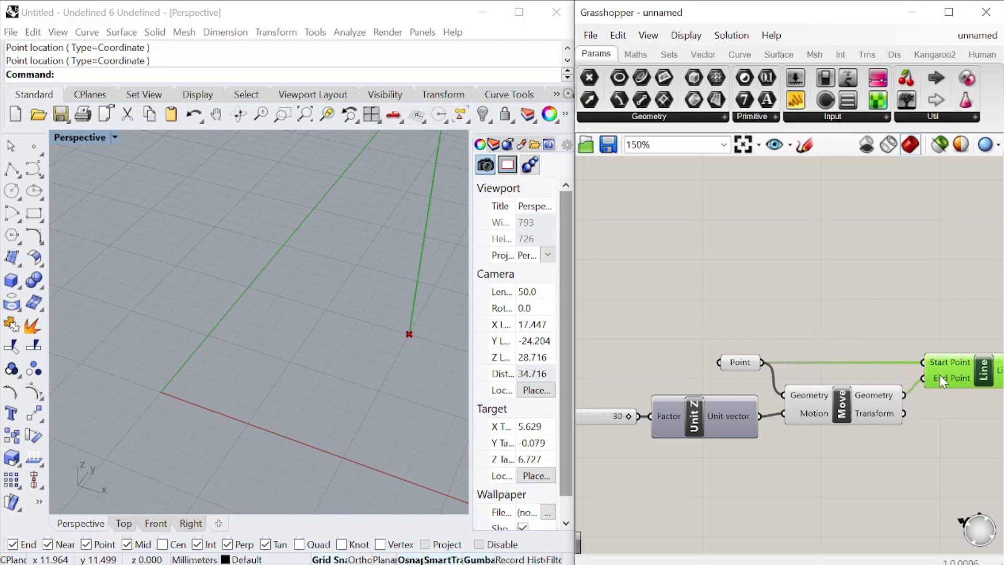
Add an Evaluate Curve component after the Line component and connect the Line output to its Curve input
scroll(297, 323, "down", 14)
scroll(366, 267, "up", 6)
scroll(771, 337, "down", 6)
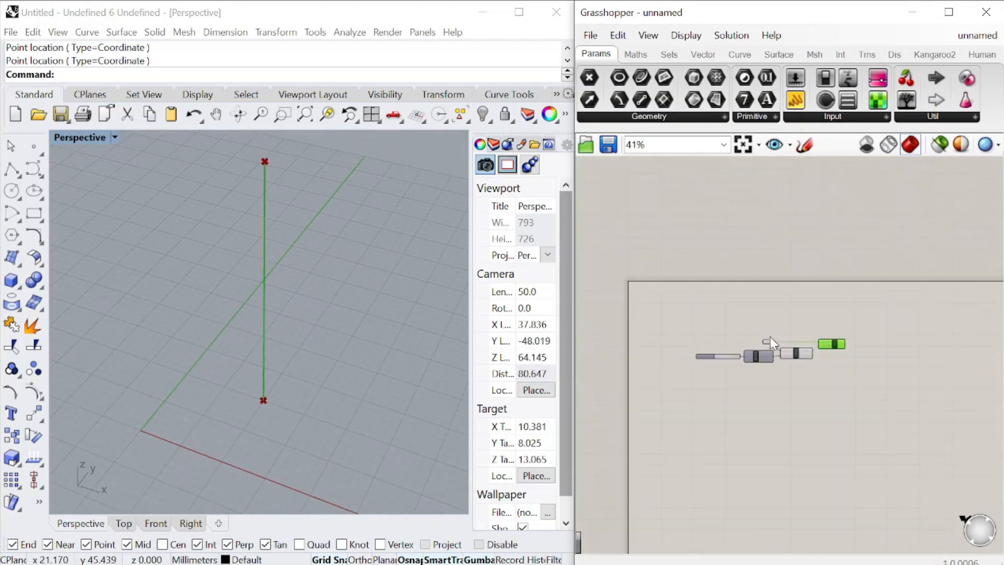
scroll(891, 339, "up", 8)
double_click(867, 322)
type("evaluate")
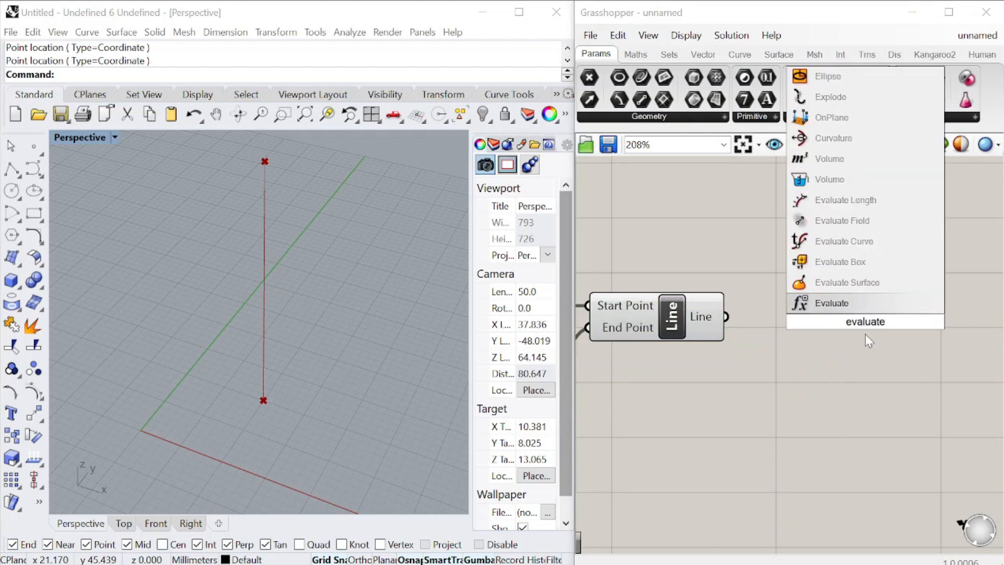
left_click(869, 239)
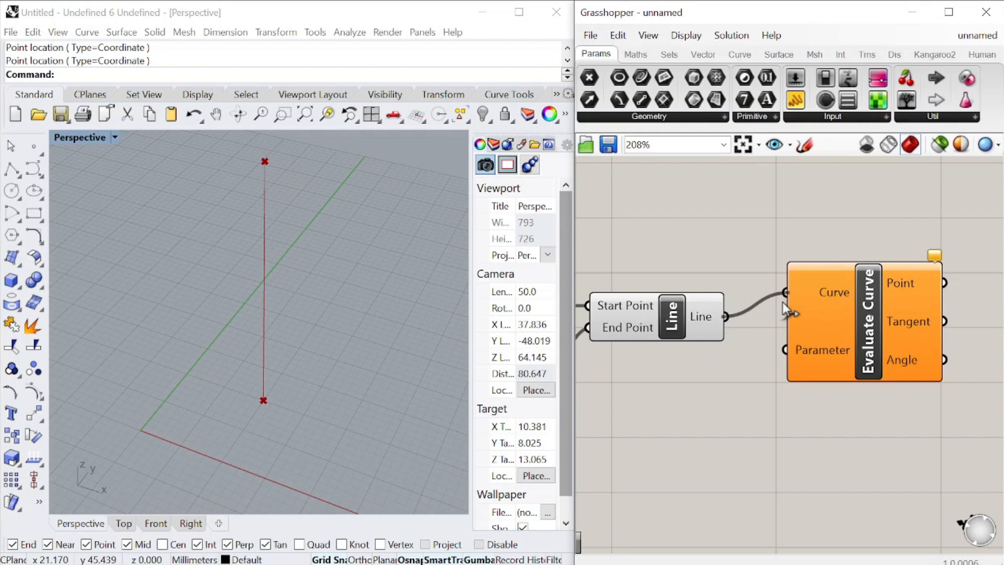
left_click_drag(857, 362, 908, 384)
right_click_drag(760, 451, 795, 414)
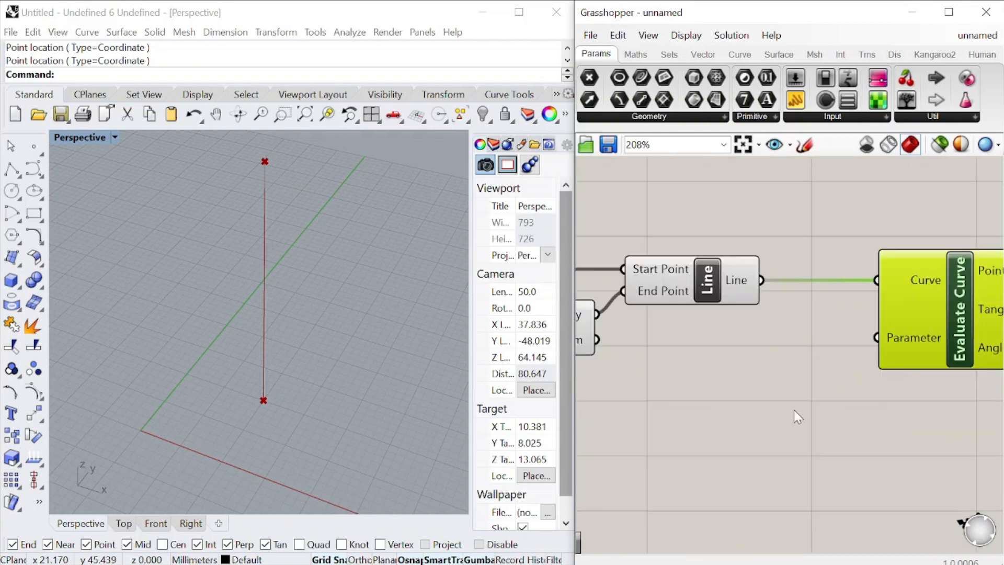
Add a Range component below the Line component and connect its output to Evaluate Curve's Parameter input
double_click(784, 408)
type("range")
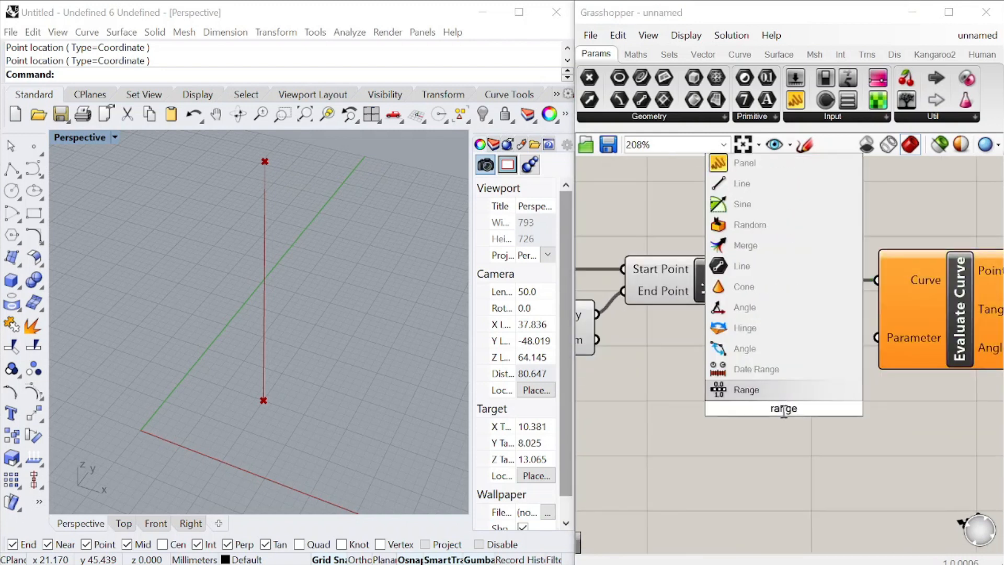
left_click(774, 390)
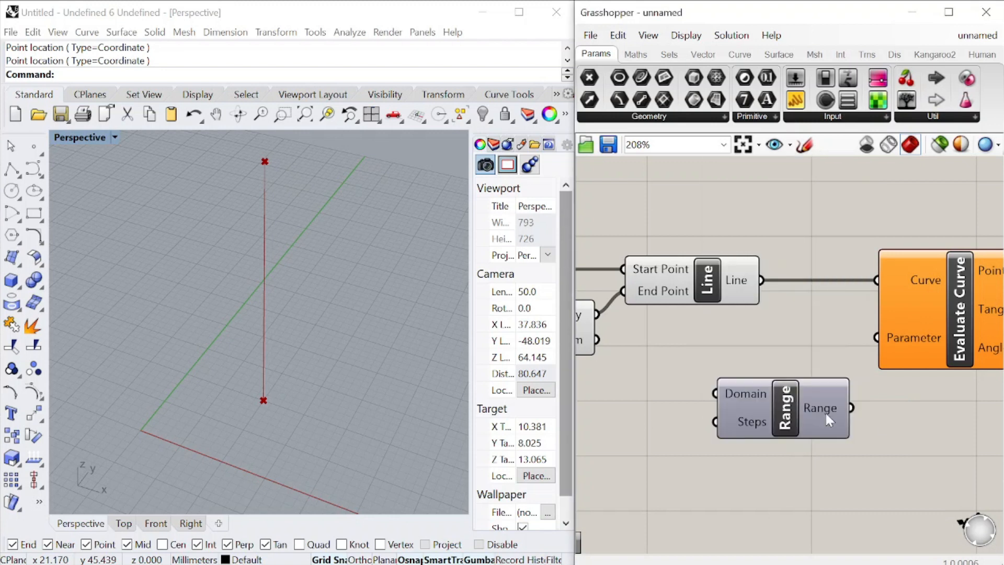
right_click_drag(824, 412, 868, 392)
left_click_drag(846, 403, 733, 446)
left_click_drag(878, 341, 920, 317)
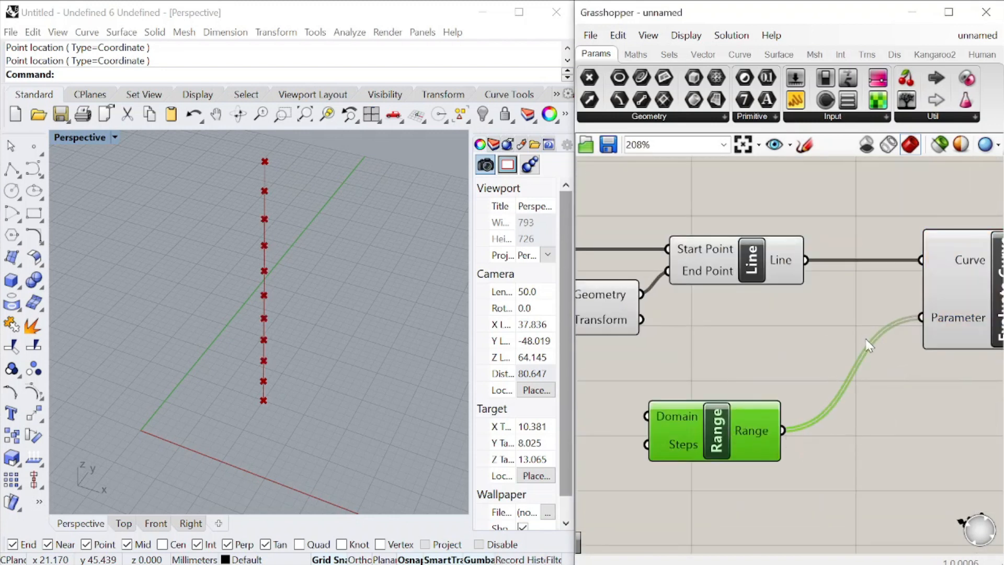
Move the Range component back beneath the Move component to free space before Evaluate Curve
right_click_drag(862, 379, 983, 359)
left_click_drag(811, 398, 675, 400)
right_click_drag(778, 300, 865, 245)
scroll(761, 356, "down", 1)
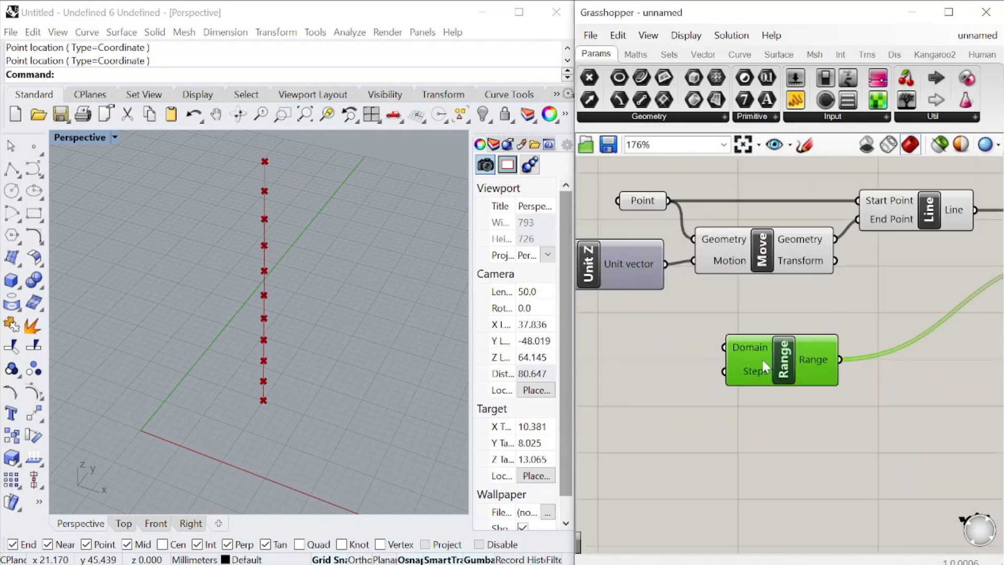
Add a Graph Mapper after the Range component and connect the Range output to its input
scroll(761, 356, "up", 1)
double_click(856, 443)
type("graph")
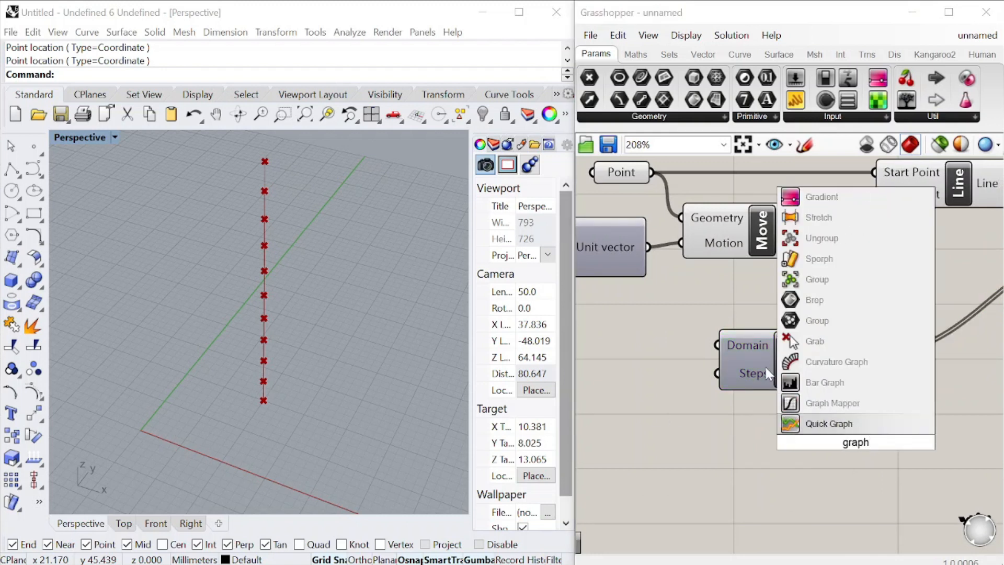
left_click(827, 424)
left_click_drag(847, 394, 962, 387)
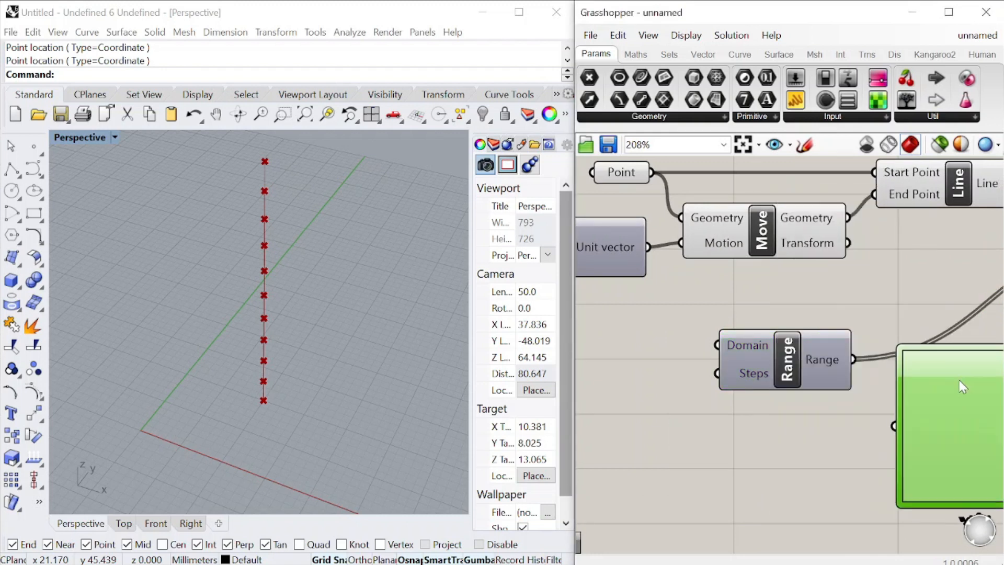
left_click_drag(819, 380, 738, 380)
left_click_drag(955, 441, 863, 441)
scroll(799, 417, "down", 1)
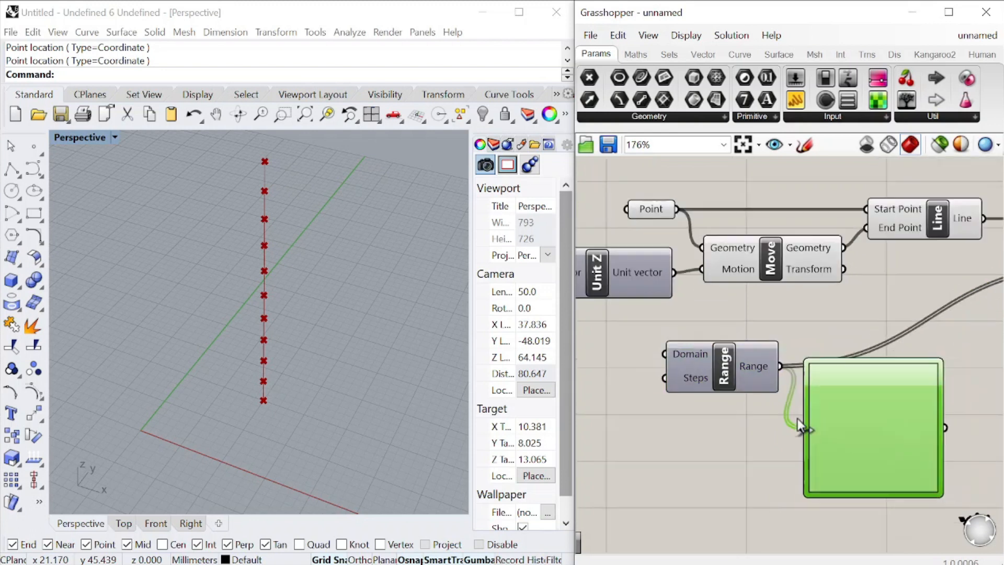
scroll(797, 418, "up", 1)
right_click_drag(796, 418, 700, 417)
Connect the Graph Mapper output to Evaluate Curve's Parameter in place of the direct Range wire, and align the Graph Mapper with Range
scroll(836, 419, "down", 2)
scroll(830, 445, "down", 1)
left_click_drag(830, 445, 928, 327)
left_click_drag(800, 437, 833, 395)
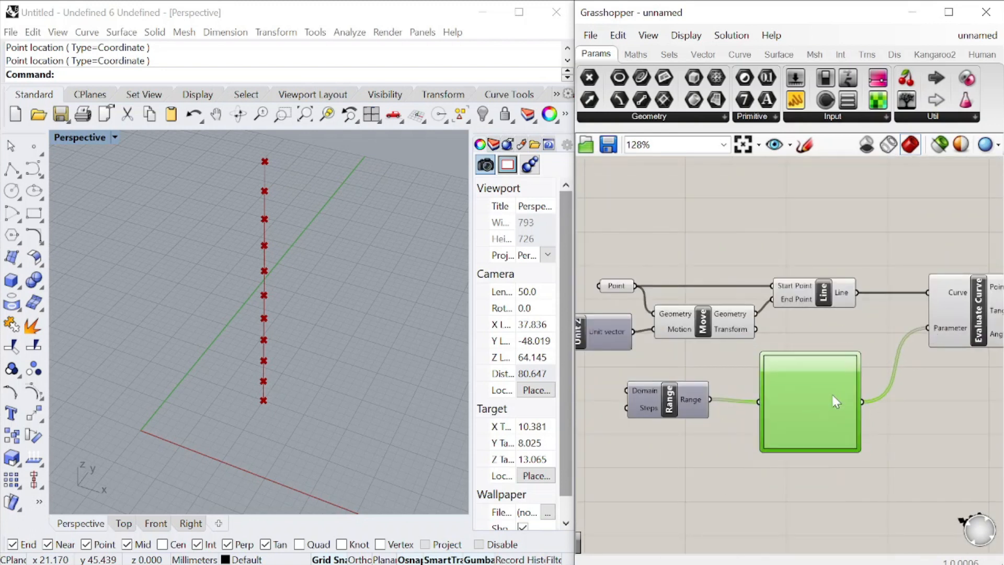
left_click(689, 407)
Set the Graph Mapper's graph type to Bezier
right_click(812, 370)
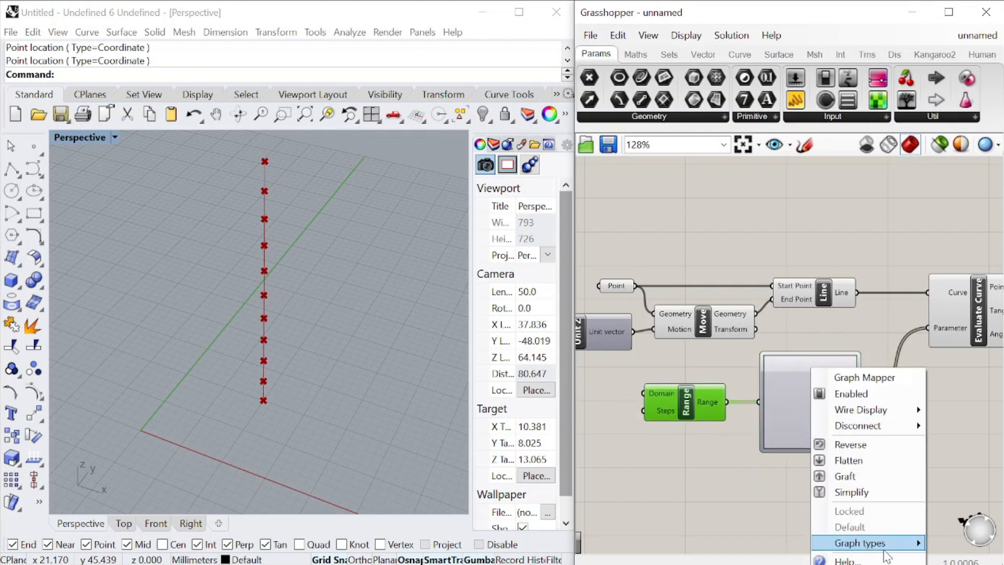
mouse_move(860, 543)
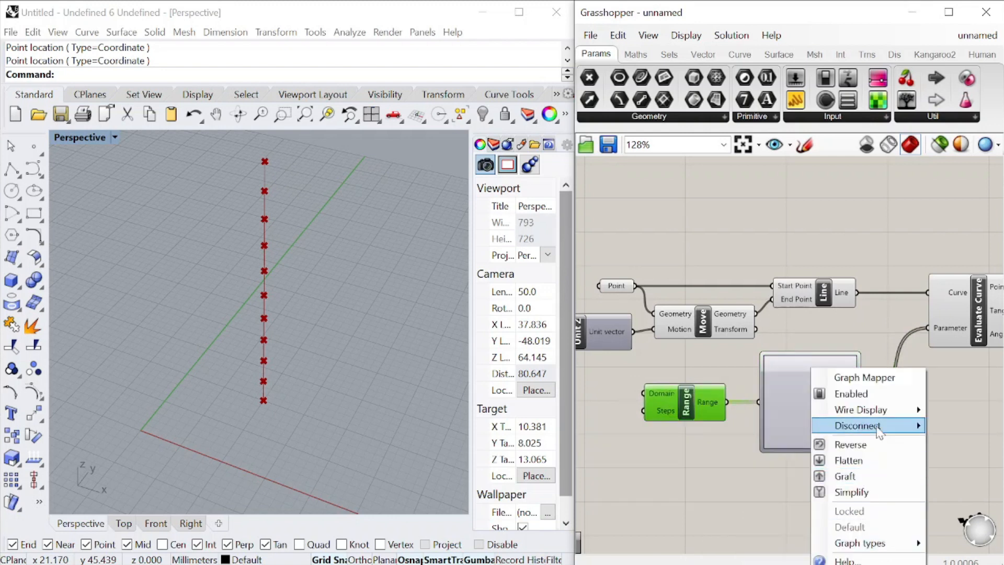
left_click(732, 401)
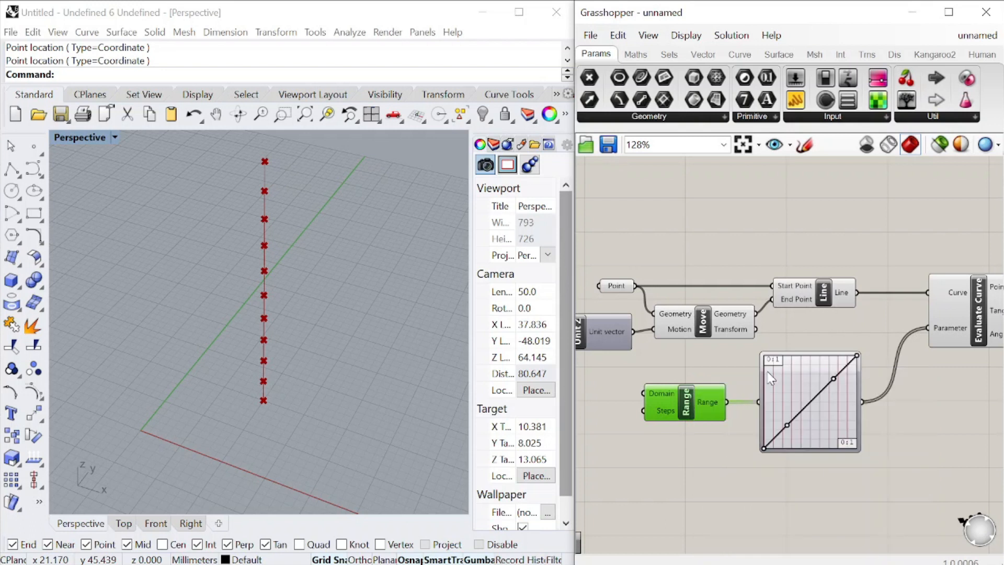
Reshape the Bezier graph by raising its lower handle and lowering its upper handle into an S-like curve
scroll(811, 424, "up", 3)
left_click_drag(765, 424, 761, 376)
left_click_drag(841, 348, 852, 391)
scroll(741, 364, "down", 5)
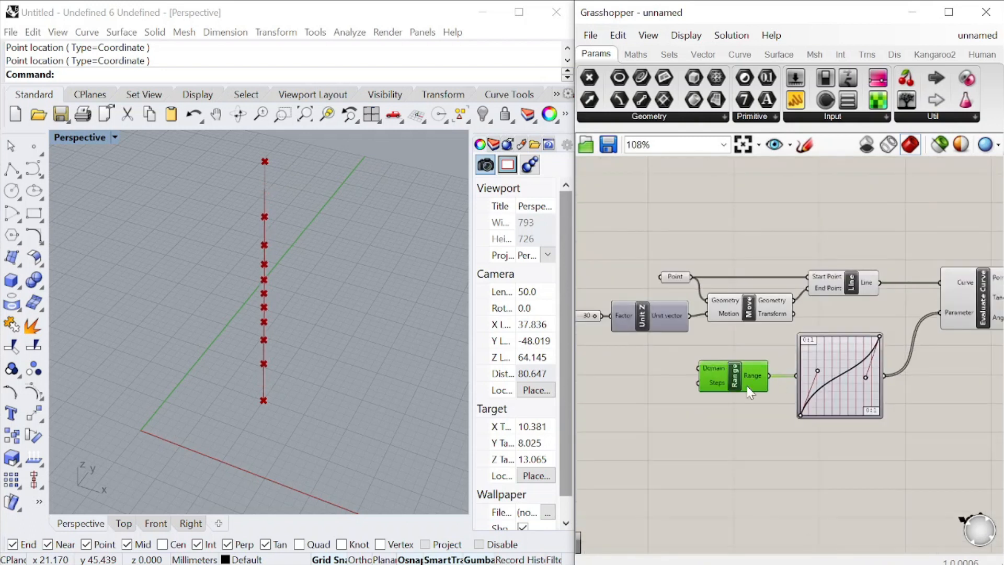
Create a number slider ranging from 0 to 10 and place it before the Range component
scroll(798, 353, "up", 4)
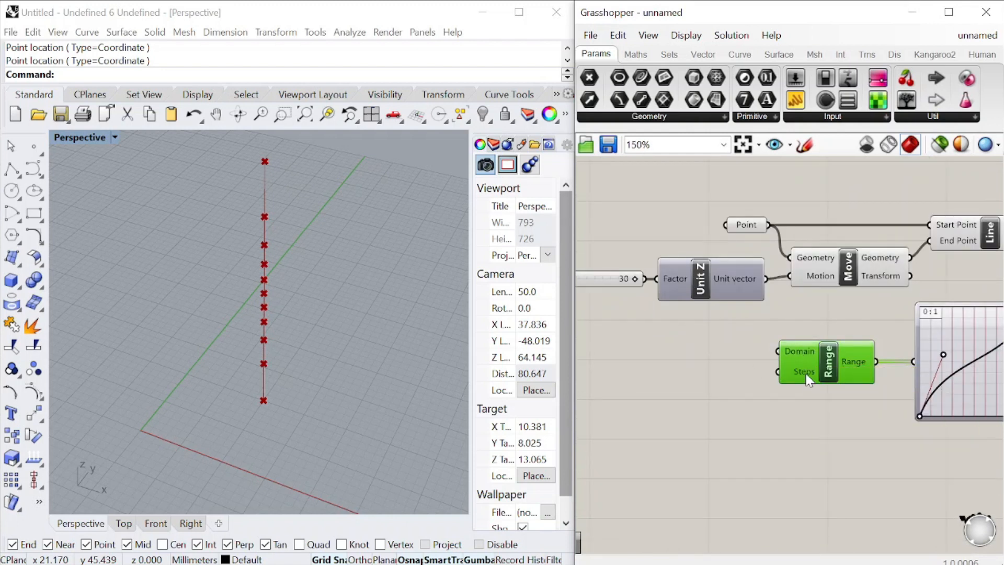
double_click(772, 446)
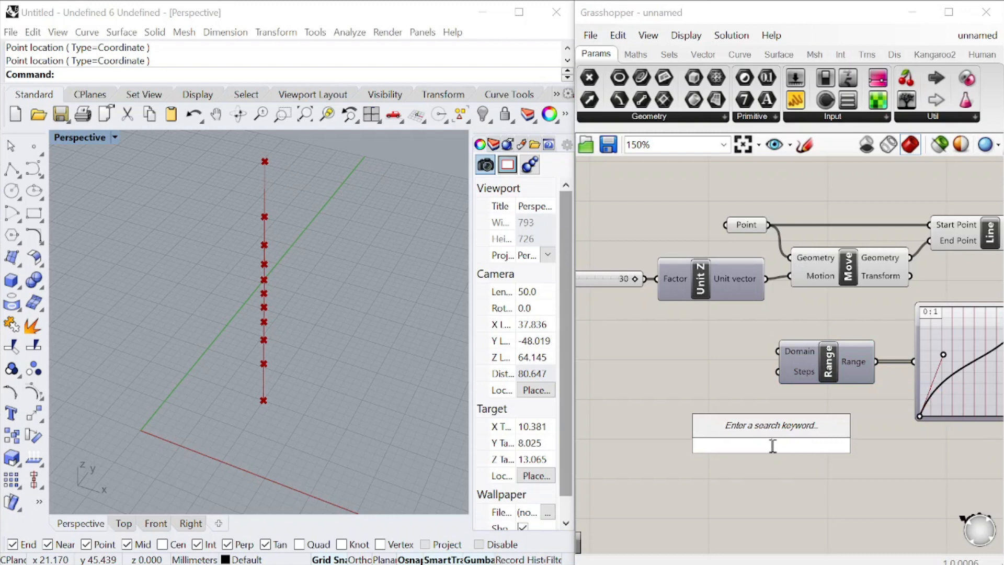
type("0<10")
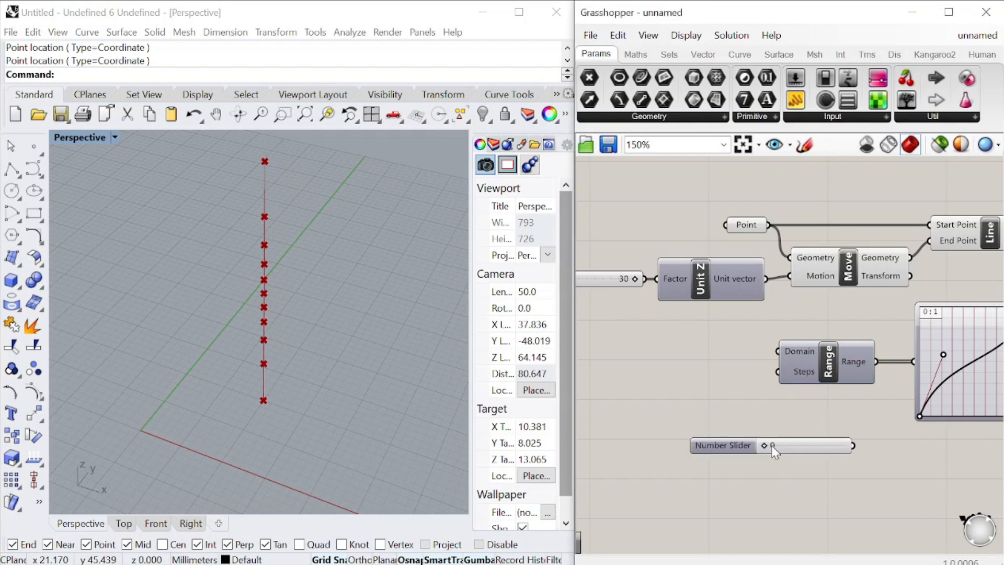
key("Return")
left_click_drag(728, 453, 609, 386)
Connect the new slider to Range's Steps input and set it to 10
scroll(814, 321, "up", 3)
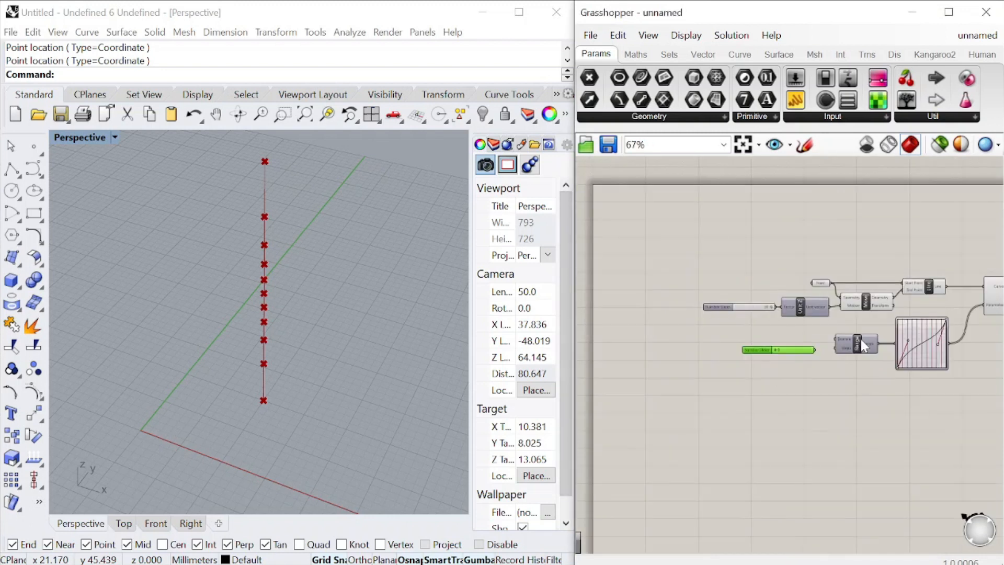
left_click_drag(687, 311, 778, 308)
right_click_drag(778, 307, 846, 299)
left_click_drag(684, 302, 604, 296)
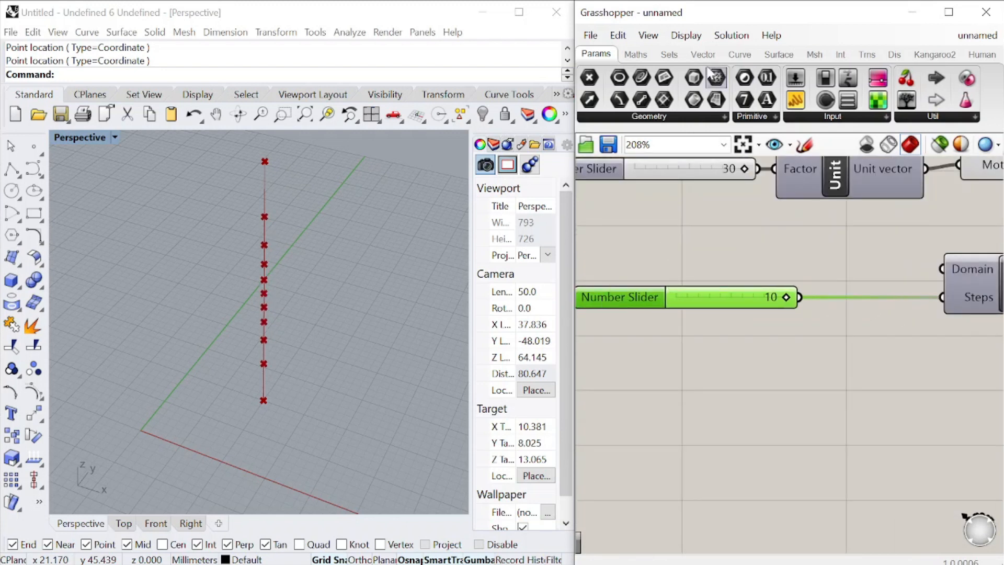
Add a Multiplication component, feed the steps slider into A, and connect a new panel containing 2 to B
left_click(634, 54)
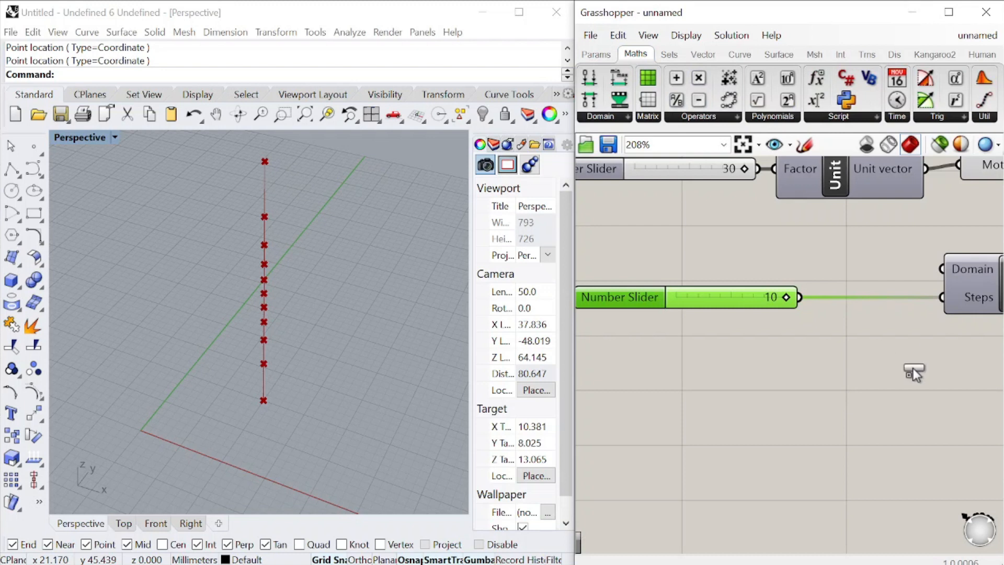
left_click_drag(911, 369, 875, 368)
double_click(779, 377)
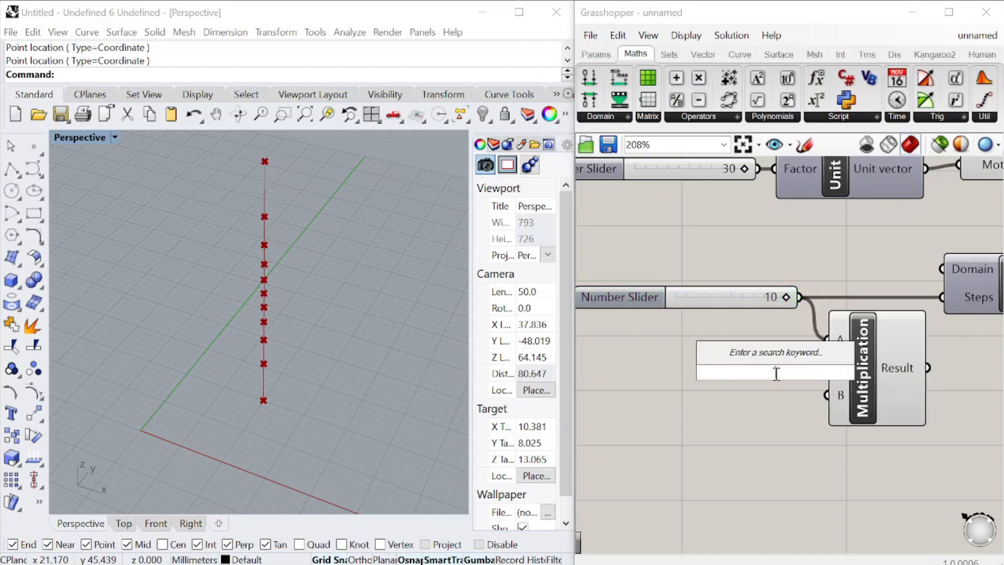
type("2")
key("Return")
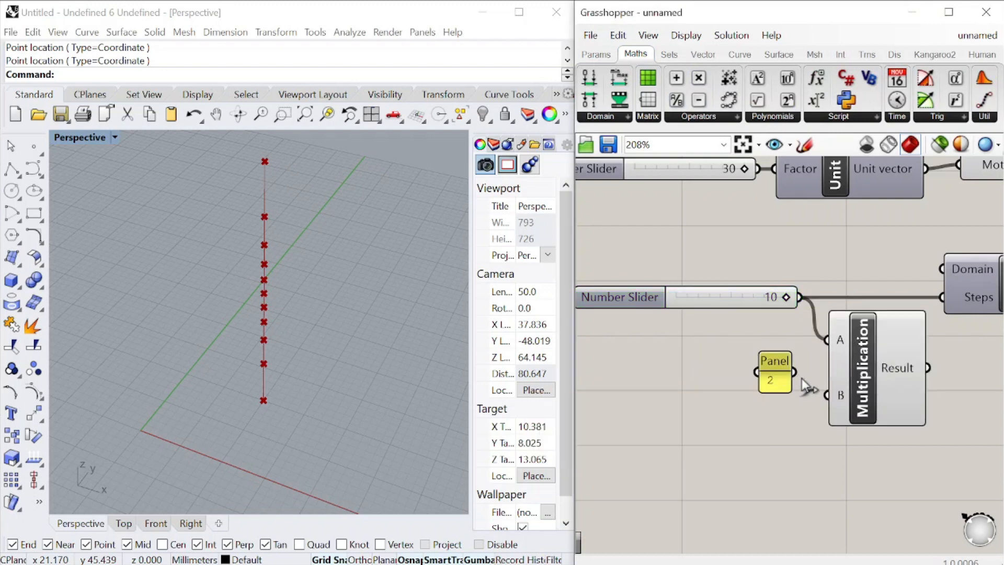
left_click_drag(782, 361, 783, 386)
Shift the steps slider, the 2 panel and Multiplication away from Range to make room between them
scroll(821, 371, "down", 3)
left_click_drag(878, 466, 711, 316)
left_click_drag(843, 374, 738, 374)
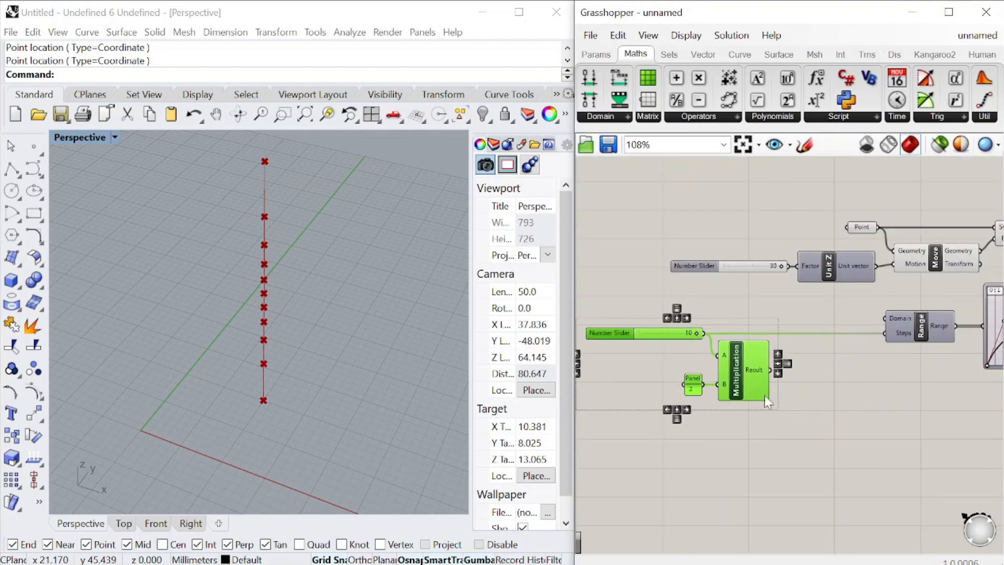
Add an Addition component with the Multiplication result in A, and create a panel containing 1
left_click(762, 187)
left_click_drag(806, 393, 807, 393)
scroll(807, 393, "up", 3)
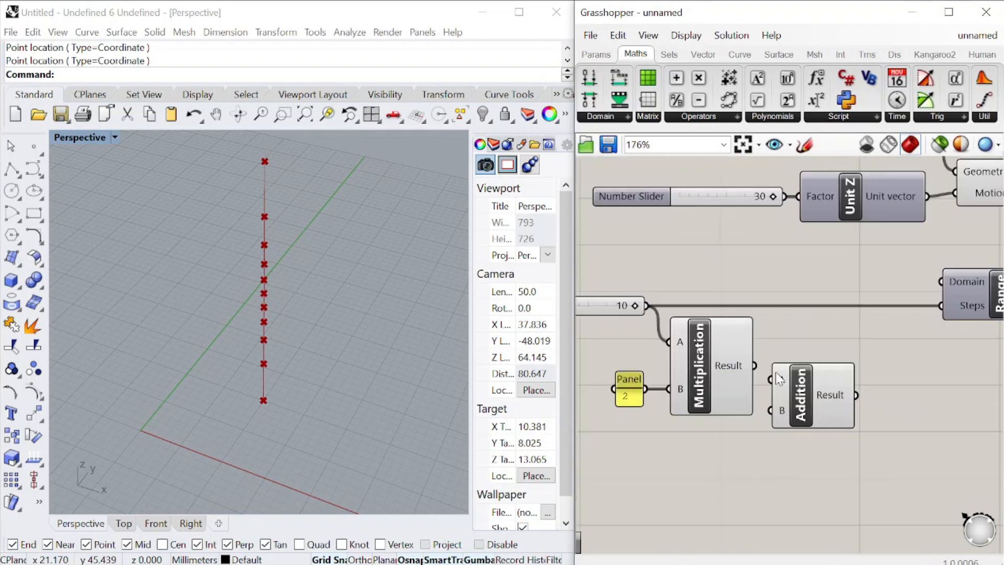
left_click_drag(754, 365, 777, 385)
double_click(748, 474)
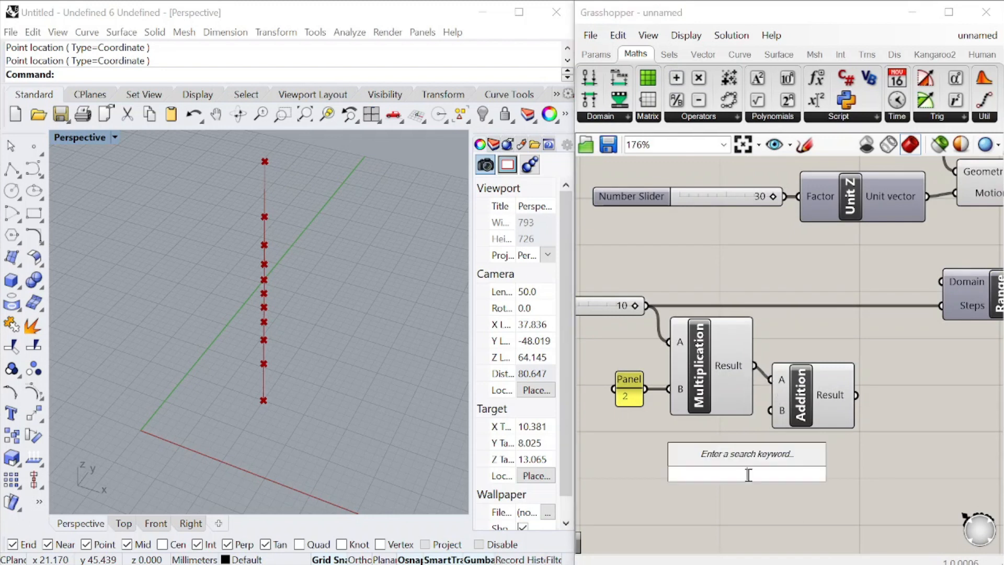
type("\"1")
key("Return")
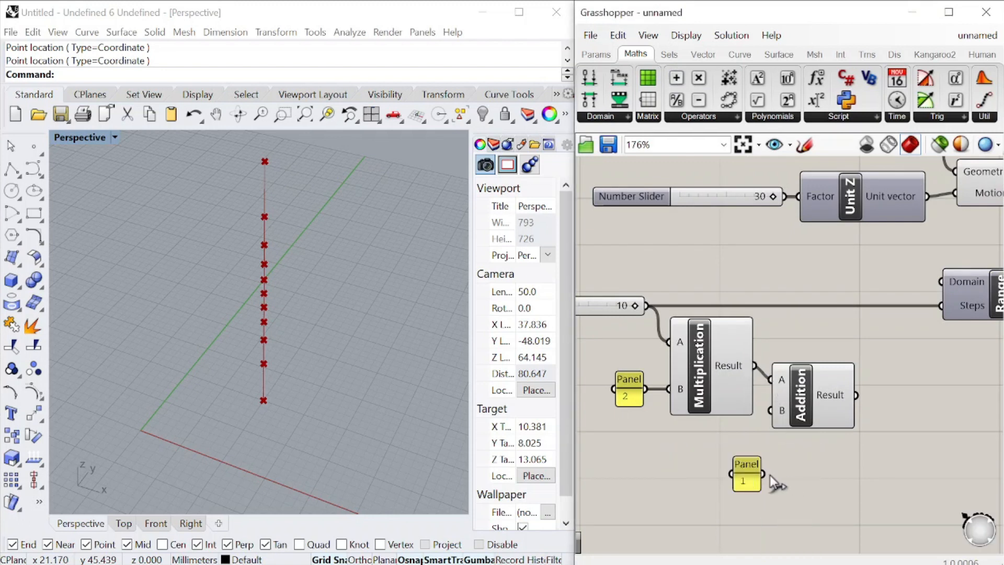
Connect the 1 panel to Addition's B input and Addition's result to Range's Steps input
scroll(776, 422, "down", 1)
left_click_drag(805, 406, 841, 320)
left_click_drag(699, 365, 701, 301)
left_click_drag(718, 476, 754, 345)
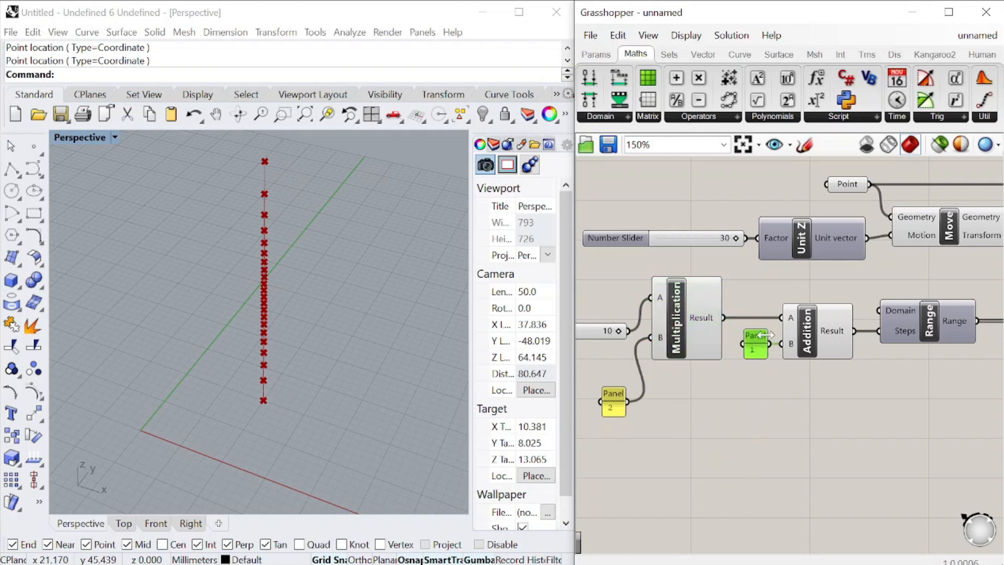
Align the steps slider and the 2 panel beside Multiplication, and set the slider to 6
scroll(761, 339, "down", 1)
right_click_drag(760, 339, 829, 350)
left_click_drag(628, 339, 626, 311)
left_click(702, 396)
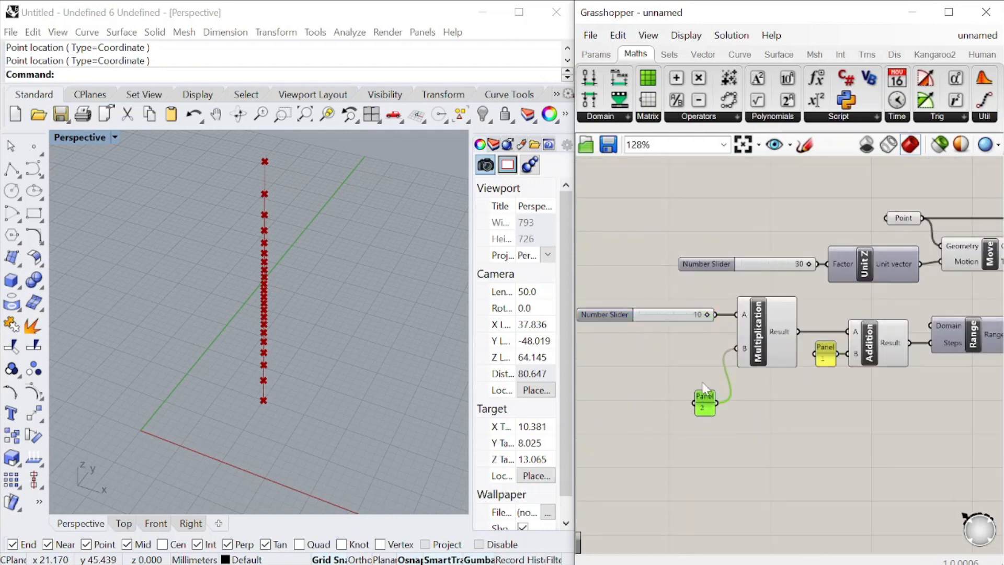
scroll(693, 366, "up", 3)
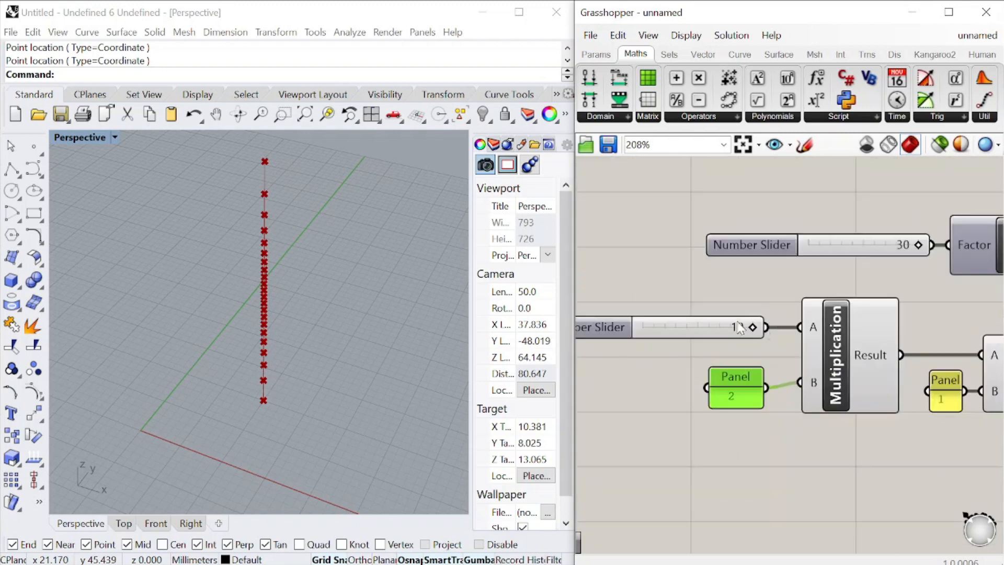
left_click_drag(752, 328, 708, 327)
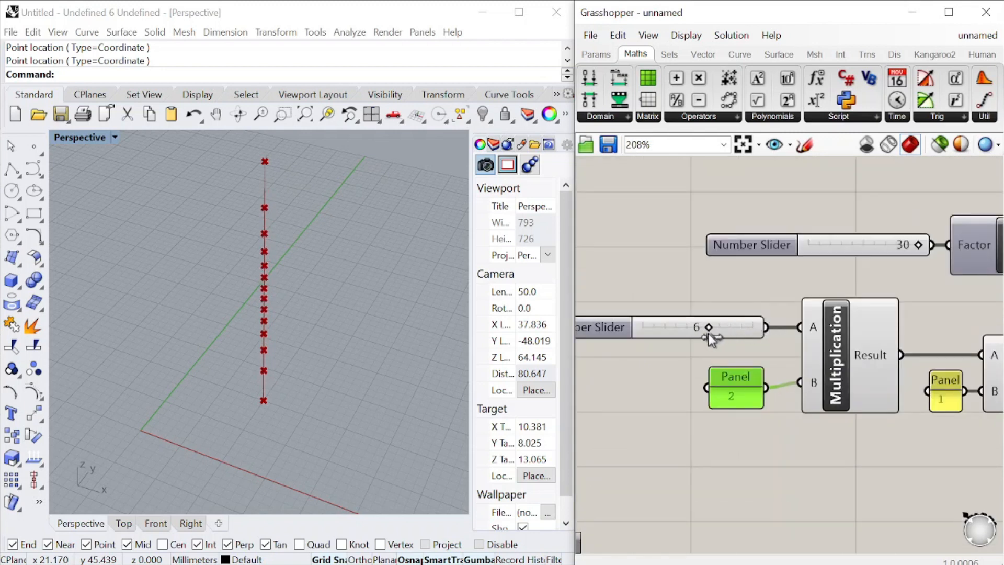
Move the whole chain from the steps slider through Range lower, clear of the line-building components
right_click_drag(300, 293, 274, 264)
scroll(723, 350, "down", 14)
scroll(816, 337, "up", 10)
scroll(826, 347, "down", 10)
scroll(805, 397, "up", 8)
left_click_drag(786, 422, 603, 345)
left_click_drag(652, 374, 639, 420)
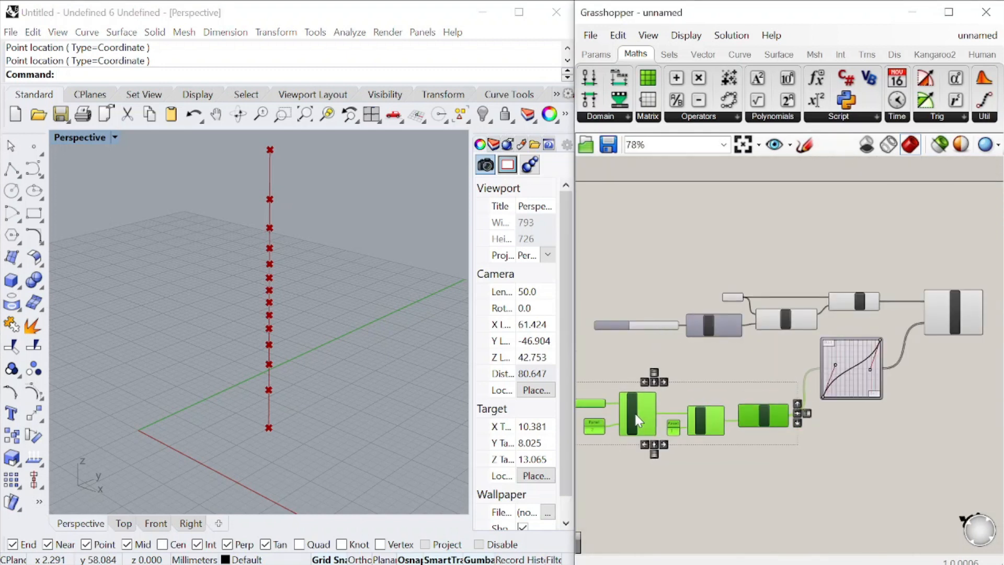
scroll(768, 384, "down", 4)
left_click(831, 431)
Add a Circle component and connect Evaluate Curve's Point output to its Plane input
scroll(870, 366, "up", 8)
left_click(790, 337)
double_click(824, 418)
type("circle")
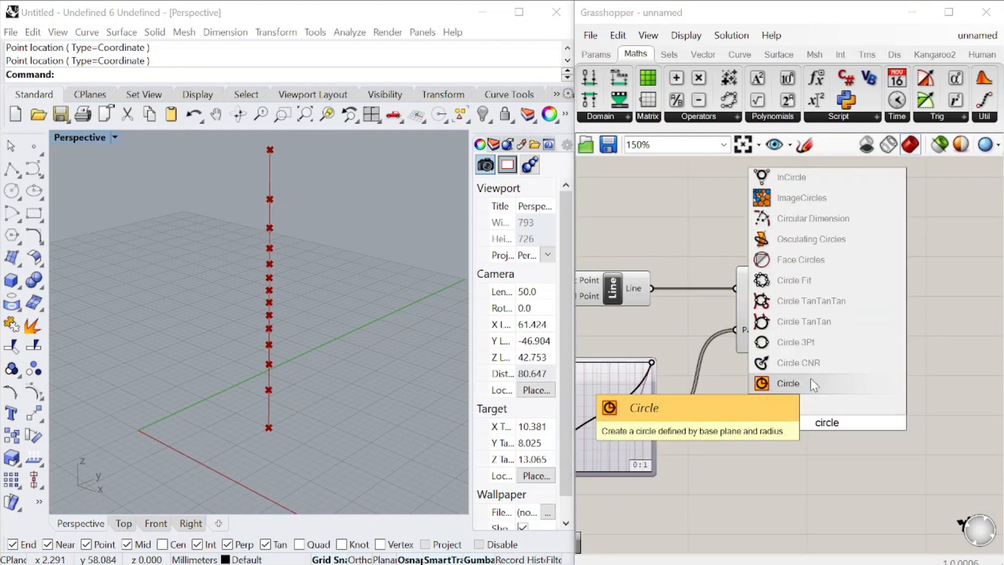
left_click(810, 381)
scroll(839, 345, "down", 3)
scroll(840, 346, "up", 3)
mouse_move(785, 337)
left_mouse_down()
mouse_move(719, 466)
mouse_move(891, 448)
left_mouse_up()
Create a number slider starting at 0, connect it to Circle's Radius and set it to 8
double_click(774, 495)
type("0<")
key("Return")
scroll(859, 513, "up", 3)
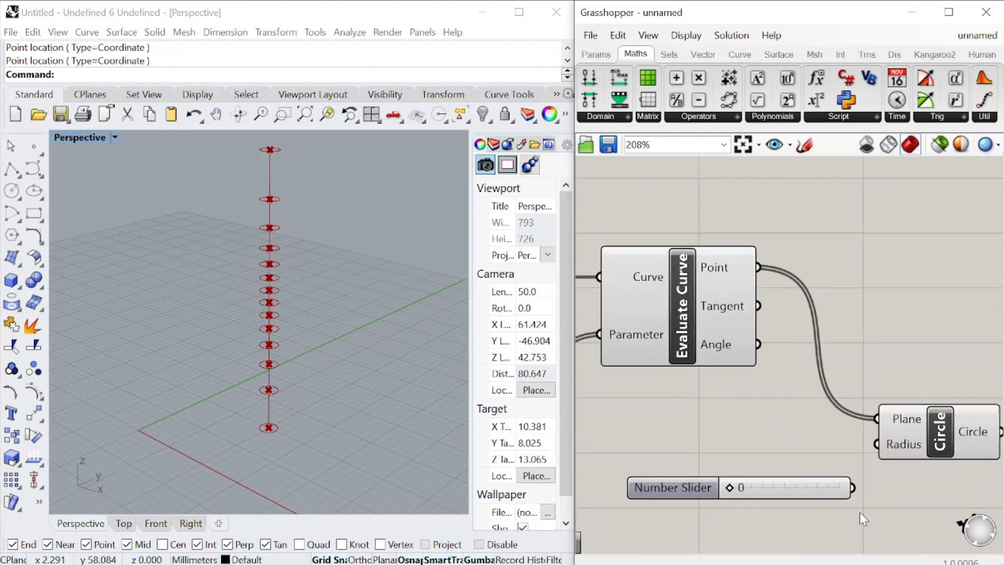
left_click_drag(852, 483, 880, 432)
left_click_drag(706, 485, 796, 501)
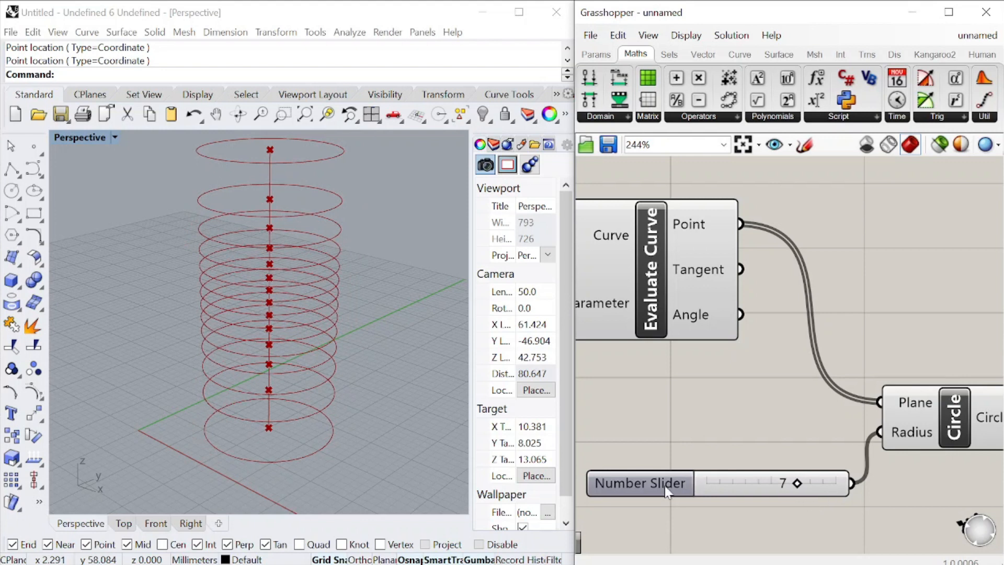
left_click_drag(665, 488, 646, 459)
left_click_drag(787, 459, 791, 459)
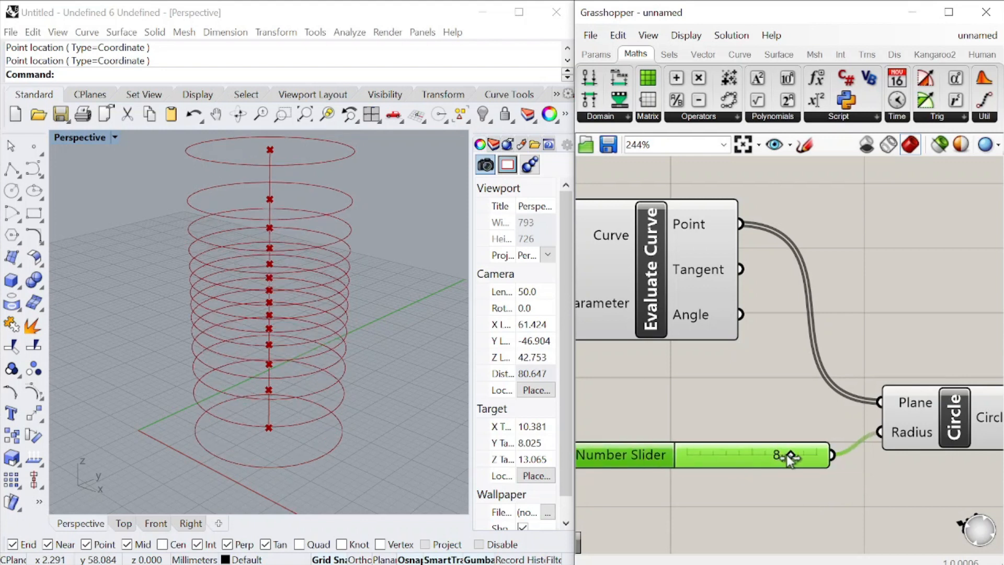
left_click_drag(656, 456, 660, 440)
Add a Scale component and connect the Circle output to its Geometry input
scroll(732, 392, "down", 7)
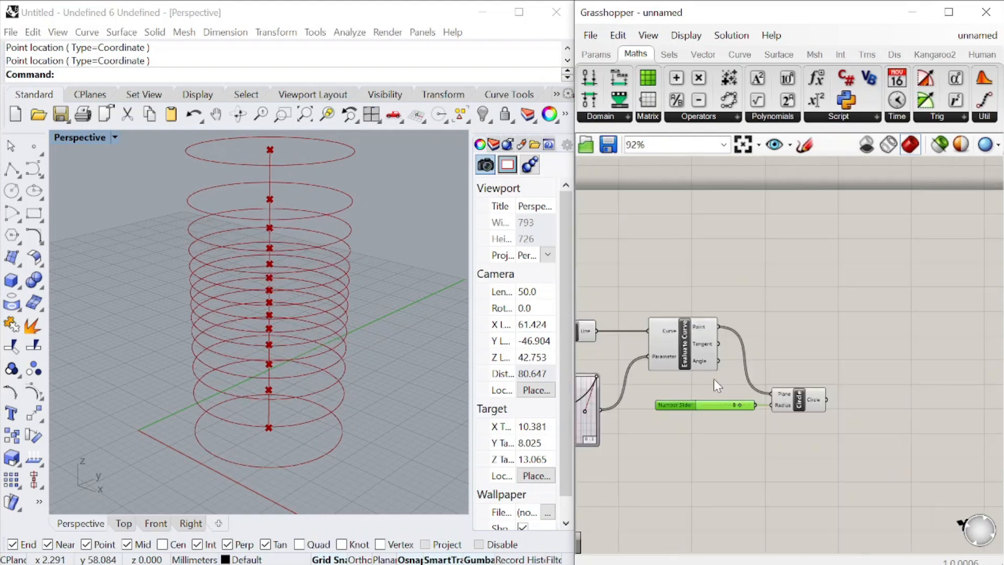
scroll(826, 416, "up", 5)
left_click(833, 437)
double_click(833, 437)
type("scale")
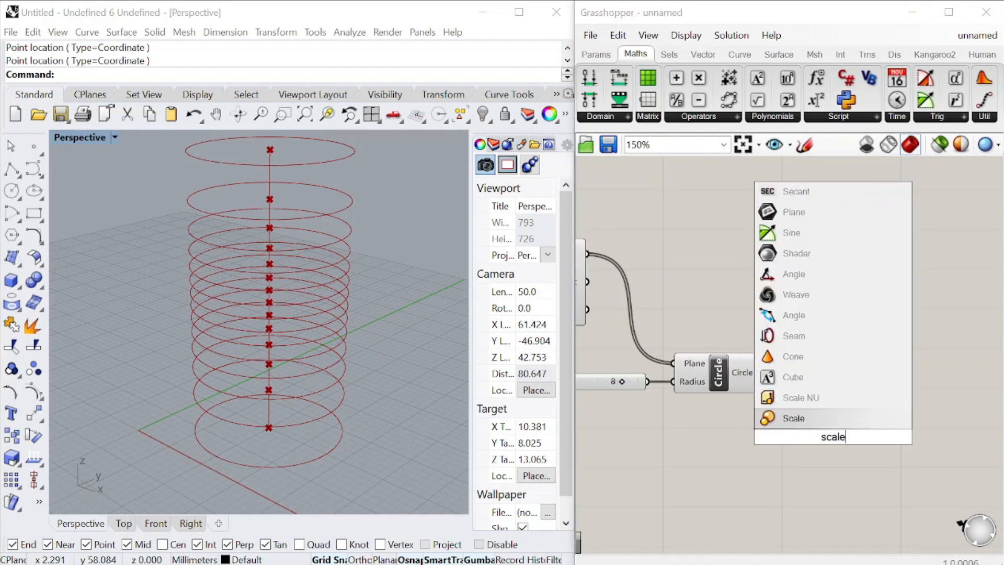
left_click(842, 418)
left_click_drag(777, 389, 866, 464)
Add an Area component fed by the circles and connect its Centroid output to Scale's Center input
double_click(827, 361)
type("area")
left_click(798, 347)
left_click_drag(763, 372, 771, 362)
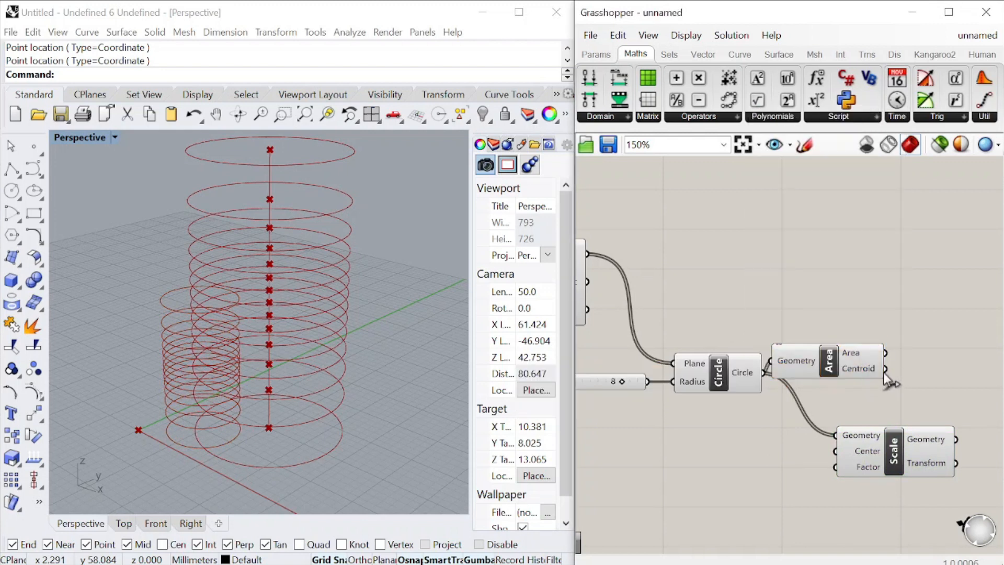
left_click_drag(885, 369, 835, 435)
left_click_drag(846, 370, 864, 353)
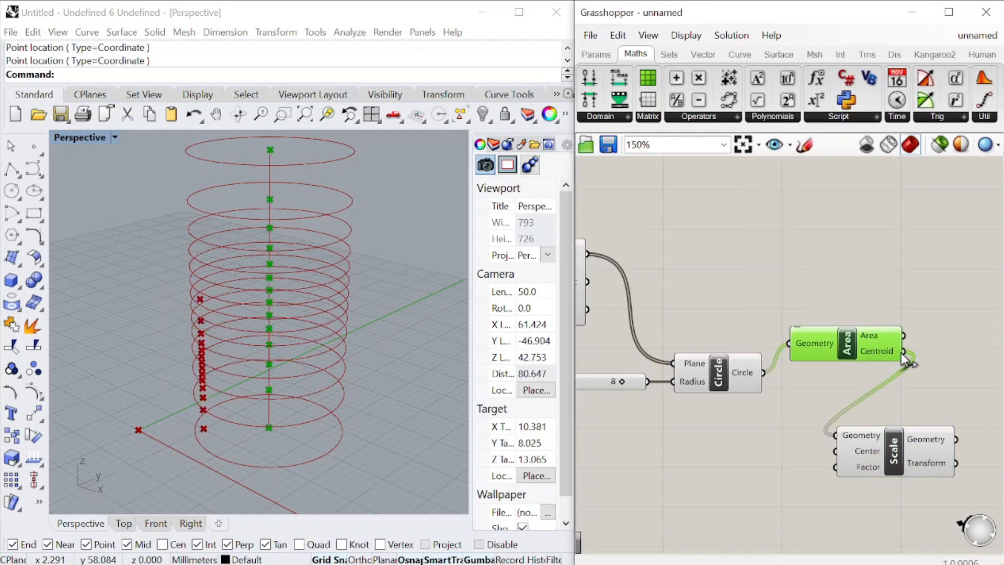
left_click_drag(837, 455, 933, 396)
left_click_drag(791, 339, 819, 448)
Duplicate the Bezier Graph Mapper below the original, with its input fed by Range
left_click(922, 315)
scroll(921, 317, "down", 5)
scroll(735, 361, "up", 3)
scroll(734, 359, "up", 1)
scroll(792, 415, "down", 4)
scroll(813, 432, "up", 4)
scroll(765, 418, "down", 3)
scroll(779, 423, "up", 3)
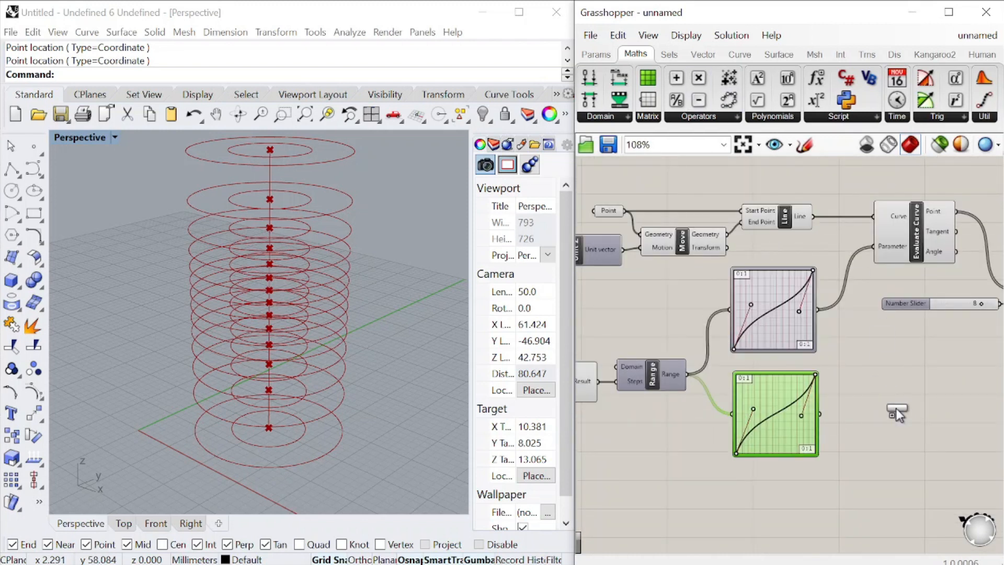
Add another Multiplication component and feed the duplicated Graph Mapper's output into its A input
left_click_drag(819, 413, 871, 392)
scroll(847, 372, "down", 2)
right_click_drag(892, 400, 820, 372)
left_click_drag(819, 373, 925, 372)
Create a 0 to 2.0 slider set to 2.0 as the second Multiplication's B, and connect the result to Scale's Factor
double_click(828, 407)
type("9")
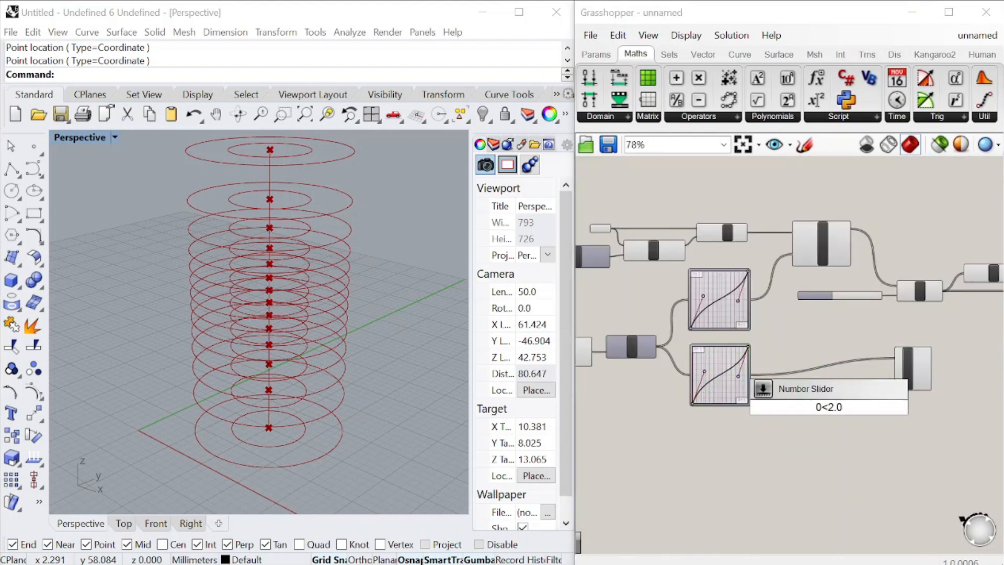
type("<2.0")
key("Return")
scroll(906, 385, "up", 5)
left_click_drag(831, 443, 883, 379)
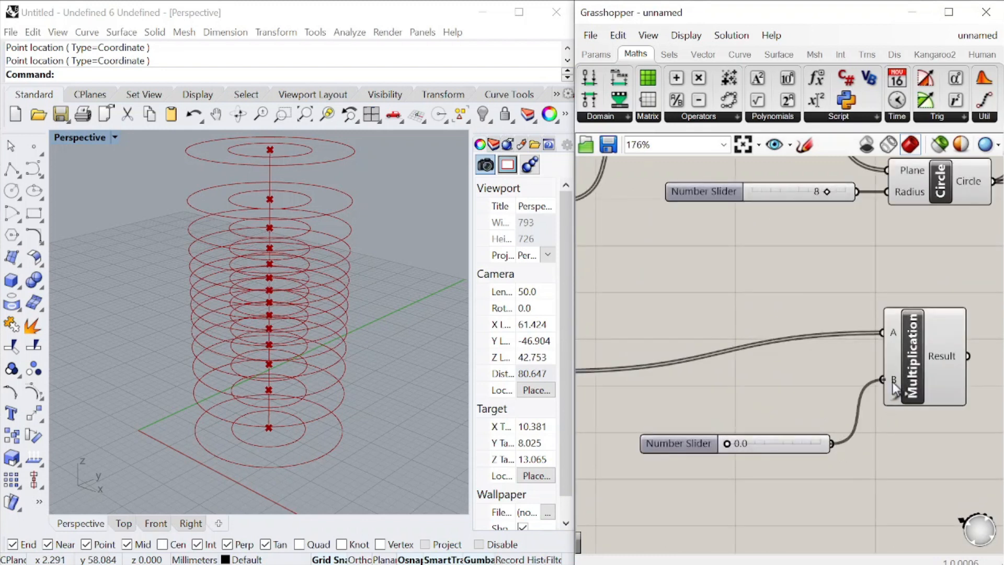
scroll(828, 457, "down", 2)
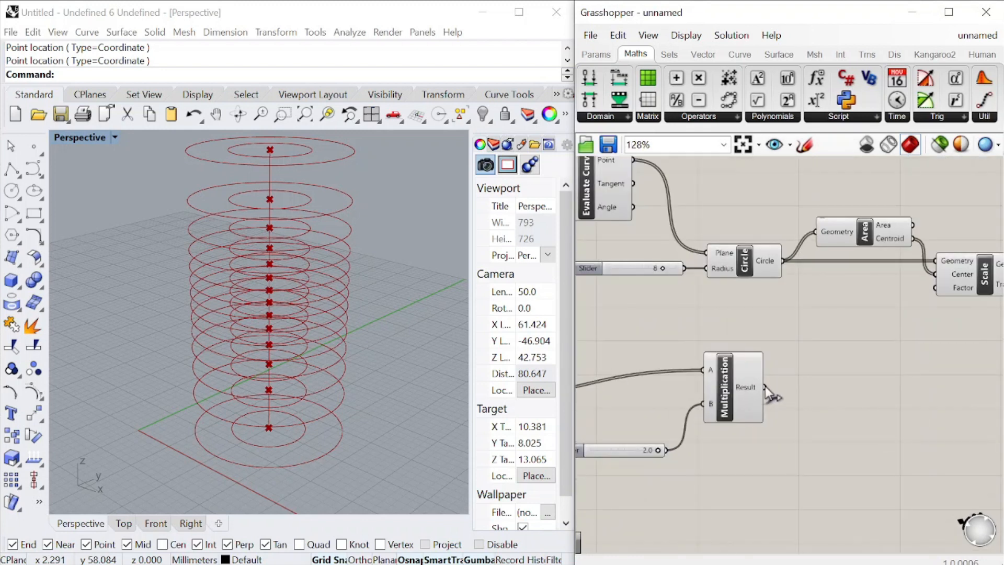
left_click_drag(952, 302, 939, 289)
Reshape the second Graph Mapper's Bezier curve into an arch, with both handles at the upper edge and both endpoints near mid-height
scroll(819, 381, "down", 5)
scroll(754, 405, "up", 5)
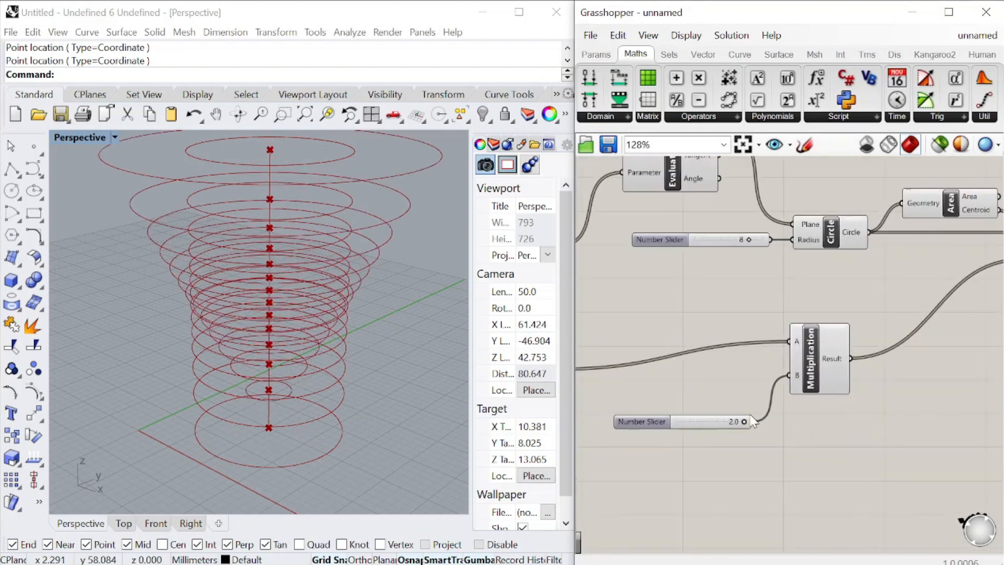
scroll(862, 390, "down", 6)
scroll(723, 397, "up", 7)
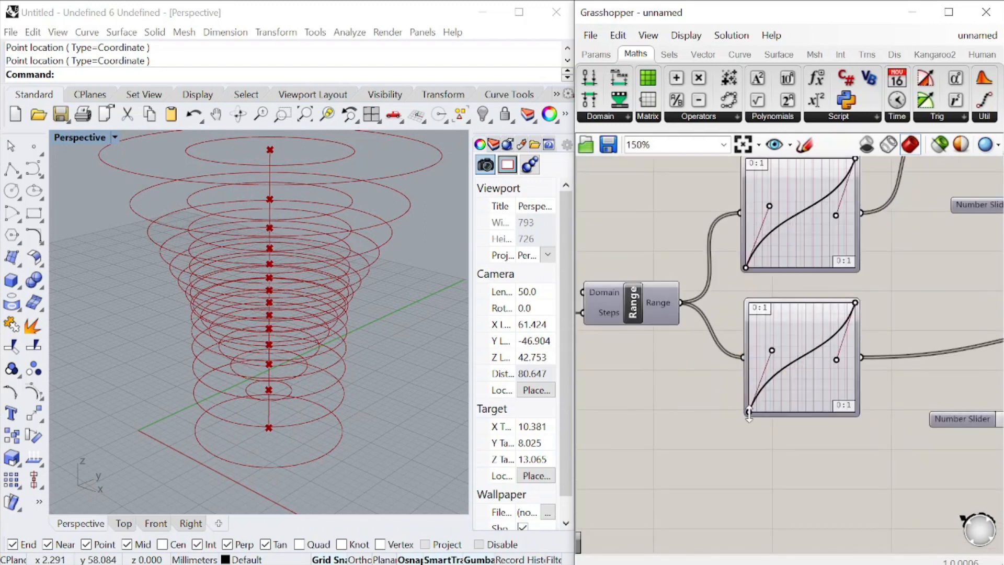
left_click_drag(750, 415, 760, 298)
left_click_drag(785, 321, 783, 303)
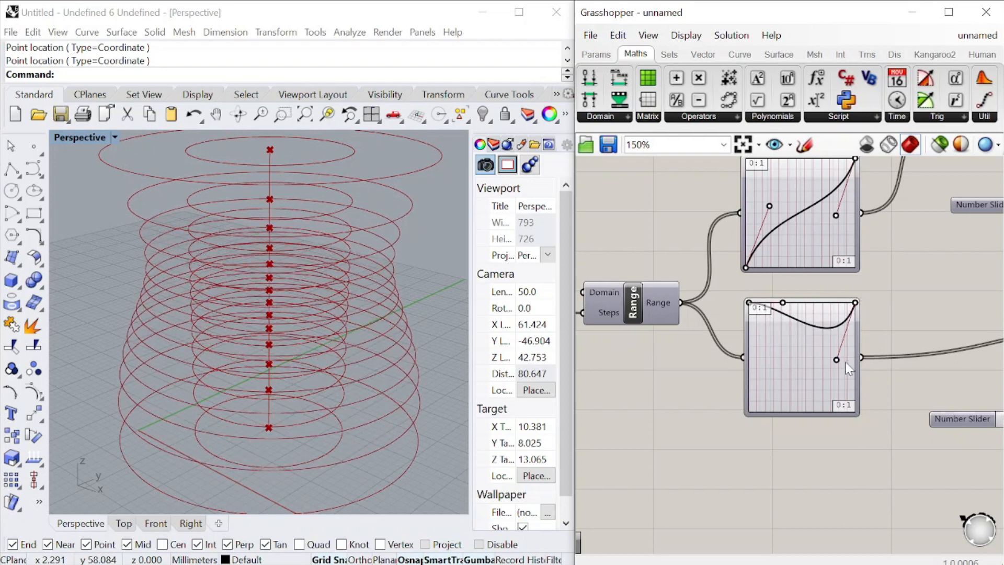
left_click_drag(836, 361, 742, 358)
left_click_drag(854, 302, 855, 352)
left_click_drag(805, 301, 816, 303)
Reposition the second Multiplication component and align its 2.0 slider beside it
scroll(813, 324, "down", 5)
scroll(851, 331, "up", 4)
left_click(873, 337)
scroll(876, 348, "up", 3)
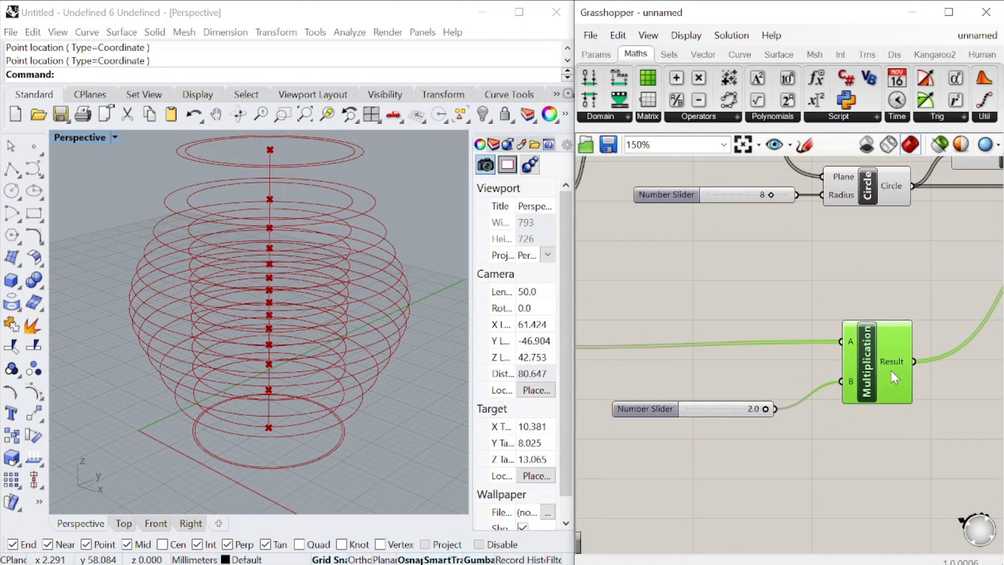
left_click_drag(647, 408, 669, 374)
scroll(742, 310, "down", 6)
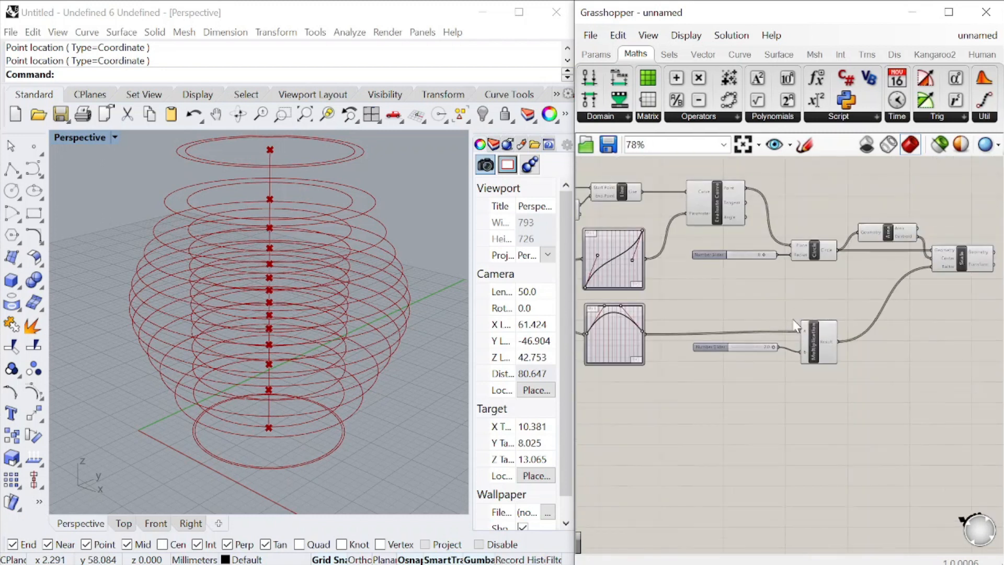
Turn off the preview of all components before Scale so only the scaled circles are displayed
left_click_drag(839, 358, 700, 214)
right_click(703, 212)
left_click(777, 235)
left_click_drag(844, 227, 853, 230)
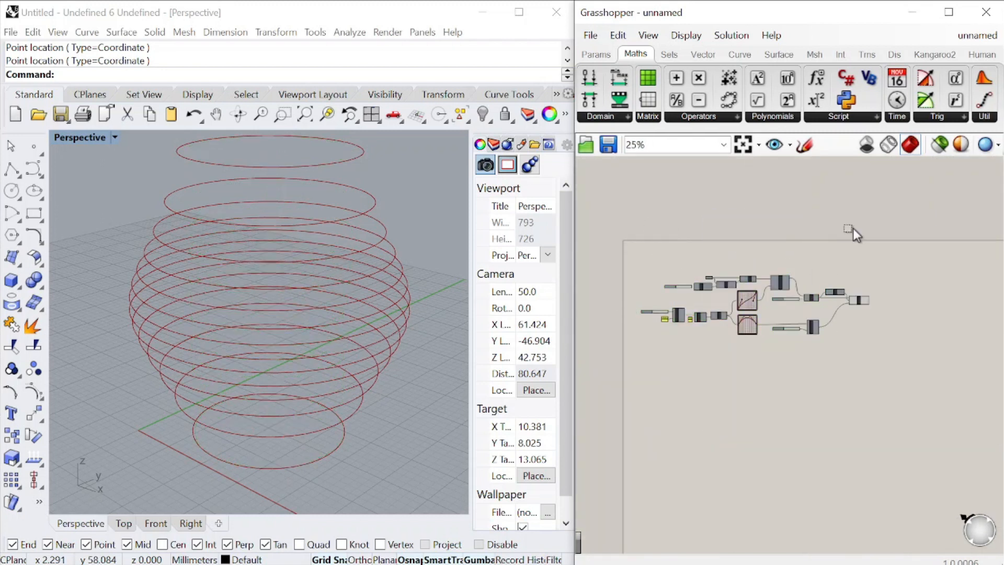
right_click_drag(343, 289, 308, 275)
Lower both endpoints of the arched Bezier graph slightly and nudge its first handle inward to narrow the vase's ends
scroll(729, 304, "up", 8)
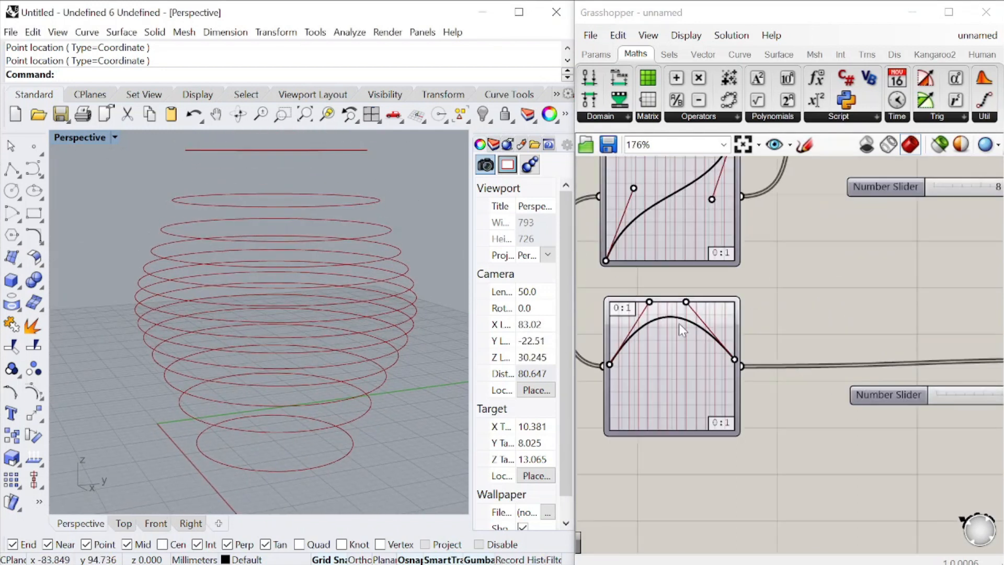
left_click_drag(610, 364, 610, 373)
left_click_drag(735, 365, 737, 377)
left_click_drag(652, 303, 655, 300)
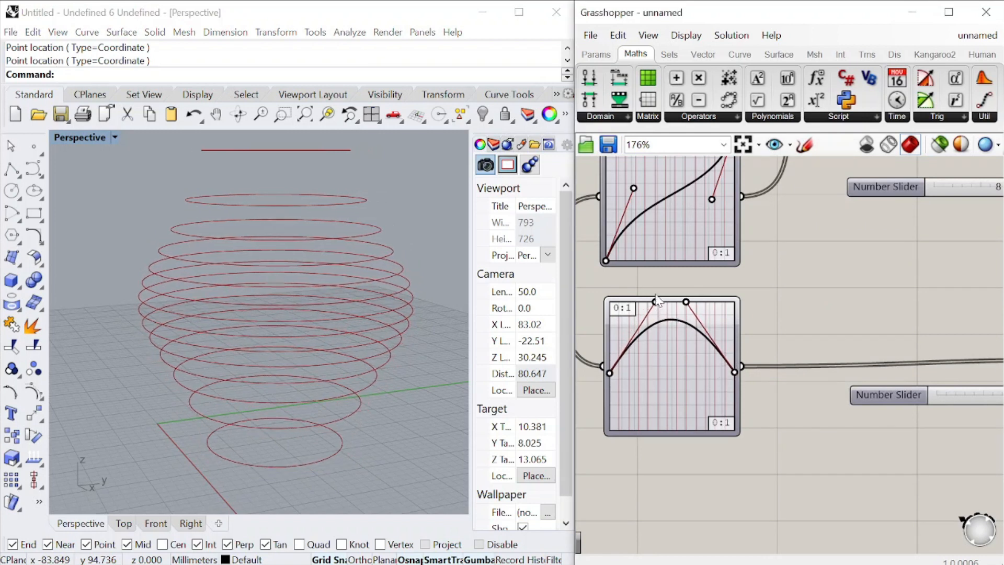
right_click_drag(314, 314, 294, 326)
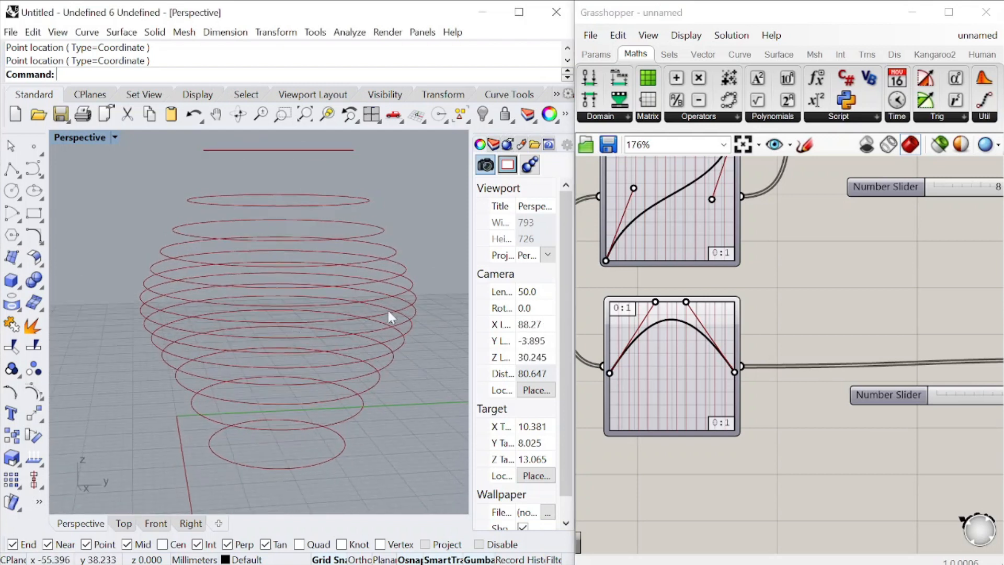
Add a Divide Curve component after Scale and connect Scale's Geometry output to its Curve input
scroll(759, 324, "down", 8)
scroll(923, 298, "up", 6)
left_click_drag(835, 307, 860, 310)
left_click(845, 360)
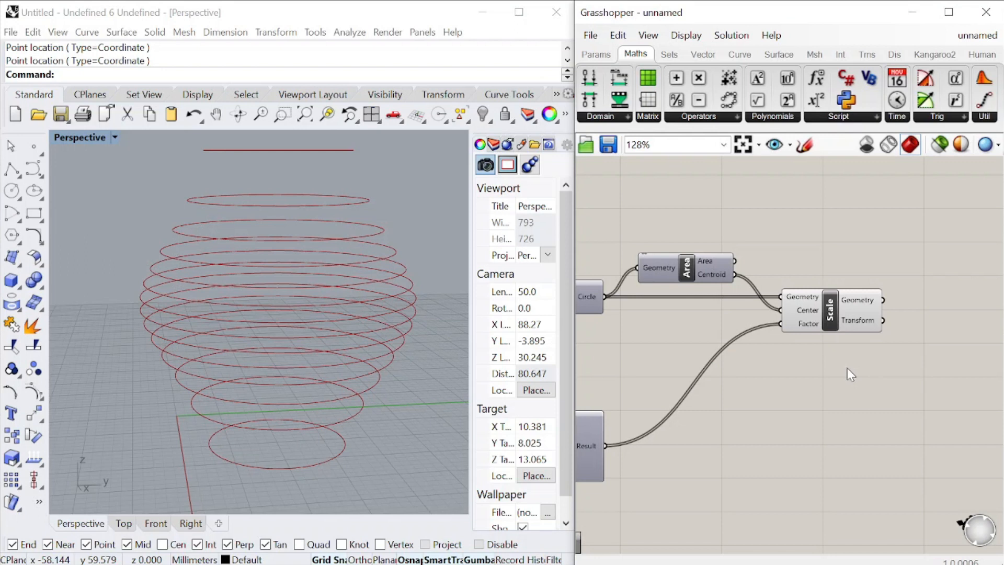
double_click(847, 368)
type("divide")
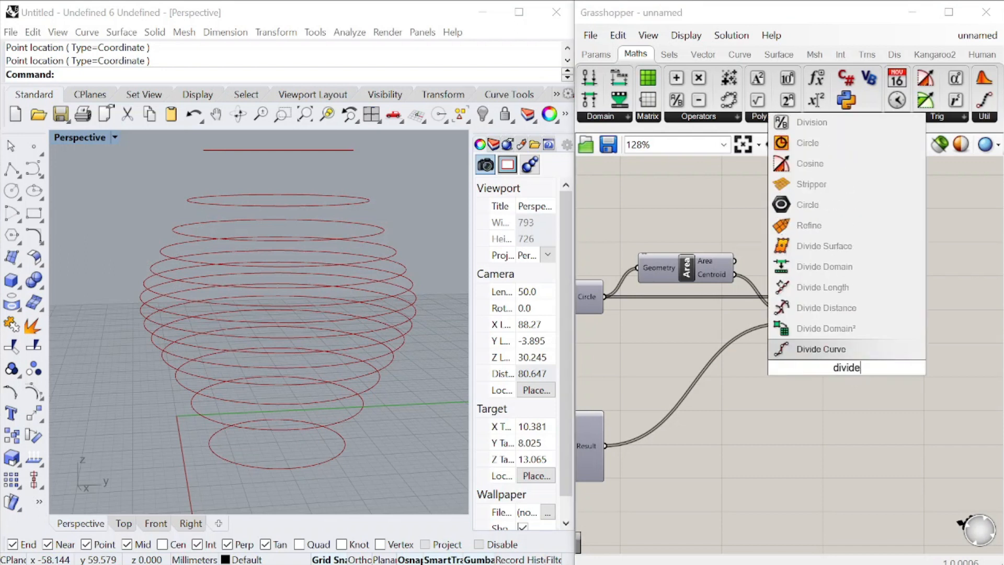
left_click(841, 347)
left_click_drag(842, 363, 929, 382)
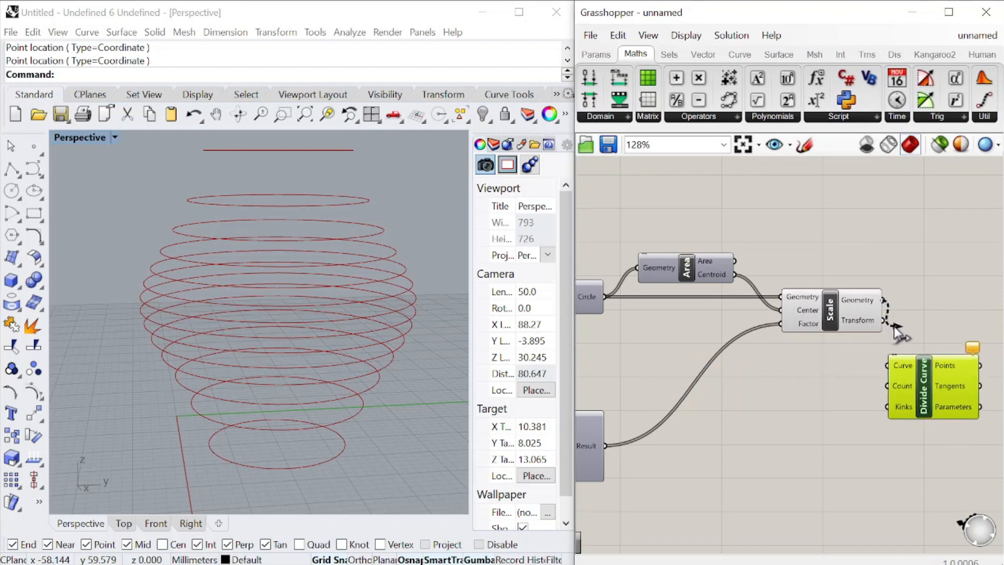
left_click_drag(894, 327, 888, 366)
scroll(775, 332, "down", 2)
scroll(967, 378, "up", 2)
left_click_drag(820, 363, 912, 345)
left_click(836, 365)
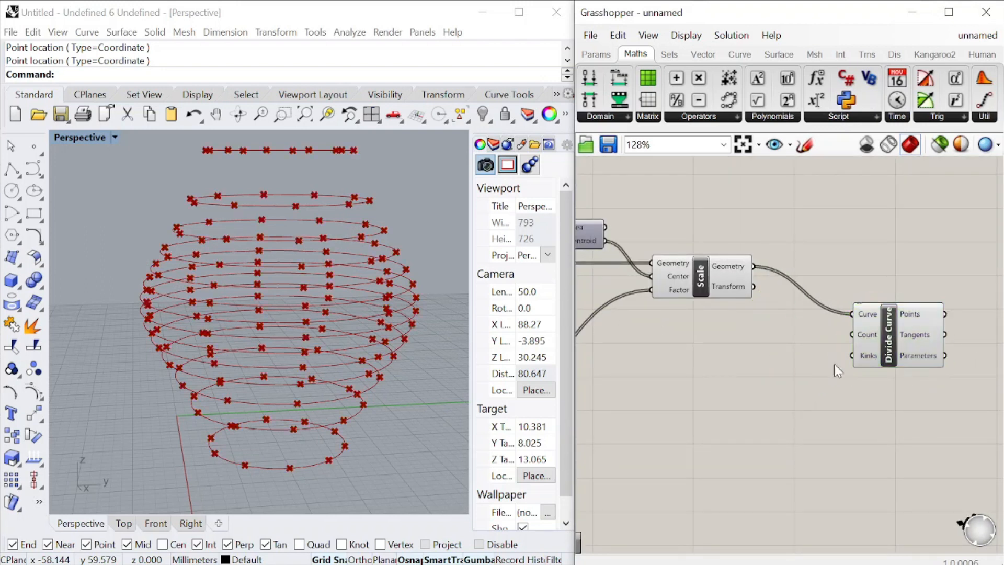
Add a number slider beside Divide Curve, connect it to the Count input and set it to 20
scroll(837, 369, "down", 2)
double_click(773, 390)
type("0<20")
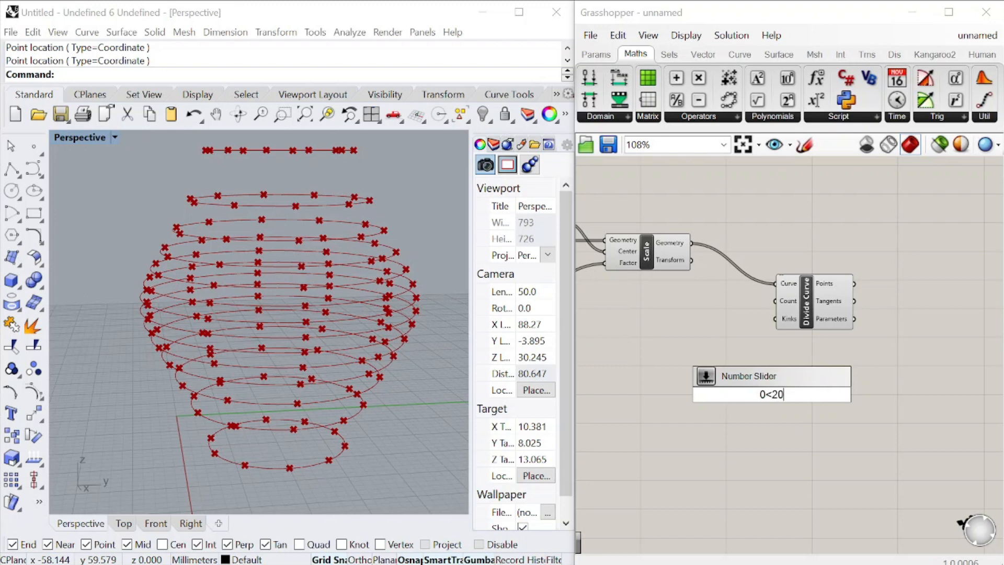
key("Return")
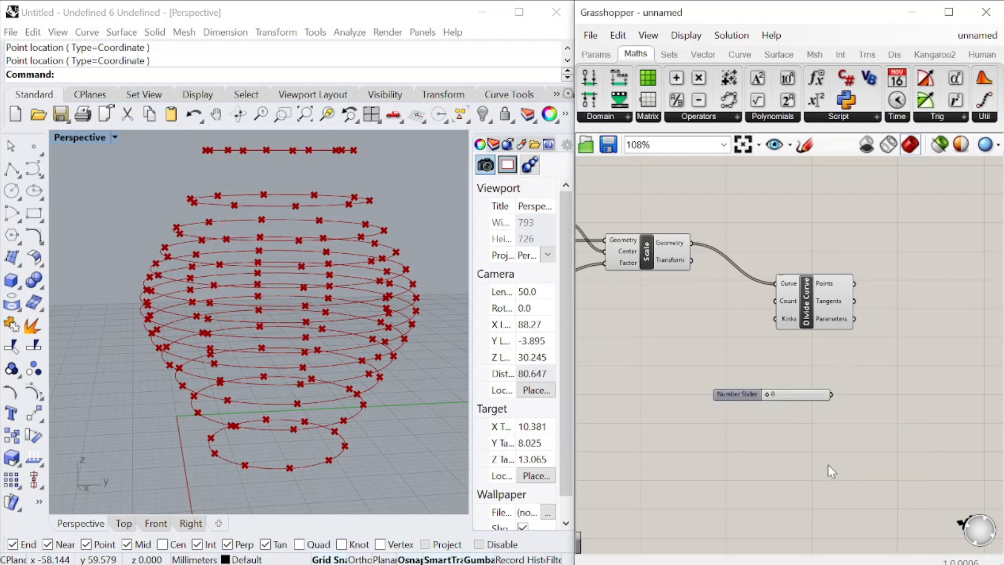
left_click_drag(831, 395, 775, 301)
left_click_drag(738, 389, 795, 313)
scroll(697, 309, "up", 2)
left_click(709, 350)
scroll(700, 303, "down", 6)
scroll(825, 337, "up", 4)
left_click(703, 252)
left_click(776, 308)
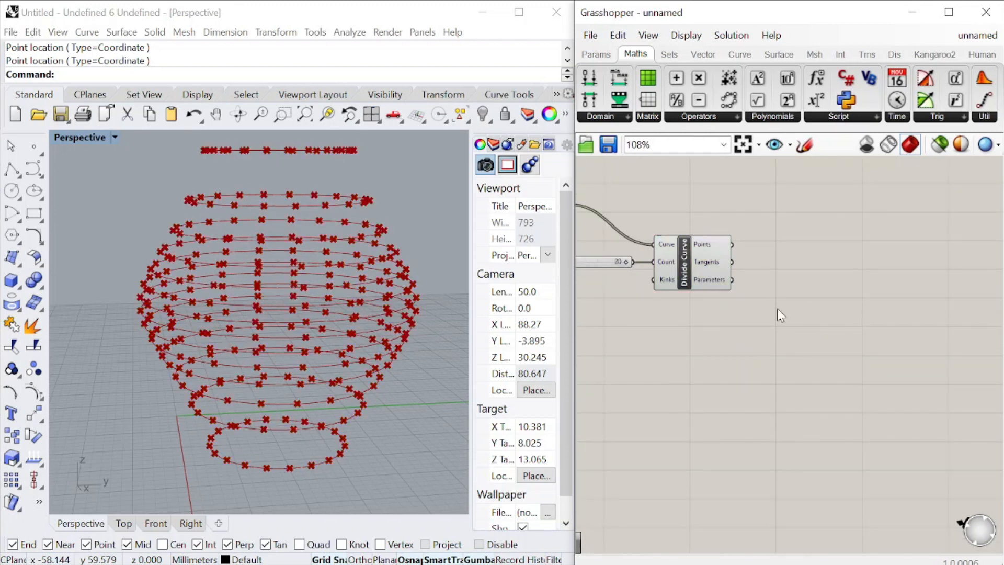
Add a Shift List component and connect Divide Curve's Points output to its List input
double_click(777, 308)
type("shift")
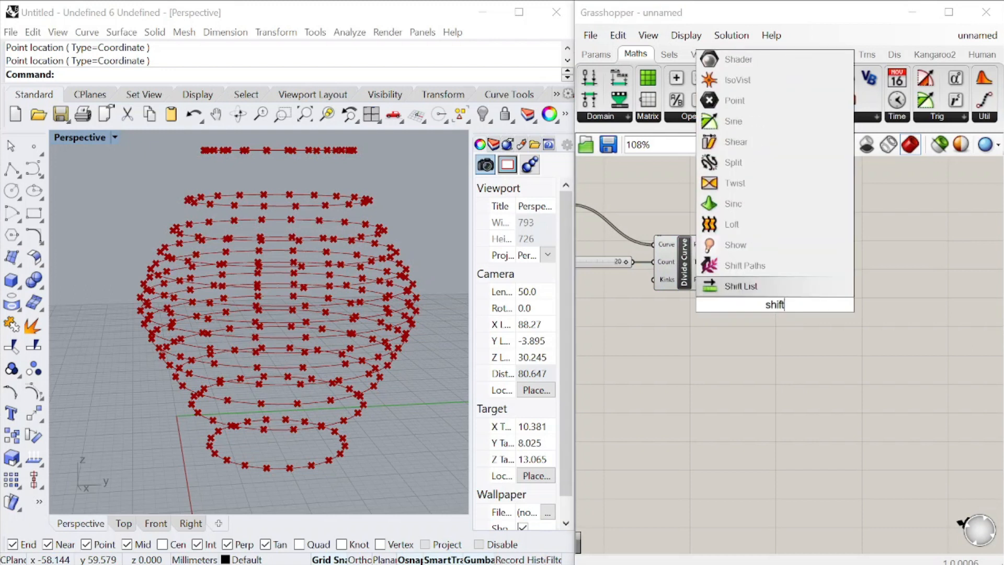
left_click(750, 288)
scroll(736, 256, "up", 3)
left_click_drag(774, 312, 812, 352)
scroll(779, 403, "down", 2)
left_click(882, 366)
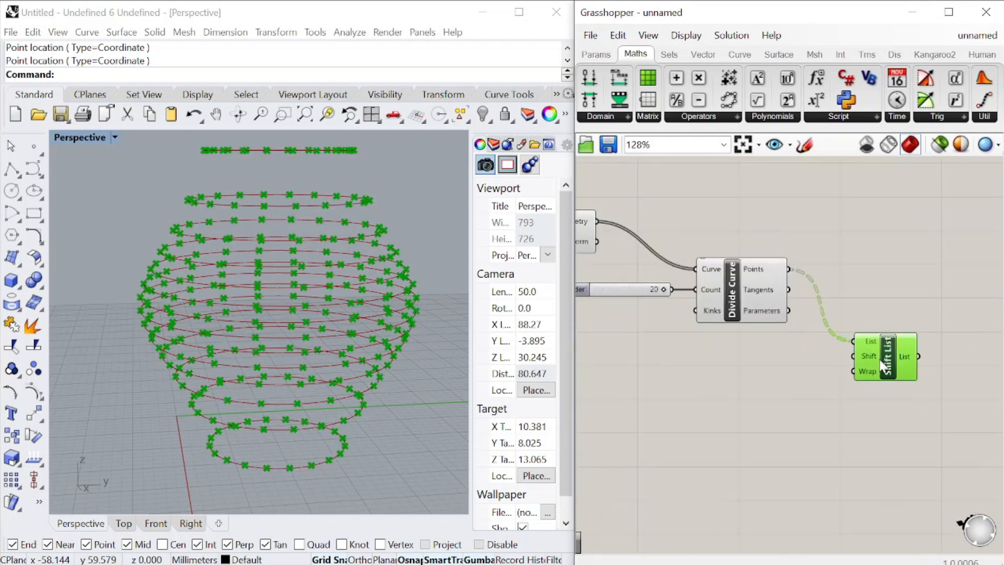
Realign the component feeding both Graph Mappers with the Multiplication and Addition components before it
scroll(882, 366, "up", 3)
scroll(891, 344, "down", 9)
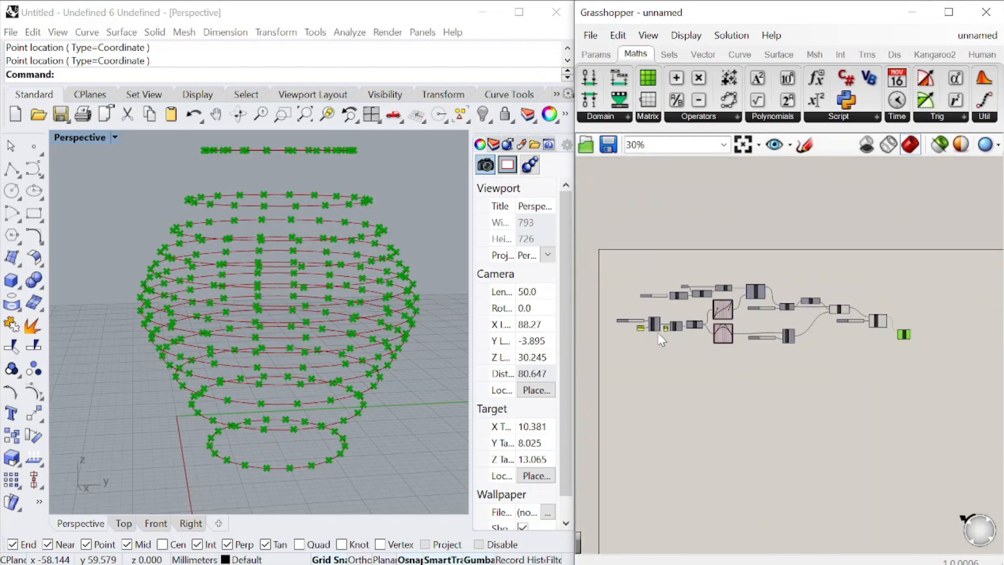
scroll(749, 322, "up", 5)
scroll(743, 311, "down", 5)
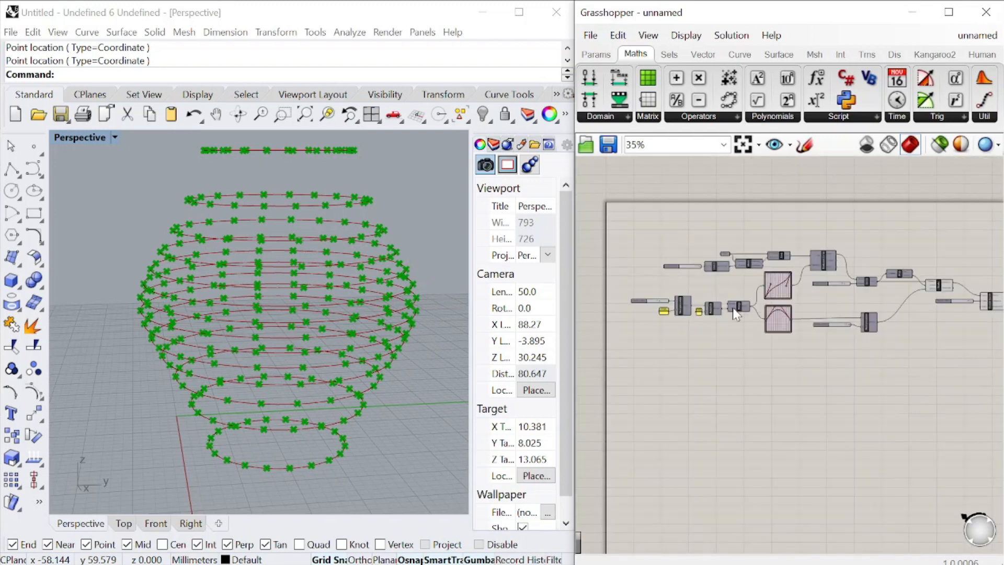
scroll(732, 307, "up", 4)
left_click(701, 335)
left_click_drag(700, 333, 694, 333)
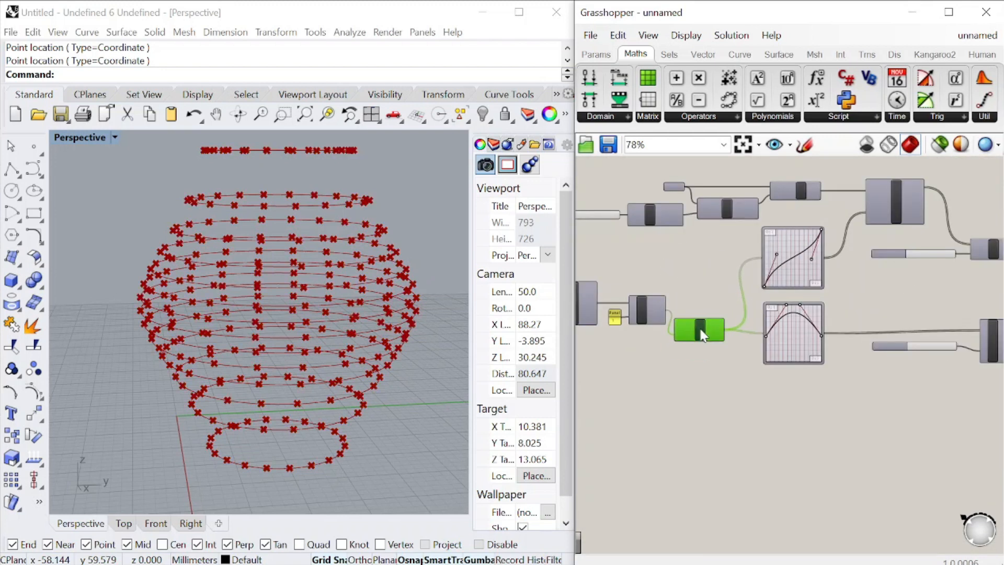
scroll(703, 340, "up", 2)
left_click_drag(739, 358, 585, 280)
left_click_drag(641, 319, 643, 336)
Add a List Length component below the second Graph Mapper and feed it the same list as the Graph Mappers
double_click(839, 405)
type("list leng")
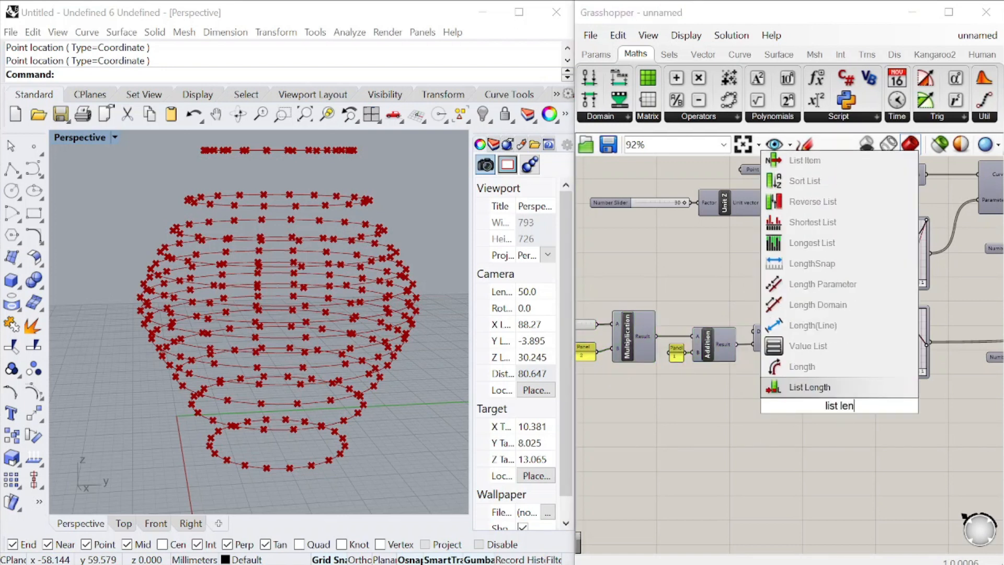
left_click(808, 388)
scroll(837, 342, "up", 3)
left_click_drag(805, 336, 809, 466)
scroll(695, 328, "down", 10)
scroll(757, 342, "up", 6)
Shift the second Multiplication with its 2.0 slider and the second Graph Mapper further along the canvas to make room
left_click_drag(838, 342, 724, 274)
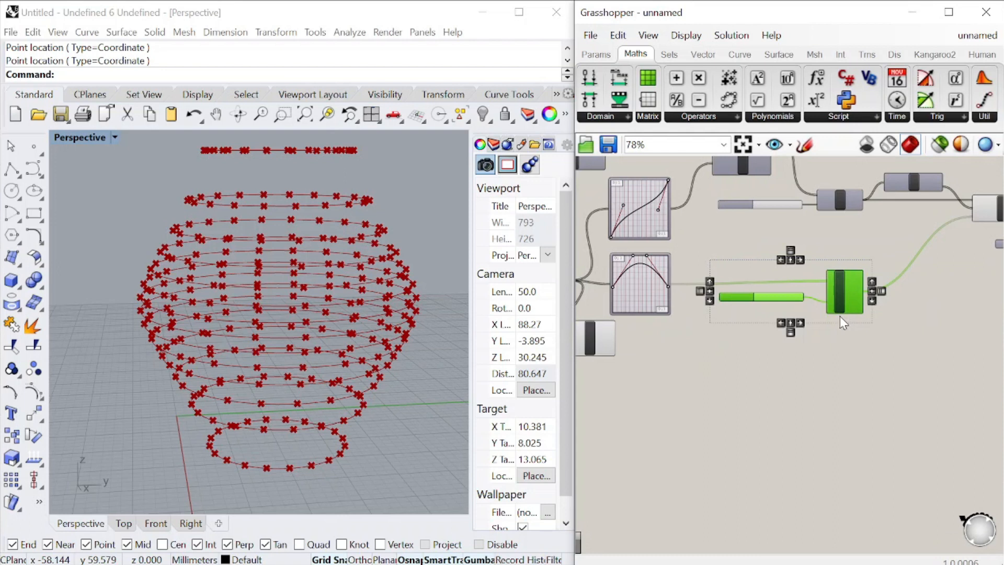
left_click_drag(848, 296, 892, 294)
left_click_drag(655, 282, 718, 271)
scroll(856, 312, "up", 2)
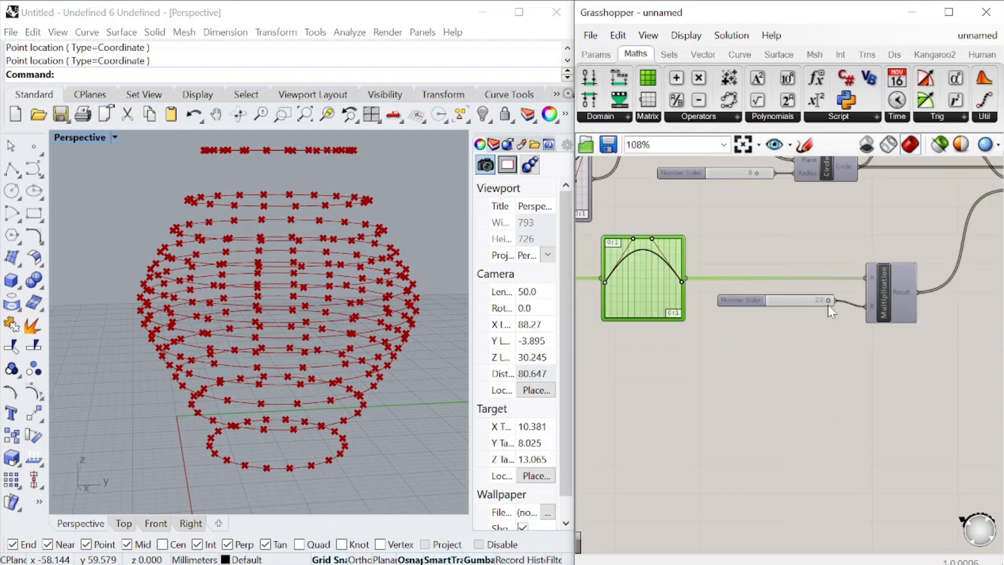
scroll(827, 305, "down", 4)
scroll(793, 320, "down", 2)
right_click_drag(926, 322, 835, 305)
scroll(837, 302, "up", 4)
Move List Length to just below the second Graph Mapper and its neighbouring 2.0 slider
left_click(642, 329)
scroll(642, 329, "down", 3)
right_click_drag(642, 329, 898, 404)
scroll(898, 404, "up", 4)
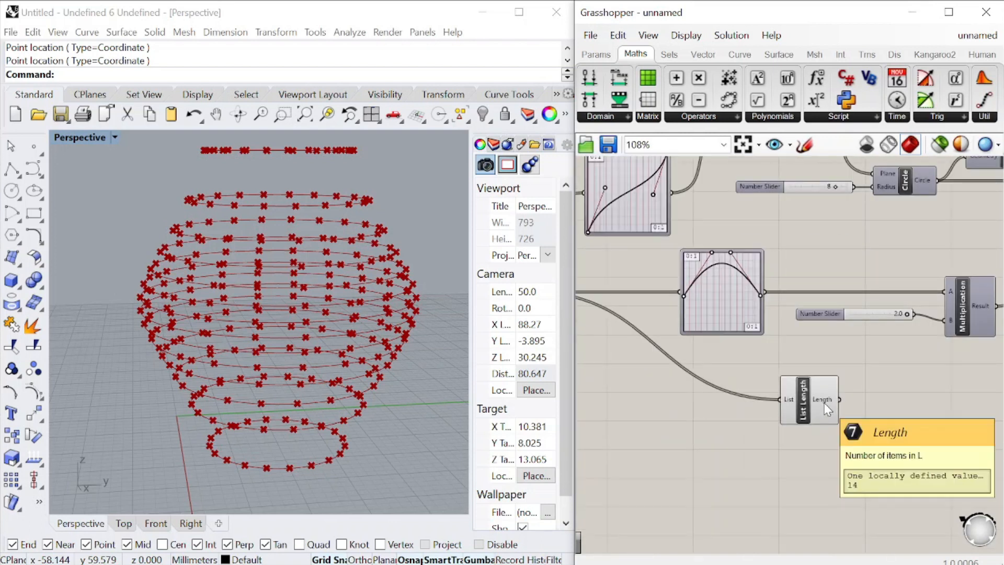
Add a Series component, connect List Length's output to its Count input and place it below the second Multiplication
scroll(823, 315, "down", 4)
scroll(809, 349, "up", 4)
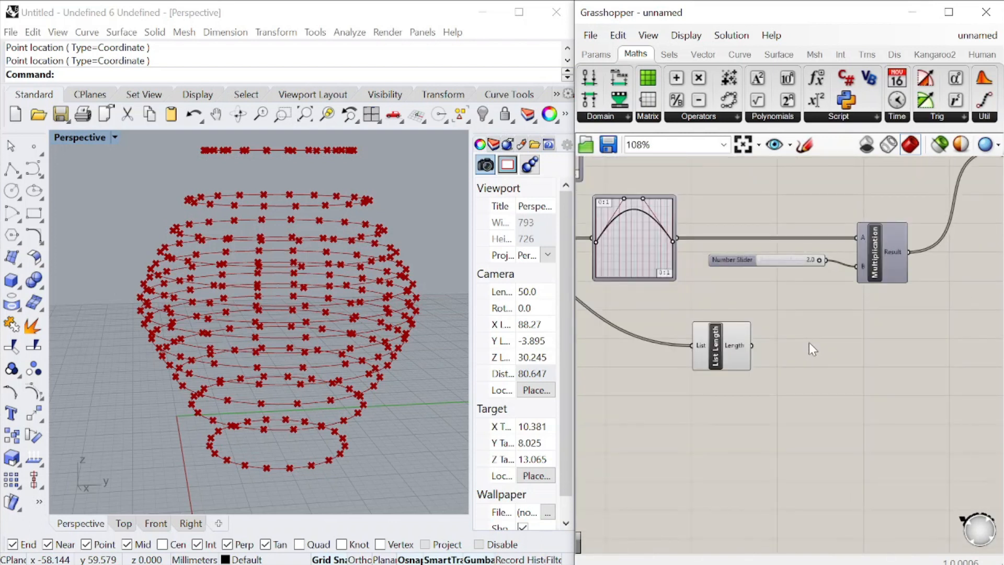
double_click(808, 343)
type("series")
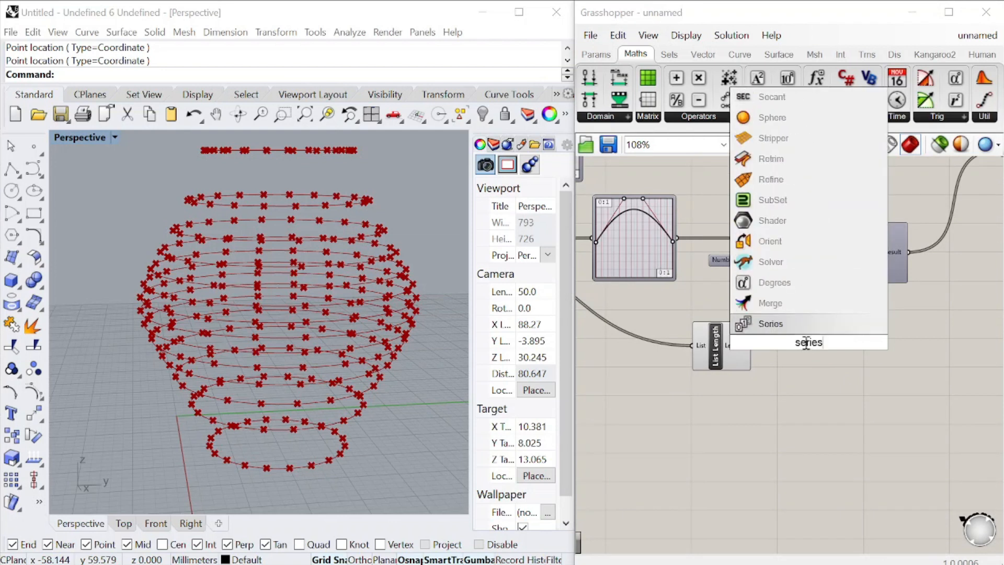
left_click(790, 328)
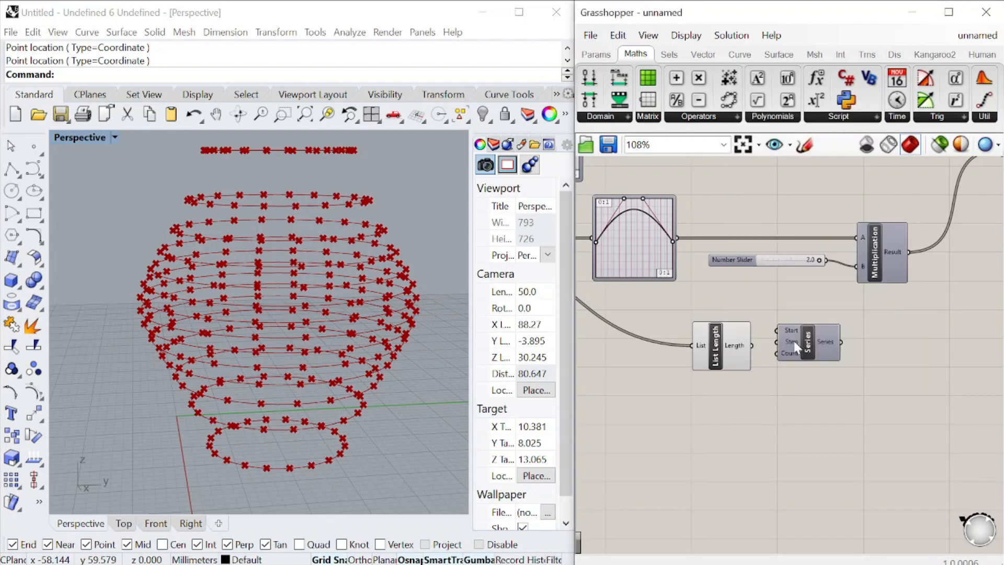
scroll(751, 347, "up", 3)
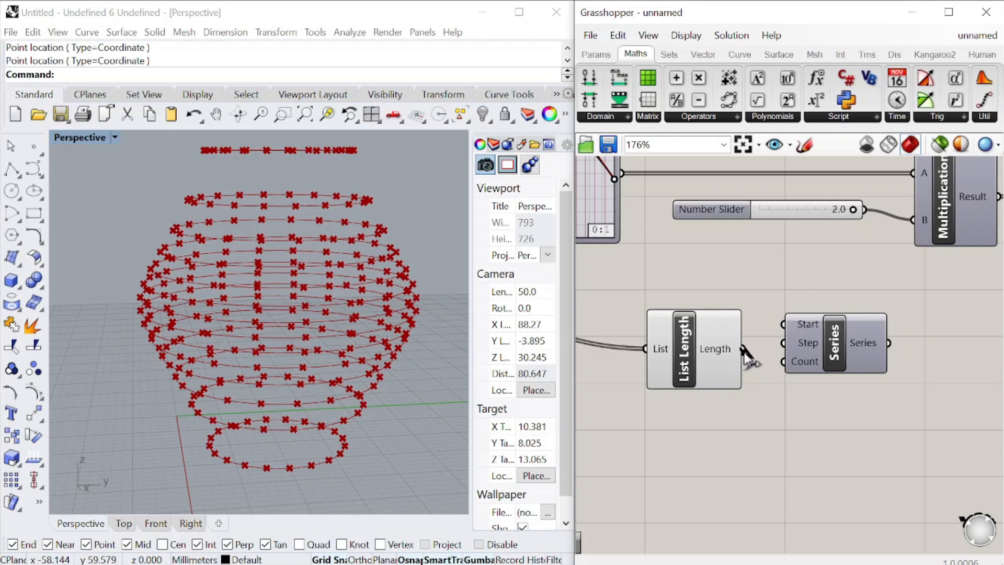
mouse_move(874, 343)
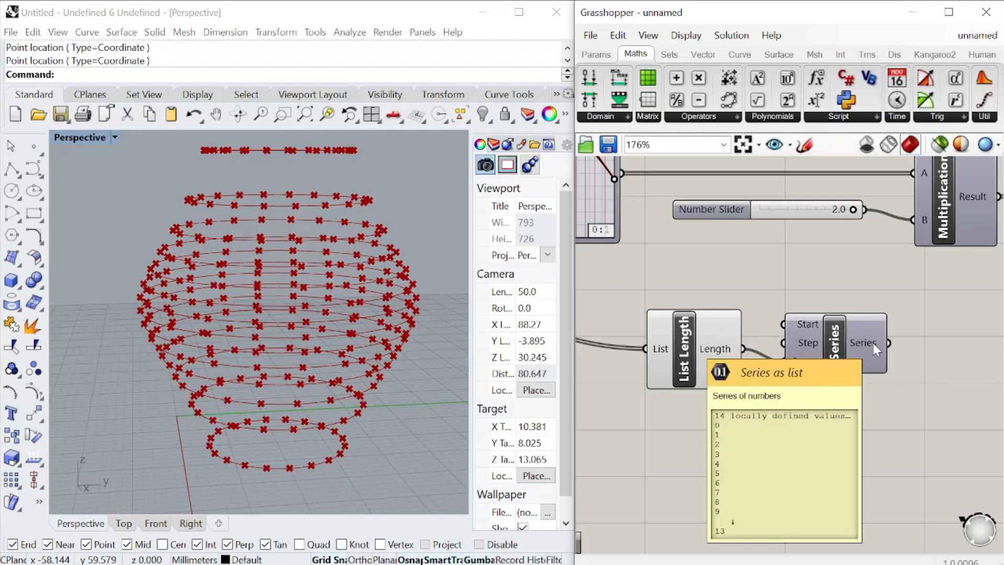
scroll(763, 383, "down", 6)
scroll(875, 390, "up", 5)
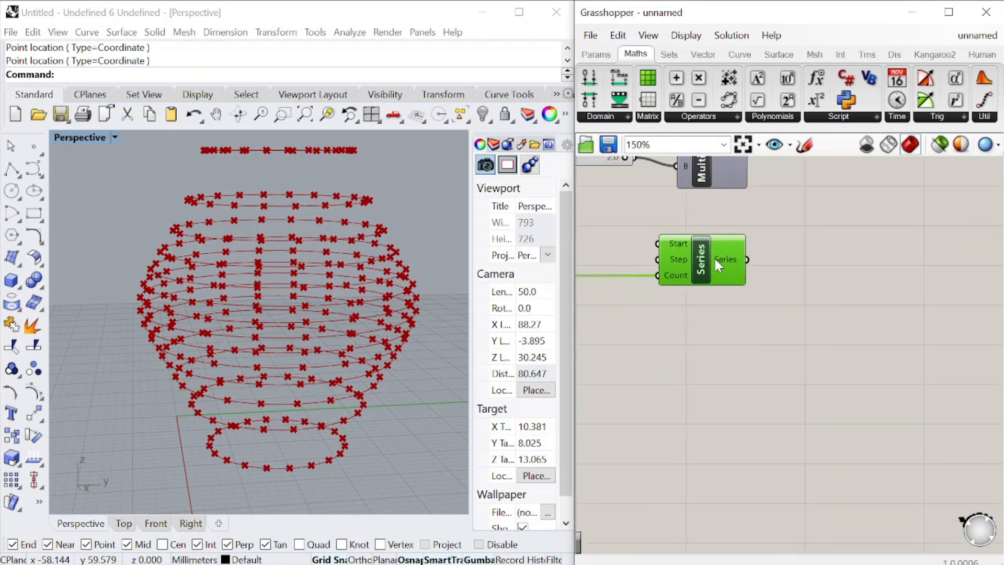
Add a Panel beside Series, connect the Series output to it and enlarge it to show more of the list
scroll(716, 264, "down", 5)
scroll(751, 272, "up", 5)
double_click(750, 272)
type("panel")
key("Return")
left_click(734, 260)
scroll(758, 272, "up", 2)
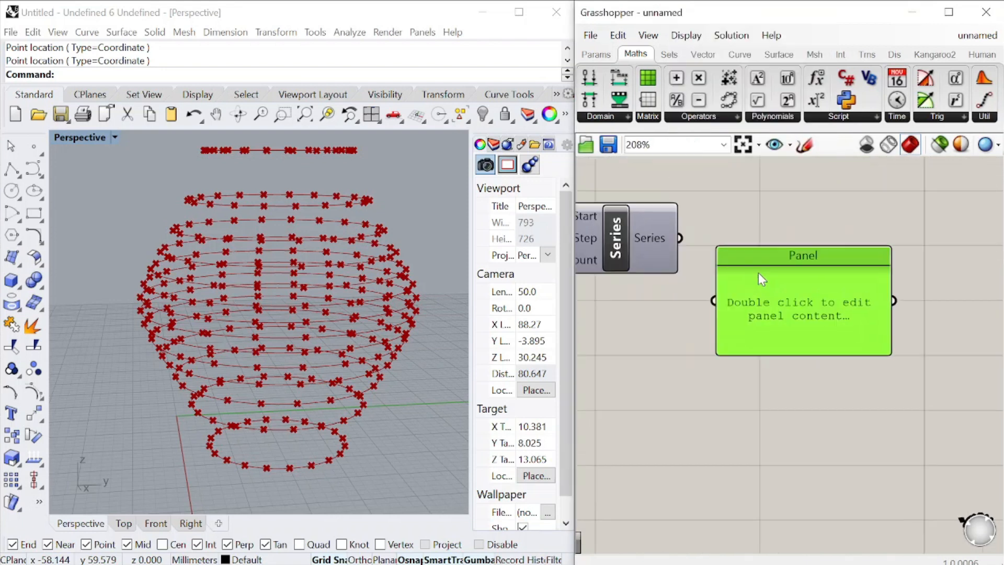
left_click_drag(680, 238, 716, 301)
left_click_drag(788, 357, 790, 442)
scroll(855, 347, "up", 1)
left_click_drag(861, 325, 862, 390)
scroll(831, 345, "down", 4)
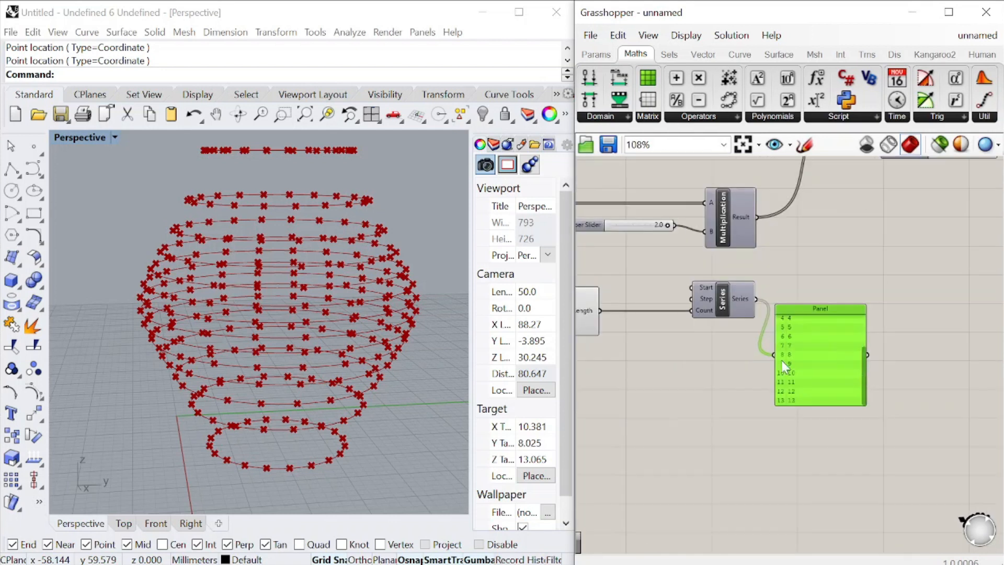
Graft the Series output and connect the Panel's output to Shift List's Shift input
scroll(713, 294, "up", 4)
right_click(714, 296)
left_click(774, 370)
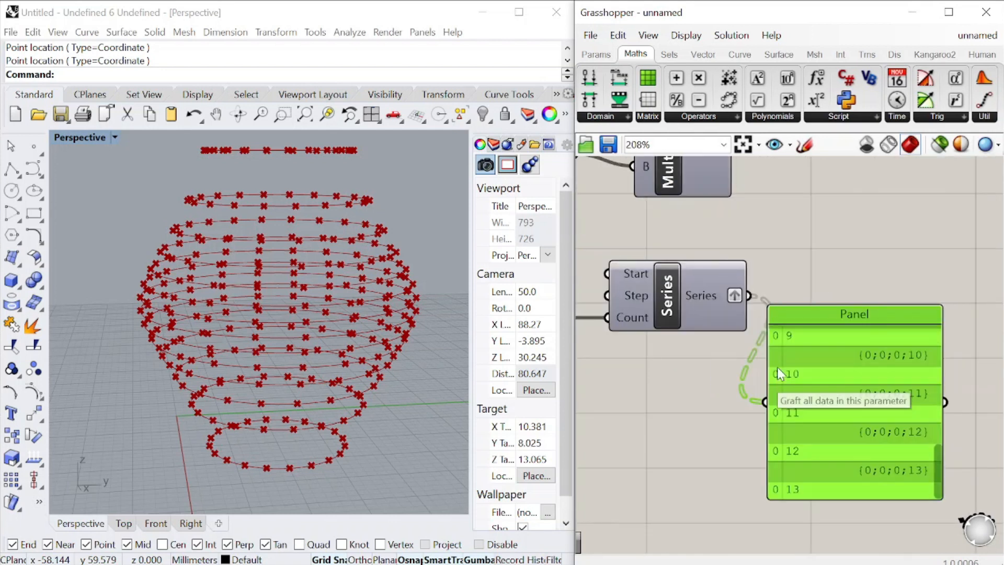
scroll(675, 378, "down", 4)
scroll(681, 365, "up", 5)
scroll(681, 365, "down", 2)
left_click_drag(692, 353, 768, 282)
scroll(769, 282, "down", 7)
scroll(850, 229, "up", 4)
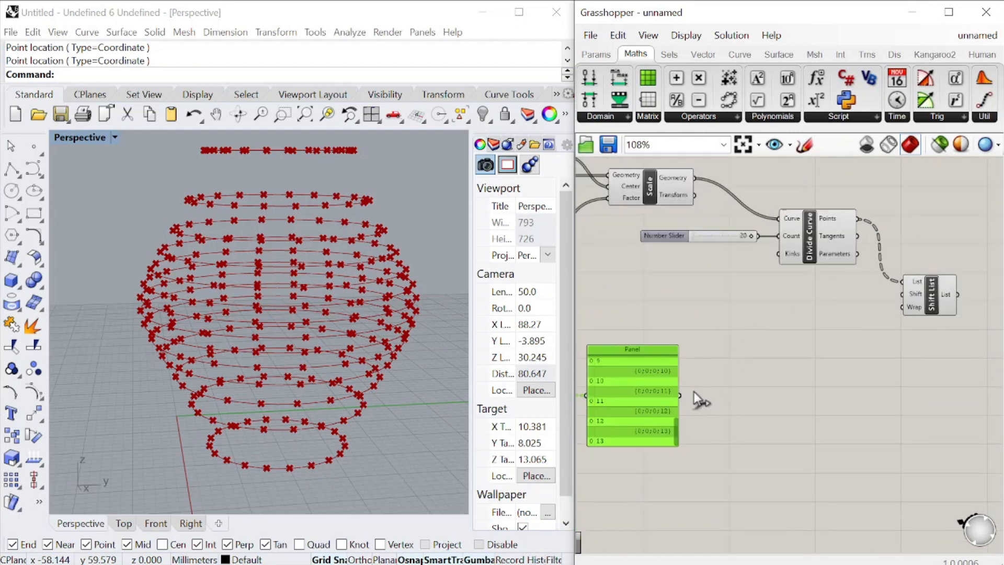
scroll(924, 283, "up", 3)
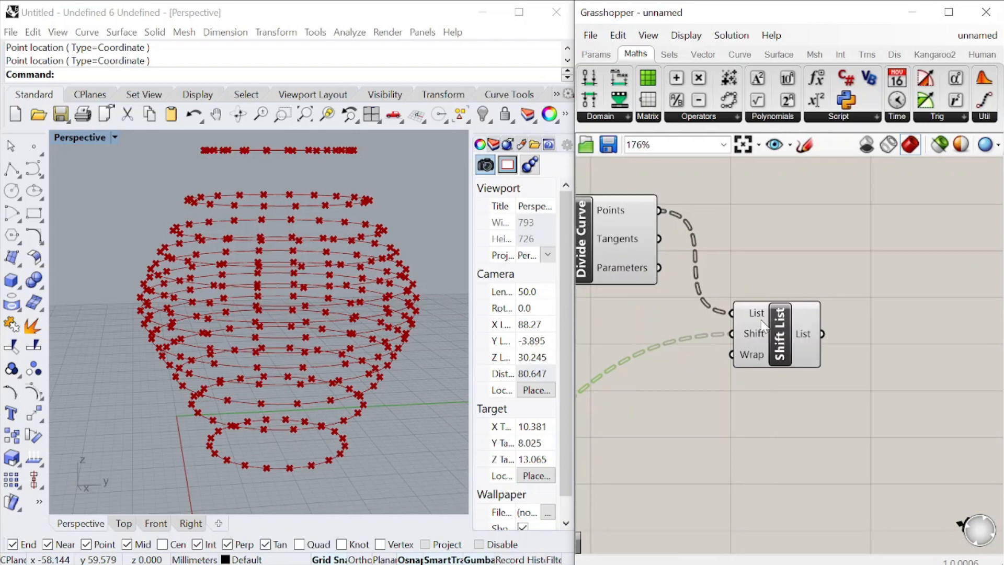
Simplify both the Shift and List inputs of Shift List
right_click(754, 330)
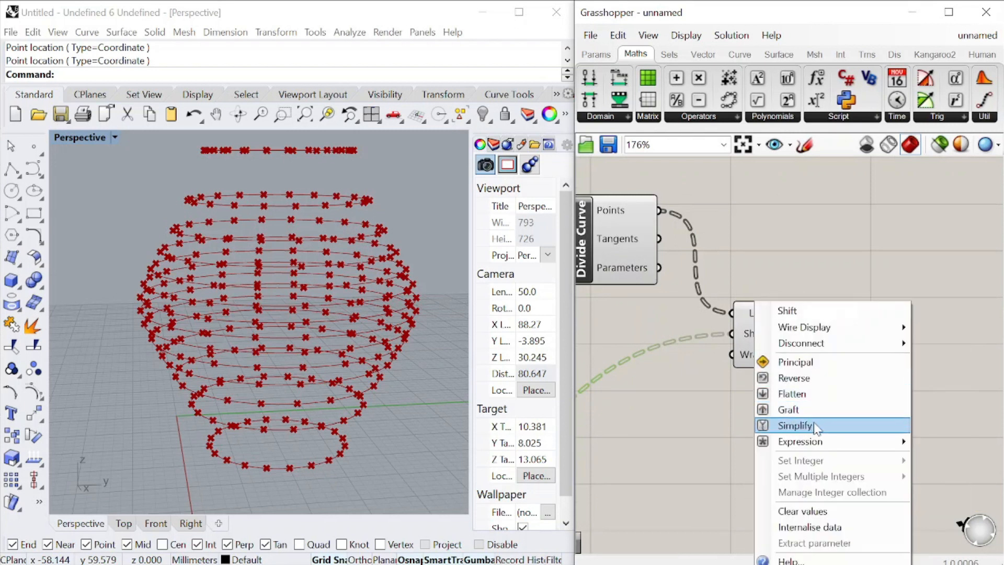
left_click(784, 424)
right_click(753, 312)
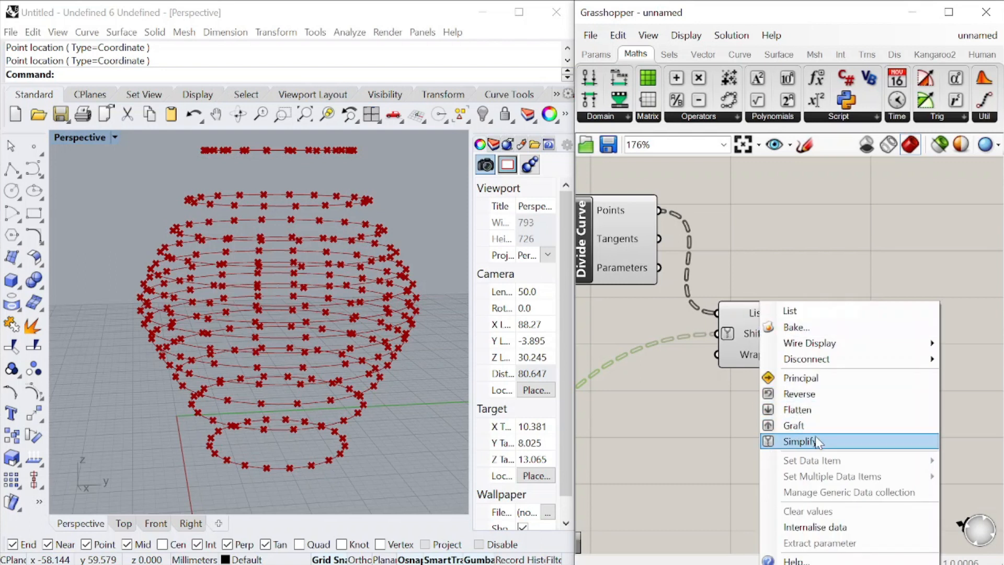
left_click(814, 436)
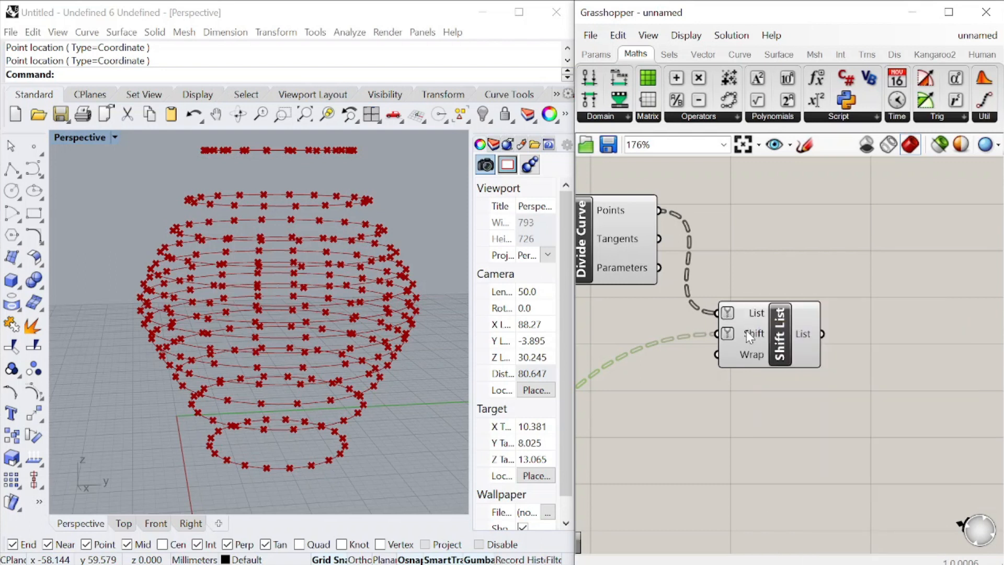
Add a Flip Matrix component after Shift List and connect Shift List's output to its Data input
double_click(858, 302)
type("flip")
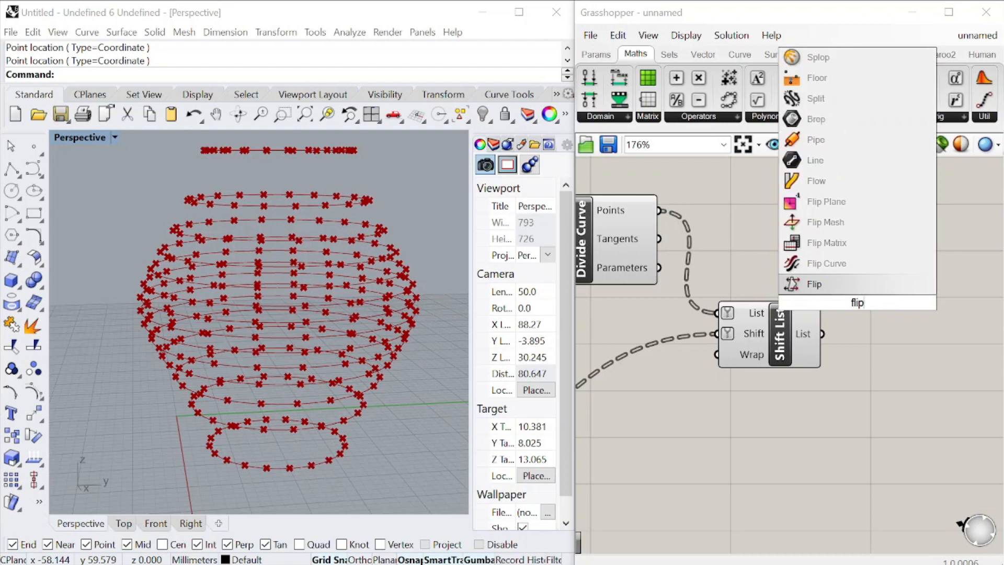
left_click(800, 245)
left_click(888, 309)
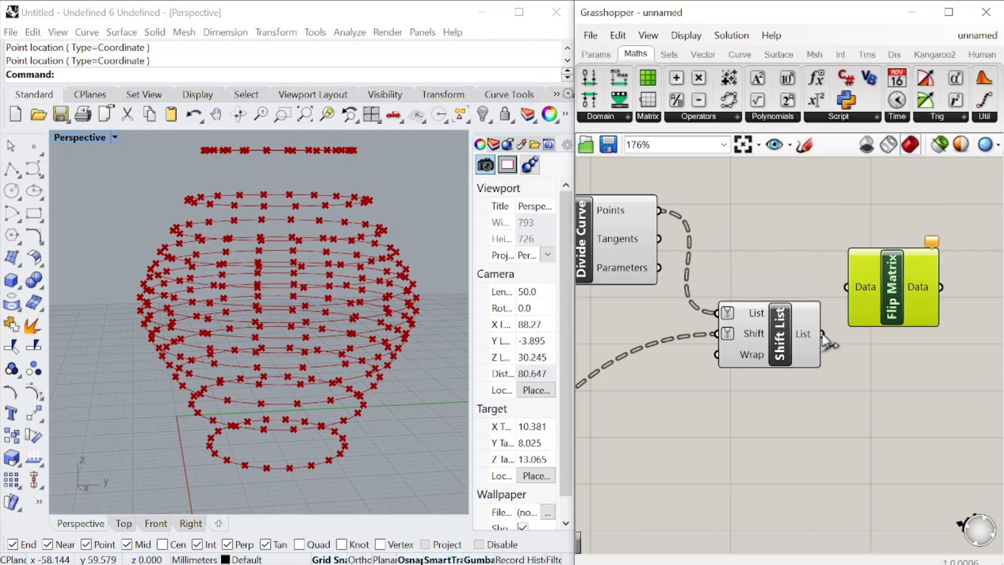
scroll(811, 287, "down", 4)
left_click_drag(847, 299, 843, 262)
scroll(811, 288, "up", 4)
left_click(850, 383)
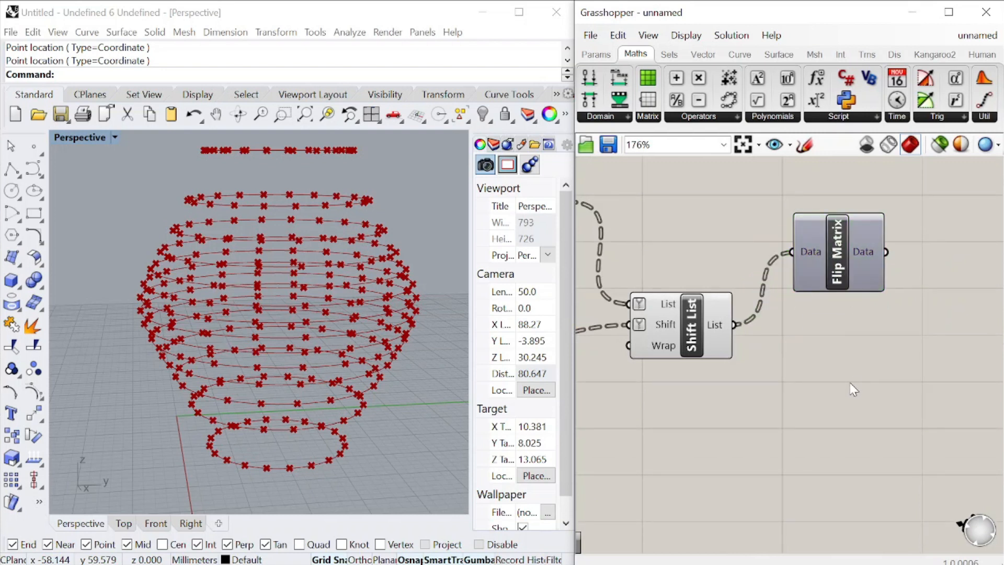
Add an Interpolate component after Flip Matrix, connect Flip Matrix's Data output to its Vertices input and align it
double_click(854, 388)
type("interpol")
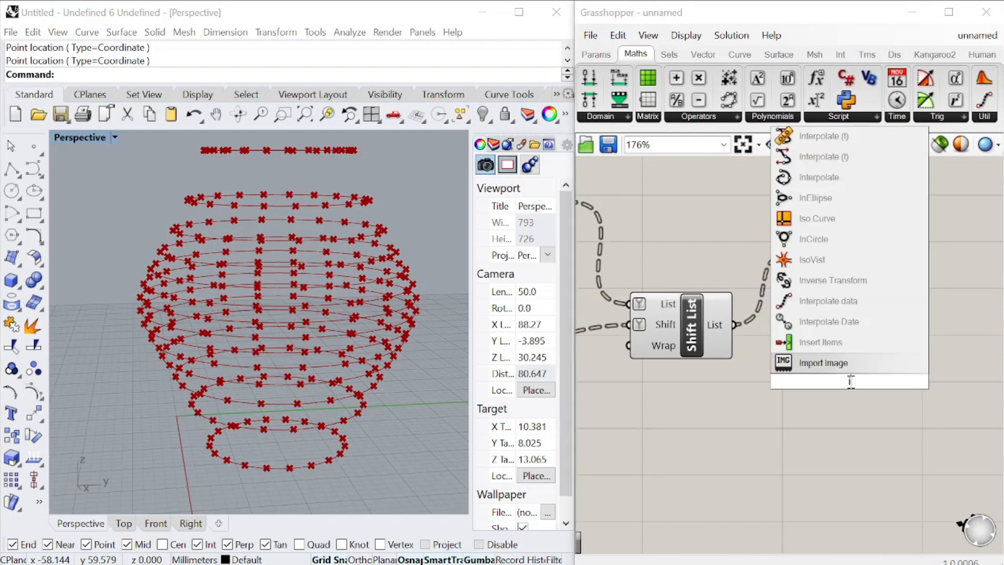
type("ate")
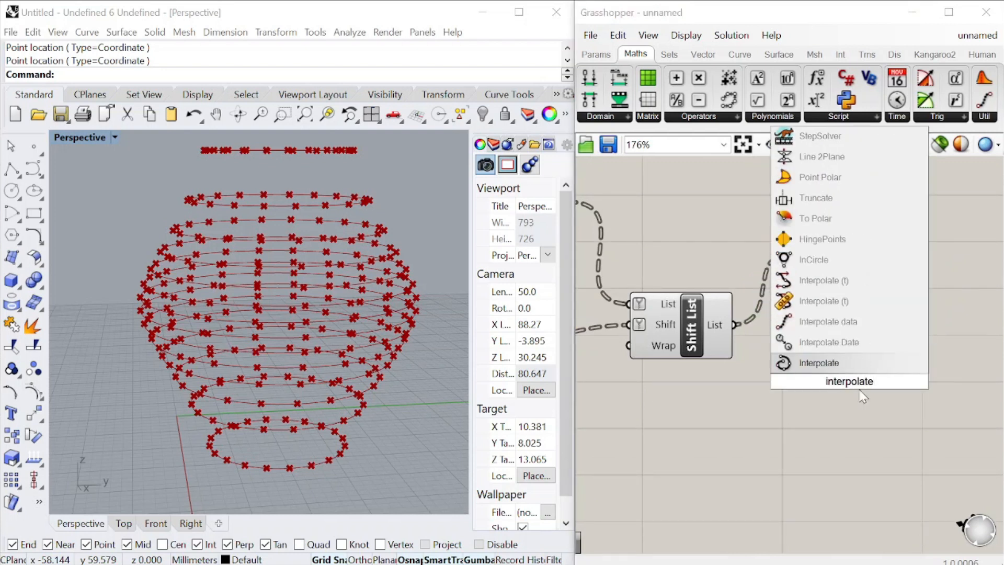
left_click(818, 369)
scroll(656, 359, "down", 5)
scroll(756, 358, "up", 4)
left_click_drag(707, 368, 847, 291)
left_click_drag(897, 313, 896, 291)
left_click(885, 338)
Select every component upstream of Interpolate and turn off their preview
scroll(886, 333, "down", 1)
scroll(881, 323, "down", 12)
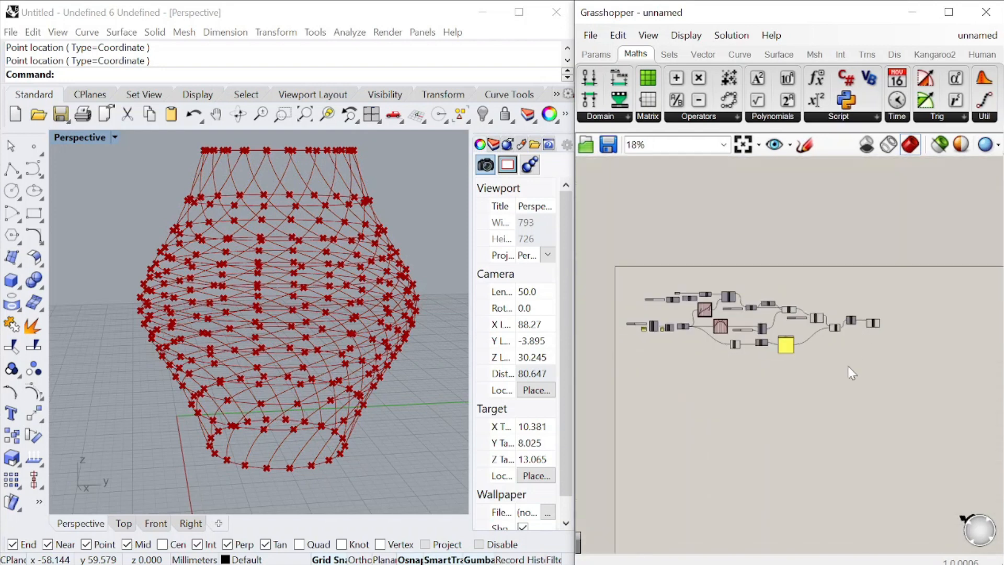
left_click_drag(848, 368, 652, 255)
right_click(689, 238)
left_click(743, 263)
mouse_move(359, 251)
right_mouse_down()
mouse_move(287, 284)
mouse_move(331, 318)
mouse_move(409, 251)
mouse_move(339, 211)
mouse_move(347, 241)
right_mouse_up()
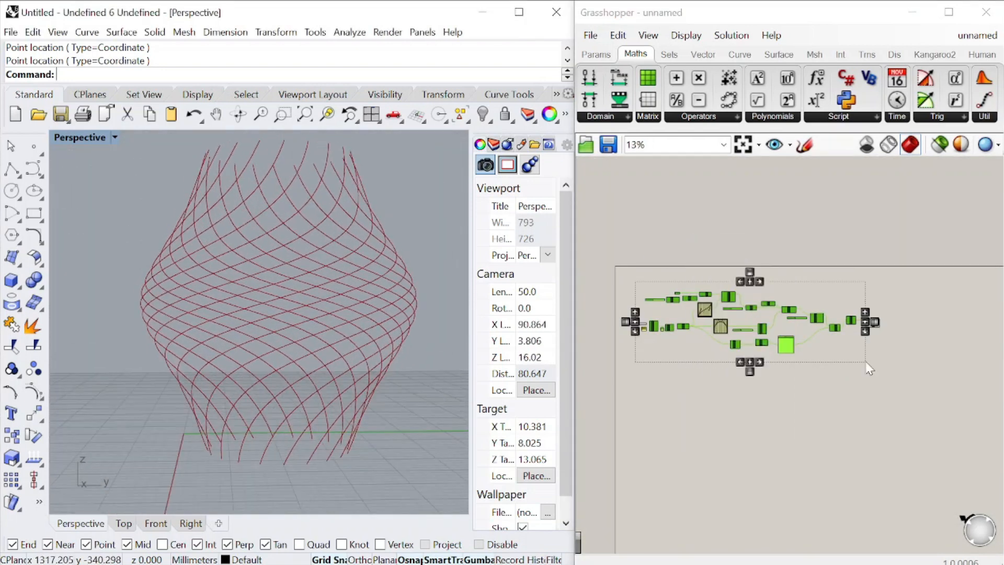
Reshape the Bezier graph feeding Evaluate Curve's Parameter into an S-curve with steep ends by moving its two control handles
scroll(724, 326, "up", 3)
left_click(723, 329)
scroll(724, 320, "up", 11)
left_click_drag(756, 353, 740, 326)
left_click_drag(832, 363, 841, 386)
right_click_drag(334, 293, 253, 313)
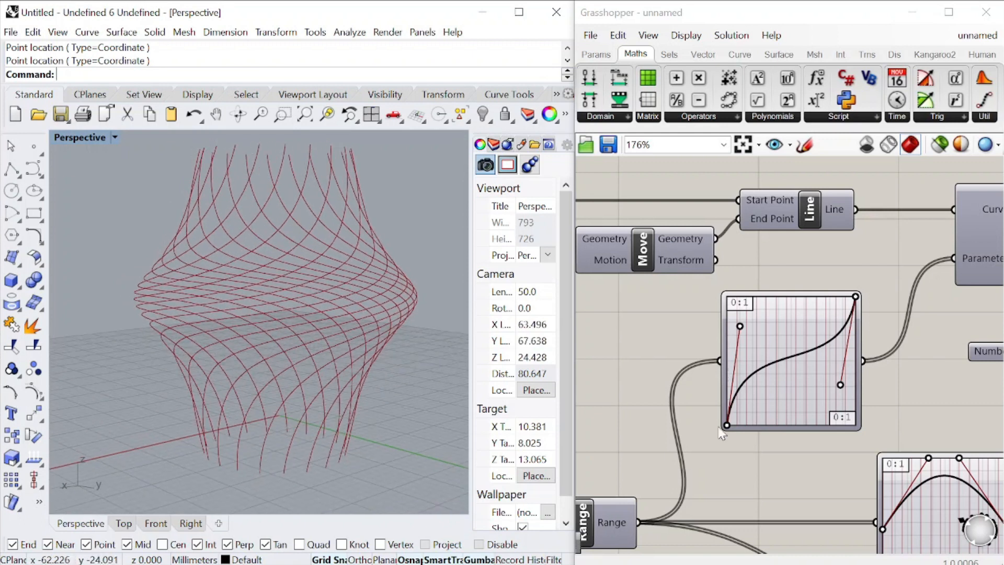
Raise the start and end points of the arched Graph Mapper slightly to adjust the vase profile
scroll(776, 367, "down", 9)
scroll(819, 410, "up", 9)
scroll(742, 384, "up", 3)
mouse_move(737, 386)
left_mouse_down()
mouse_move(738, 401)
mouse_move(737, 378)
left_mouse_up()
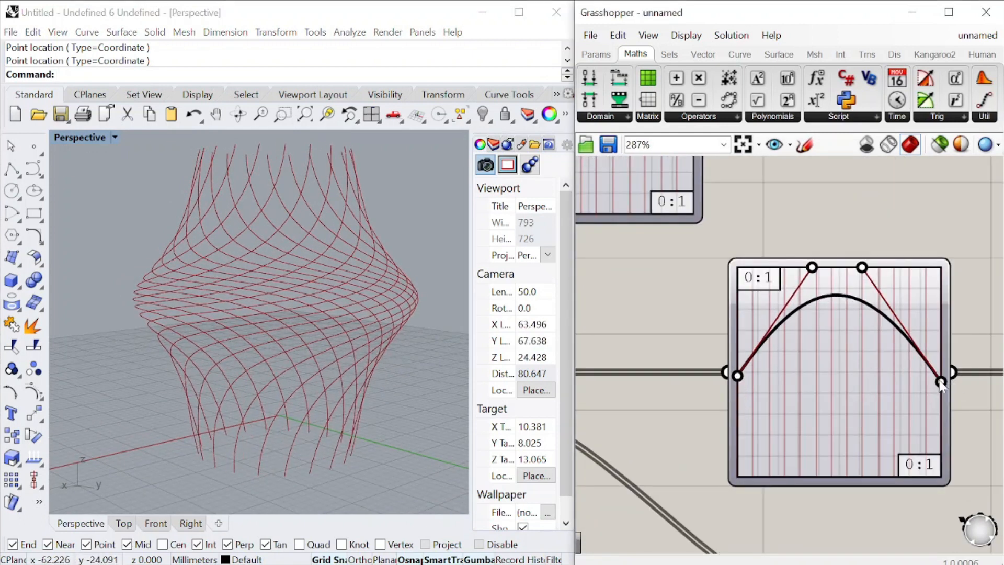
left_click_drag(940, 385, 940, 379)
right_click_drag(335, 300, 261, 334)
Vary the number slider on Multiplication's A input, trying 3 and 5, and inspect the curves from different angles
scroll(839, 334, "down", 5)
scroll(836, 327, "down", 5)
scroll(700, 335, "up", 9)
left_click_drag(693, 324, 658, 326)
right_click_drag(251, 387, 429, 433)
scroll(670, 323, "up", 7)
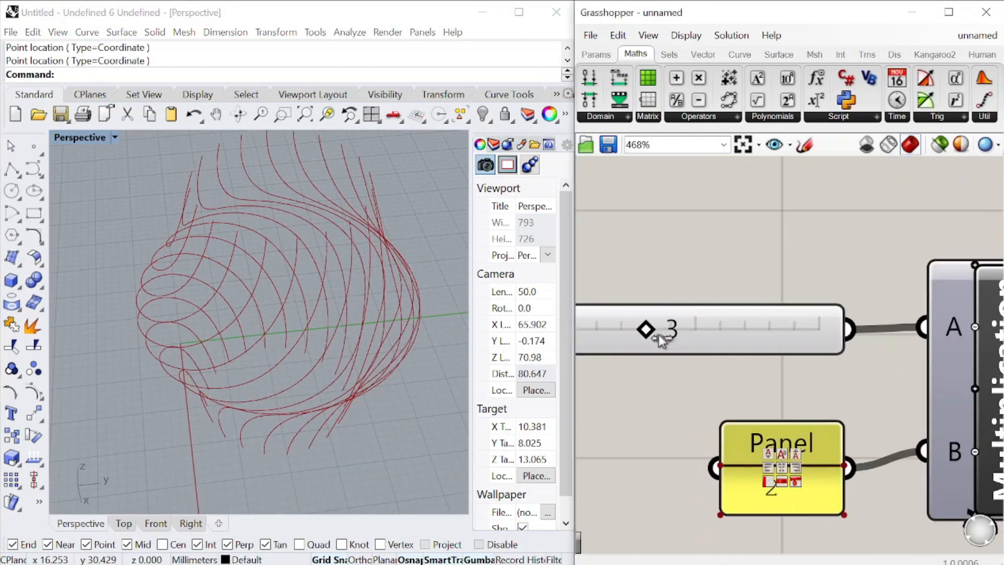
left_click_drag(658, 334, 696, 342)
right_click_drag(374, 319, 258, 222)
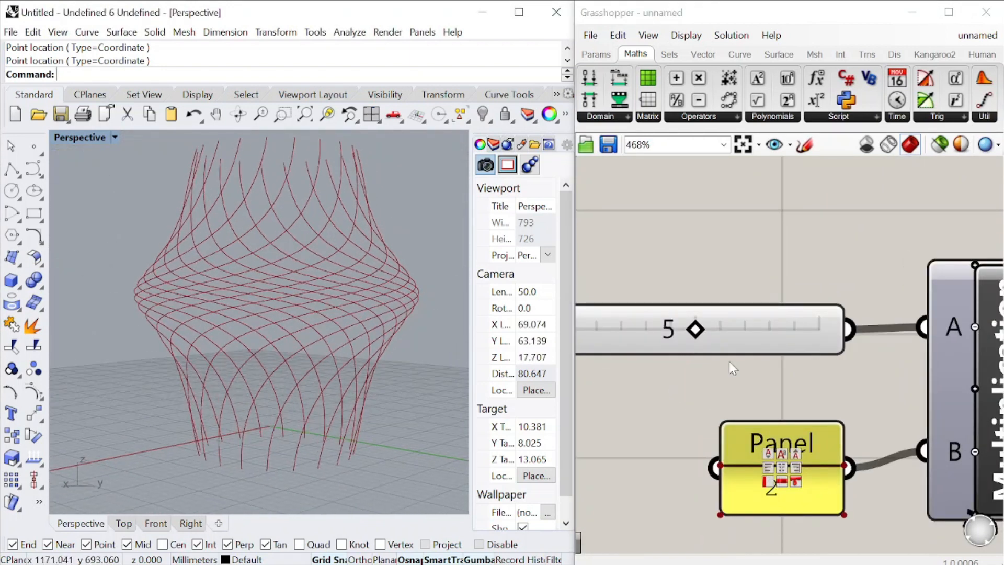
left_click_drag(695, 330, 671, 329)
Set the slider on Divide Curve's Count input to 16 and inspect the curves from above
scroll(745, 321, "down", 15)
scroll(771, 285, "up", 15)
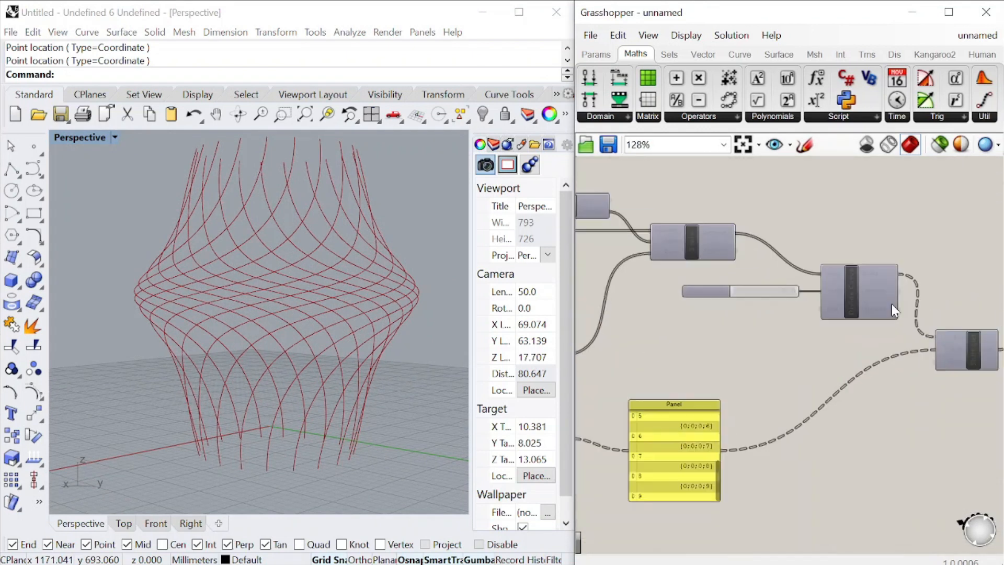
left_click_drag(769, 282, 738, 292)
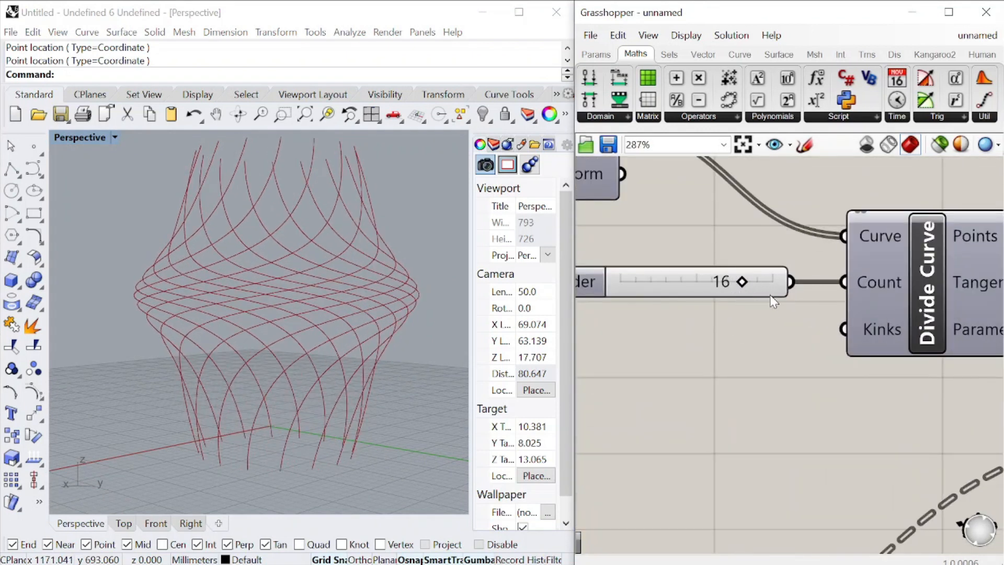
scroll(738, 291, "down", 7)
right_click_drag(394, 313, 425, 363)
scroll(860, 346, "down", 5)
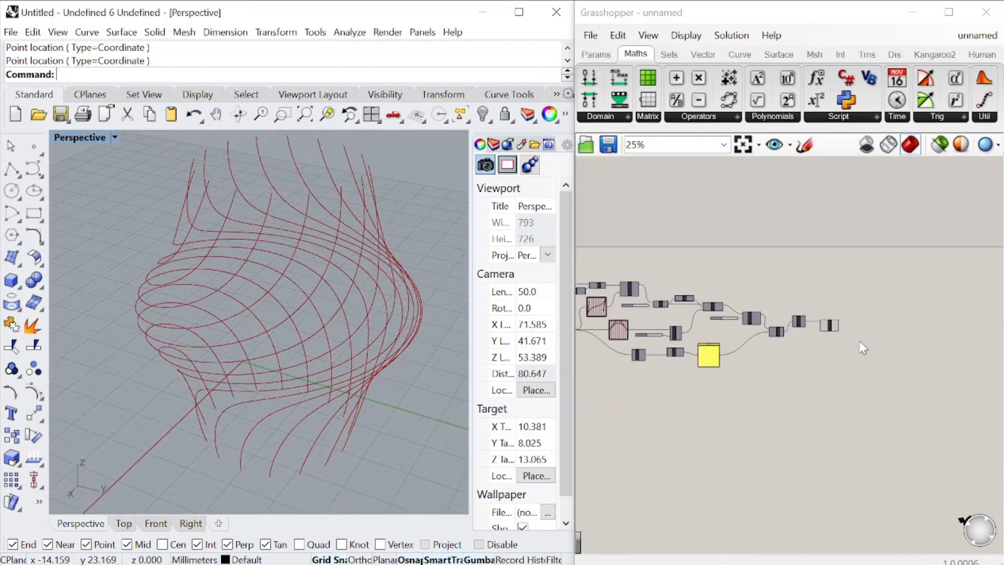
Check the data structure of Interpolate's Curve output and flatten it
scroll(856, 336, "up", 10)
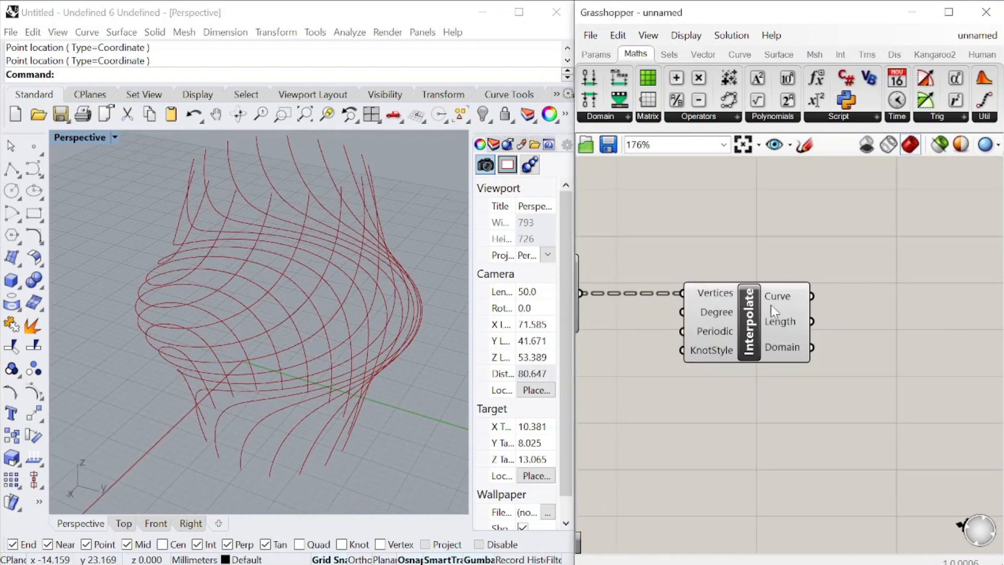
mouse_move(778, 303)
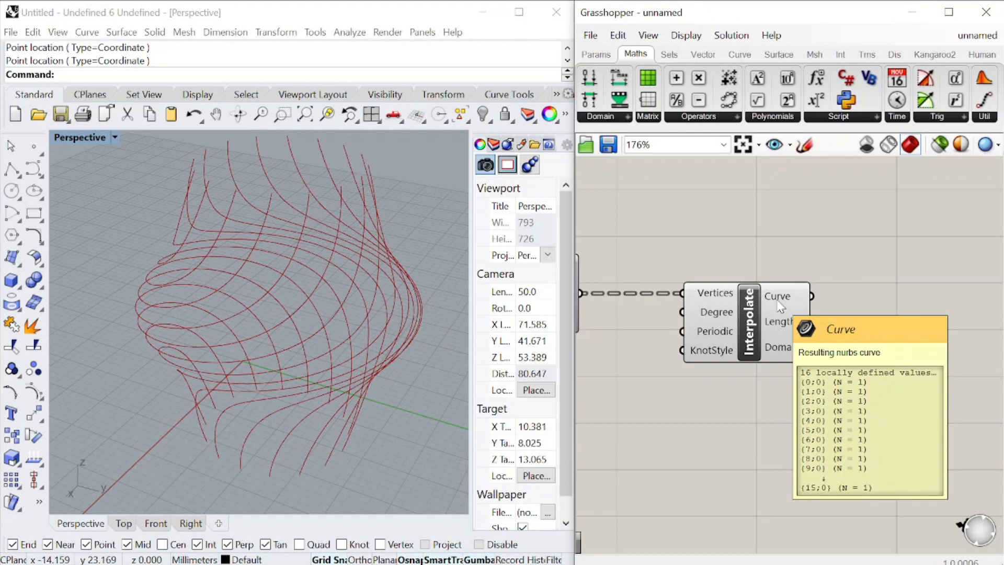
left_click(780, 306)
left_click(862, 318)
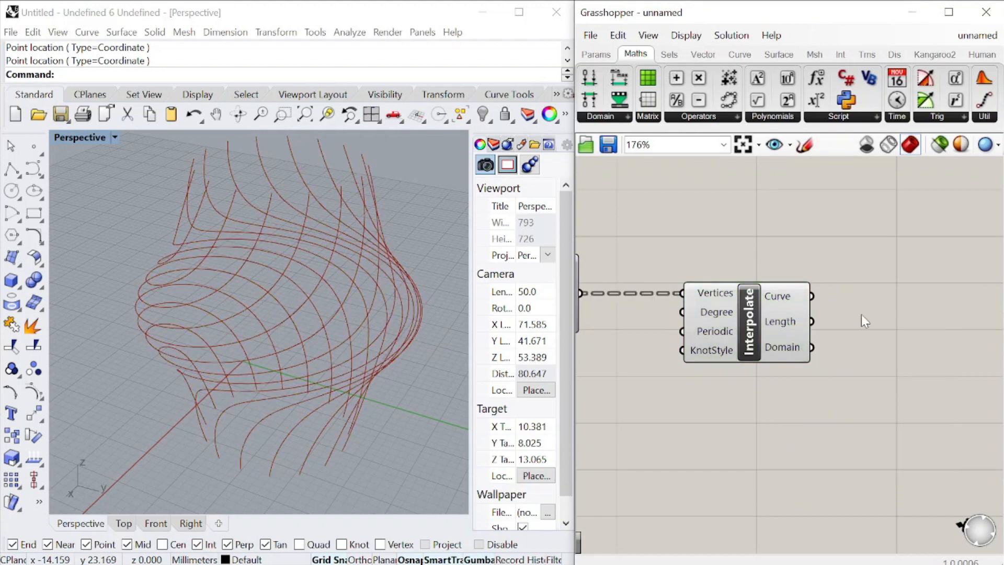
right_click(773, 295)
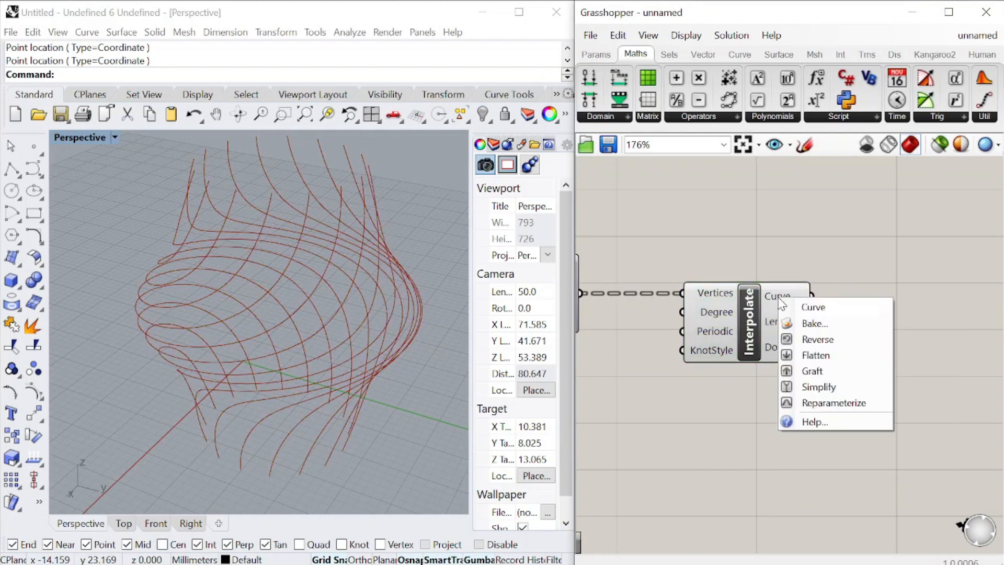
left_click(837, 356)
Add a Dispatch component beside Interpolate and connect Interpolate's Curve output to its List input
scroll(774, 322, "down", 3)
scroll(833, 332, "up", 3)
double_click(835, 330)
type("d")
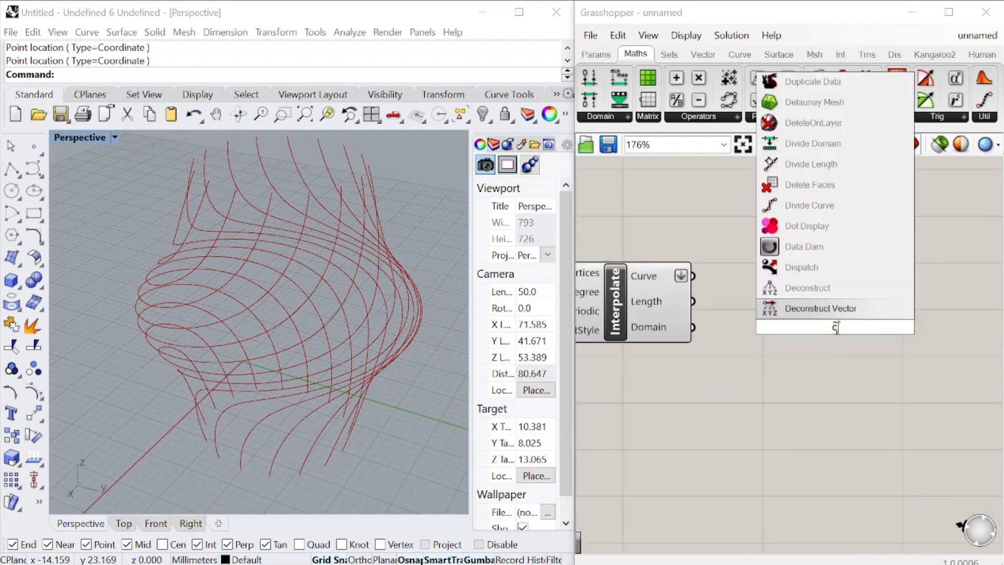
type("ispatch")
left_click(807, 309)
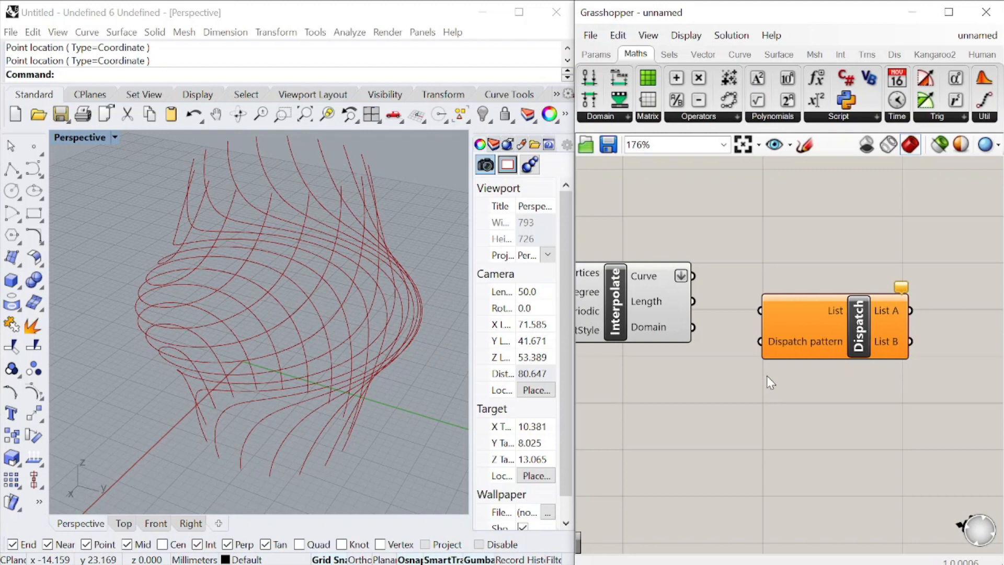
left_click_drag(758, 319, 833, 322)
scroll(743, 290, "down", 3)
scroll(841, 304, "up", 2)
left_click(801, 392)
Turn on the preview of the Line component that defines the vase's vertical axis
scroll(851, 355, "down", 8)
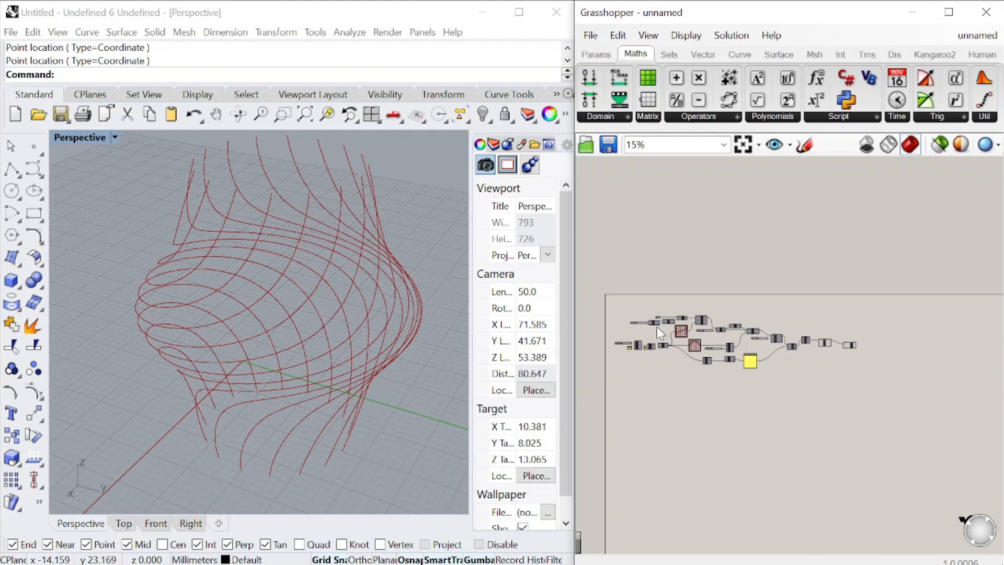
scroll(657, 326, "up", 7)
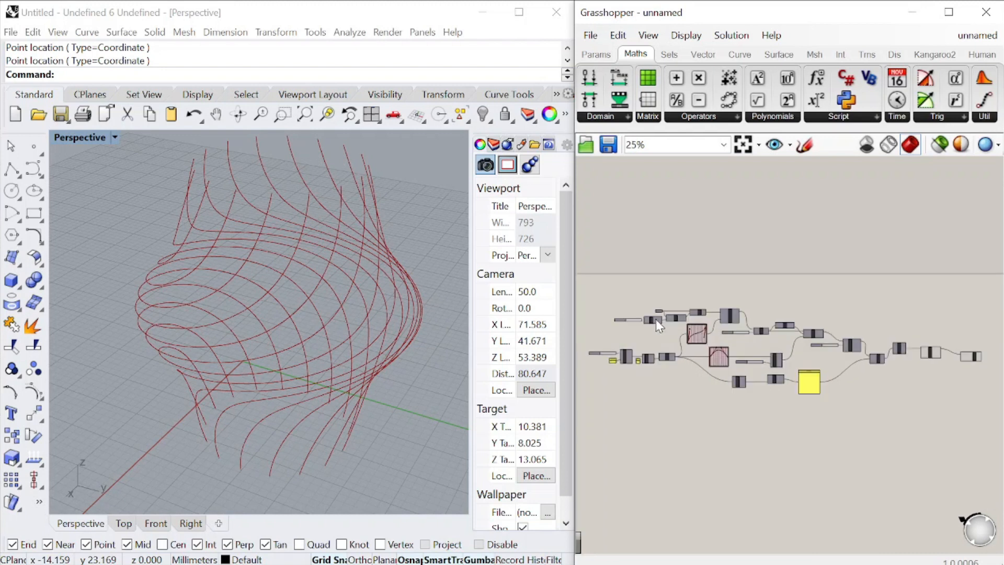
right_click_drag(779, 291, 789, 283)
scroll(757, 307, "up", 1)
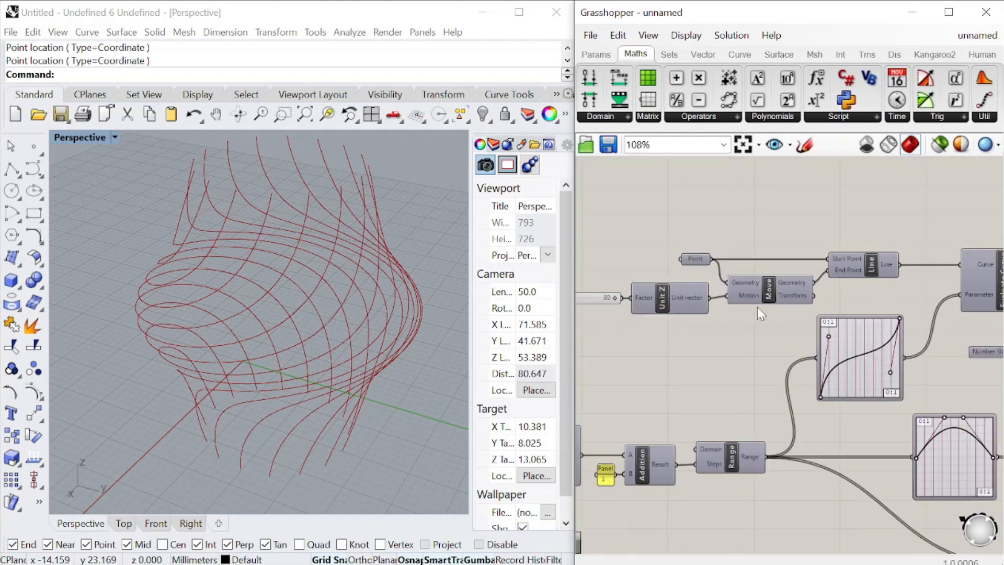
right_click_drag(859, 274, 748, 266)
middle_click(761, 227)
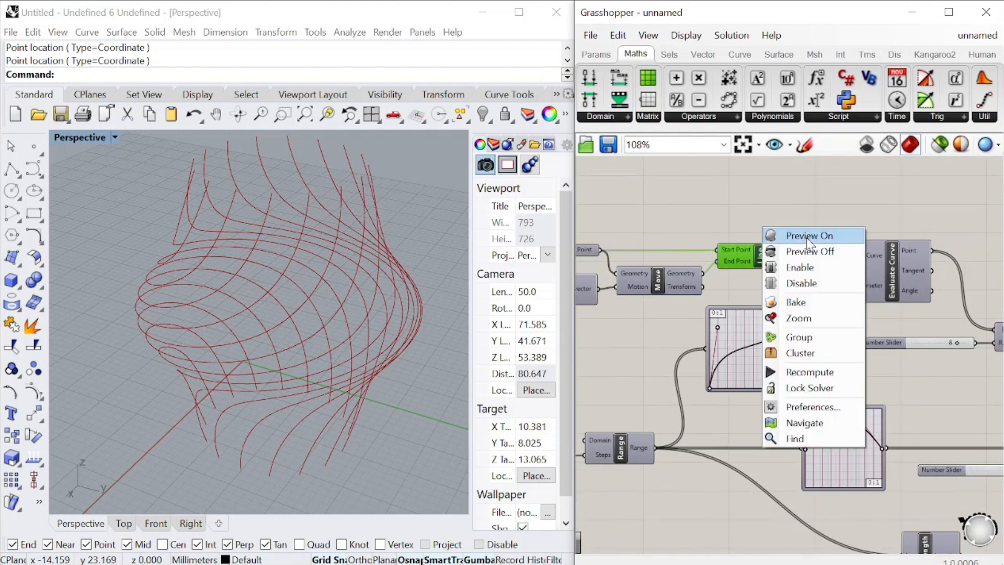
left_click(806, 238)
scroll(804, 251, "down", 3)
scroll(685, 245, "up", 3)
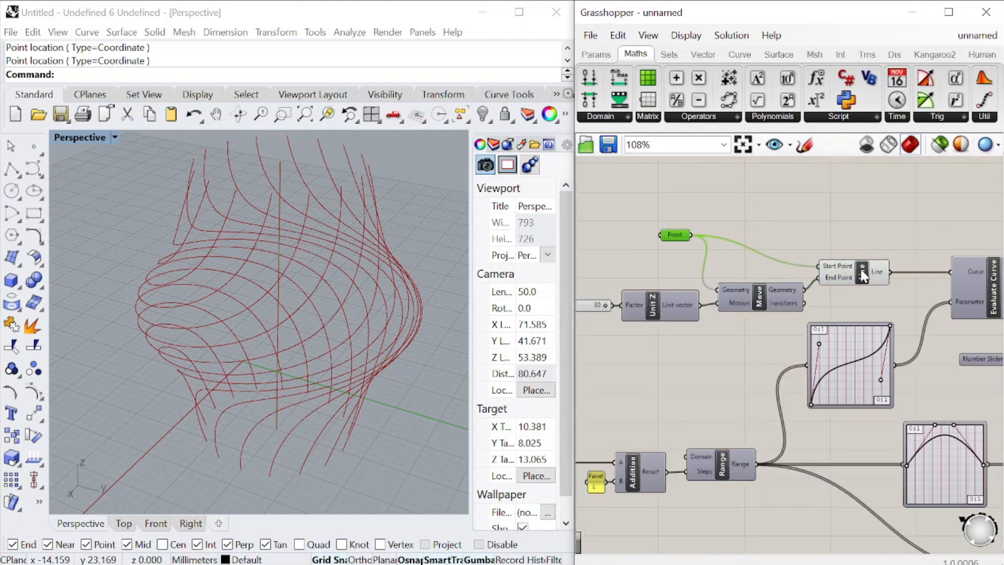
Add a Tween Curve component above Evaluate Curve and connect the Line output to its Curve A input
scroll(862, 240, "down", 2)
scroll(904, 225, "up", 4)
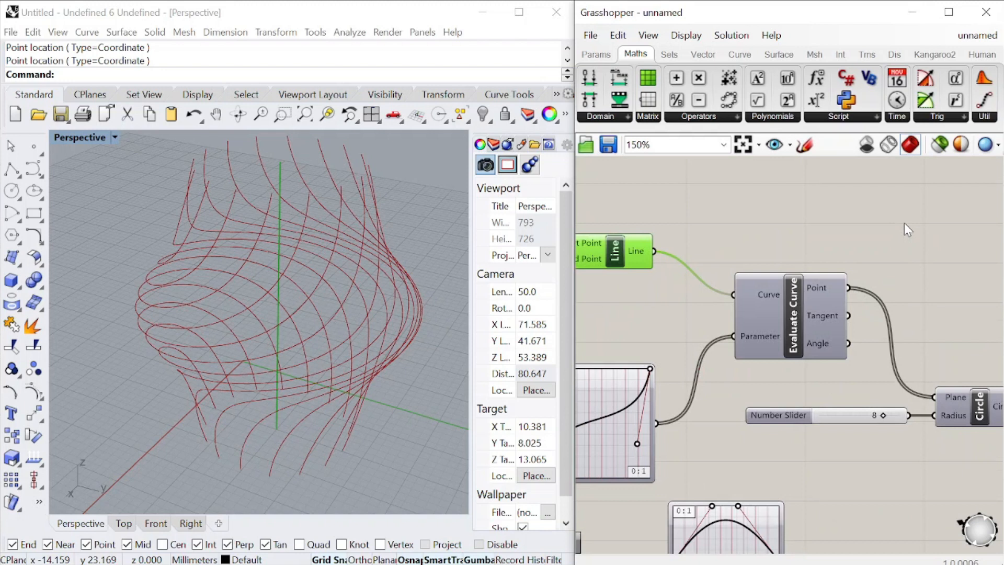
double_click(904, 223)
type("twee")
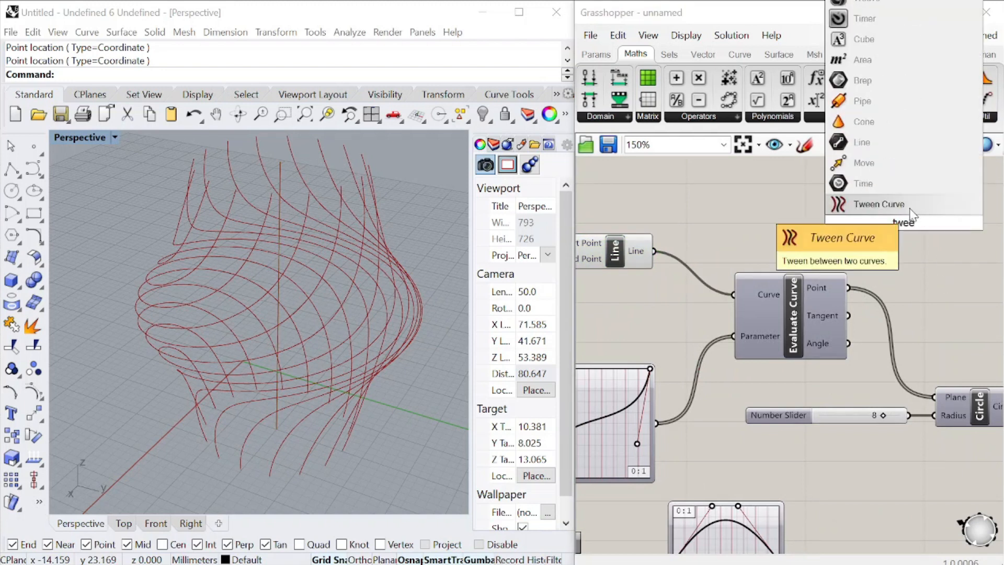
left_click(910, 208)
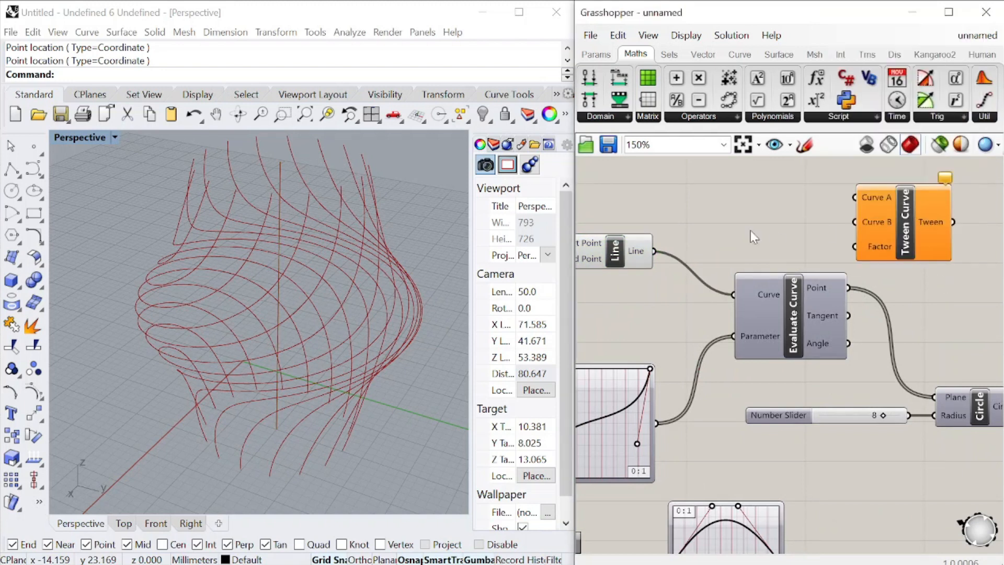
scroll(731, 230, "down", 8)
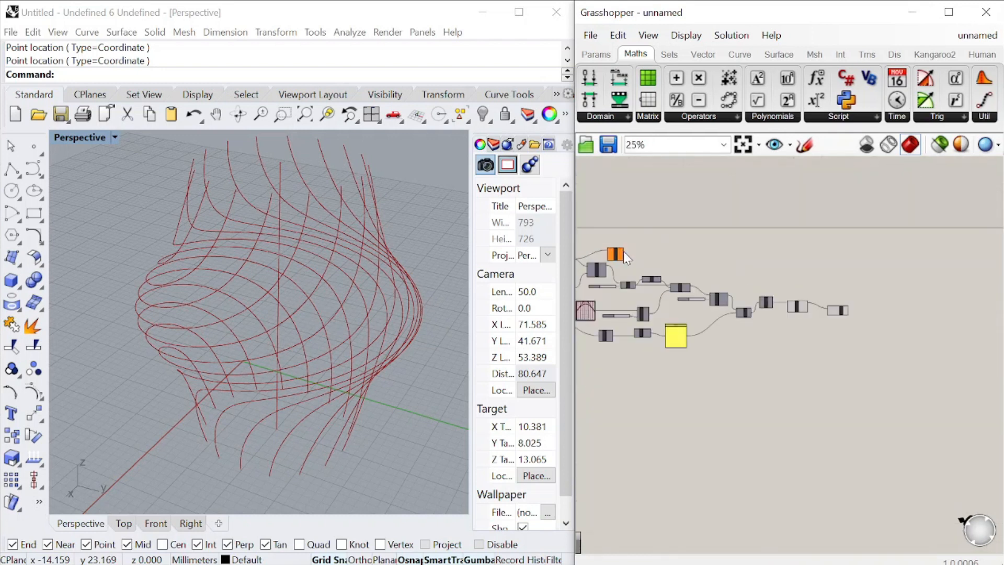
Move the Tween Curve component to the end of the definition, beside Dispatch
scroll(868, 297, "up", 6)
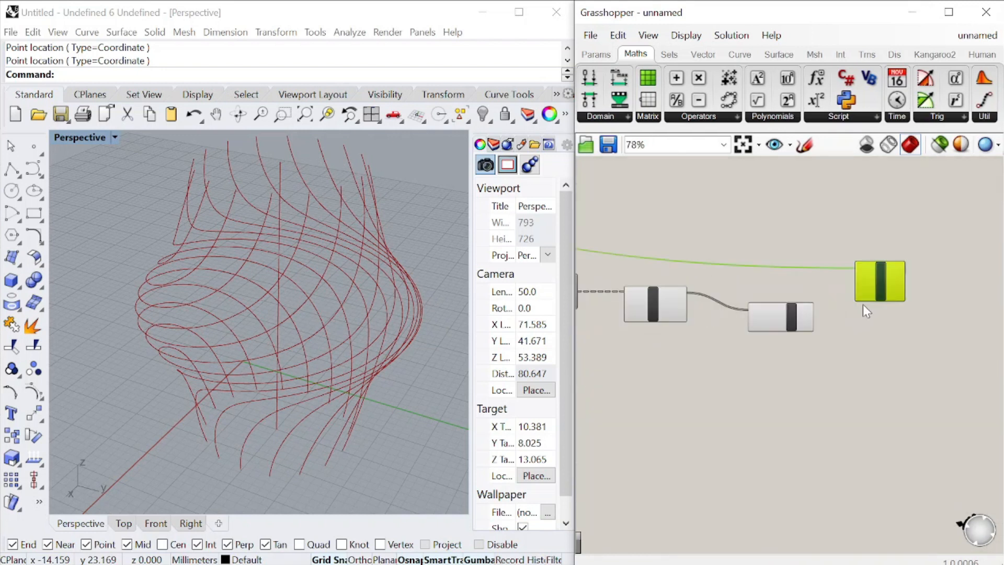
scroll(688, 298, "up", 2)
scroll(690, 299, "down", 2)
scroll(684, 294, "up", 2)
scroll(832, 297, "up", 1)
scroll(837, 294, "down", 5)
scroll(940, 279, "up", 4)
left_click_drag(938, 270, 911, 265)
scroll(911, 266, "down", 2)
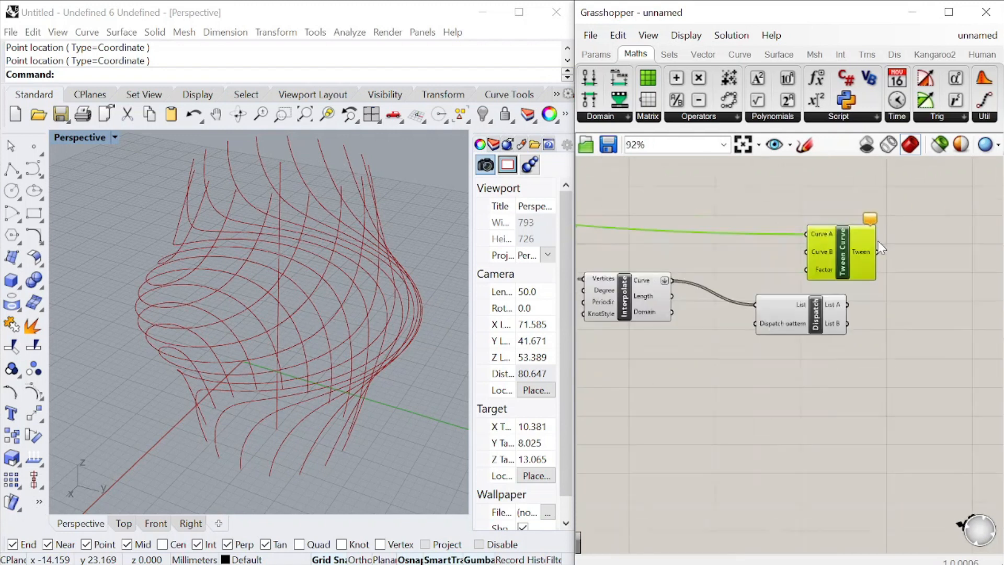
scroll(877, 240, "up", 1)
Connect Interpolate's Curve output directly to Tween Curve's Curve B input, place Dispatch below it and inspect the tweened curves
left_click_drag(695, 278, 877, 239)
scroll(728, 315, "down", 3)
scroll(729, 315, "up", 3)
left_click(822, 363)
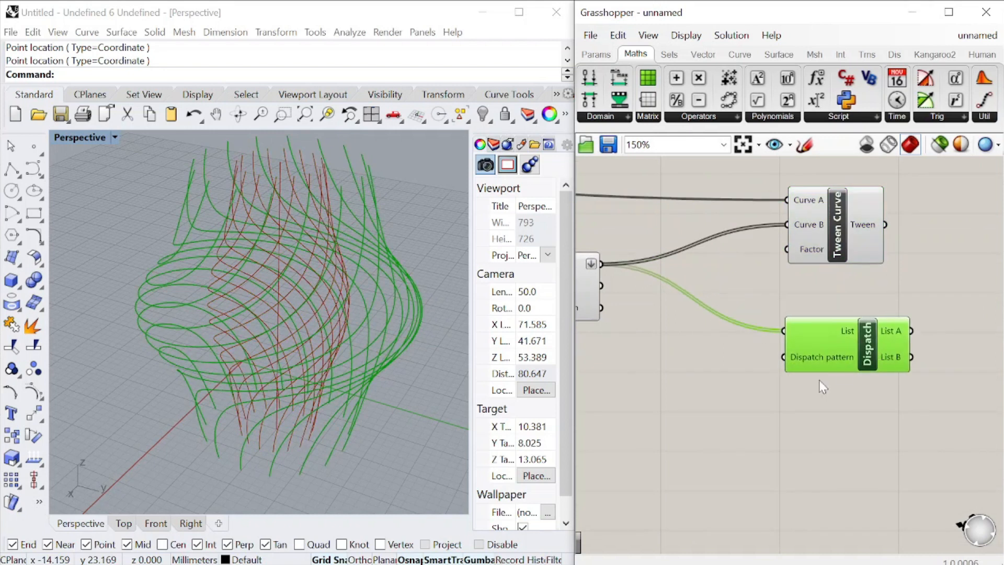
scroll(836, 284, "down", 3)
scroll(836, 284, "up", 3)
left_click(862, 284)
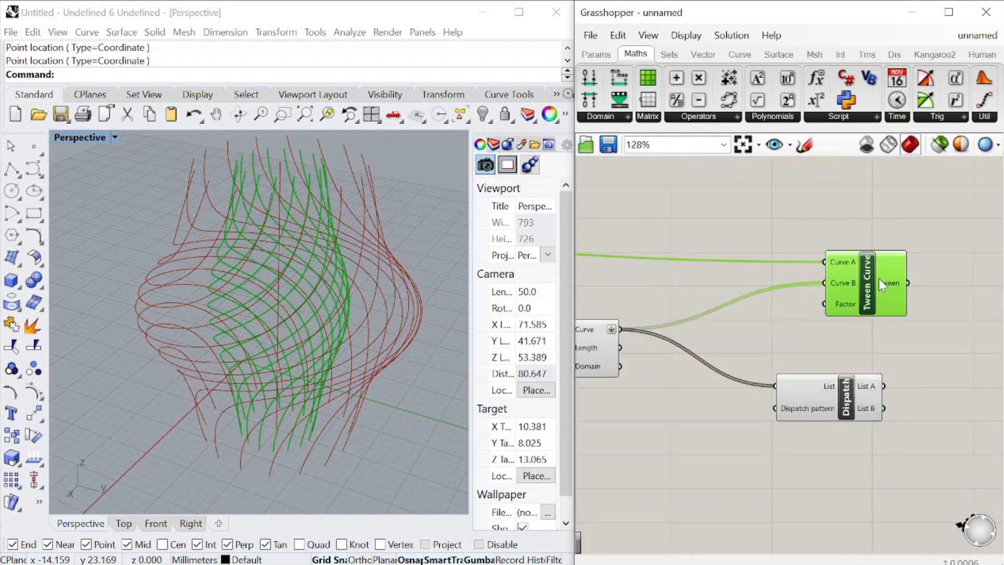
Replace the Curve B input of Tween Curve with Dispatch's List A output, placing Dispatch between Interpolate and Tween Curve
left_click_drag(884, 387, 847, 340)
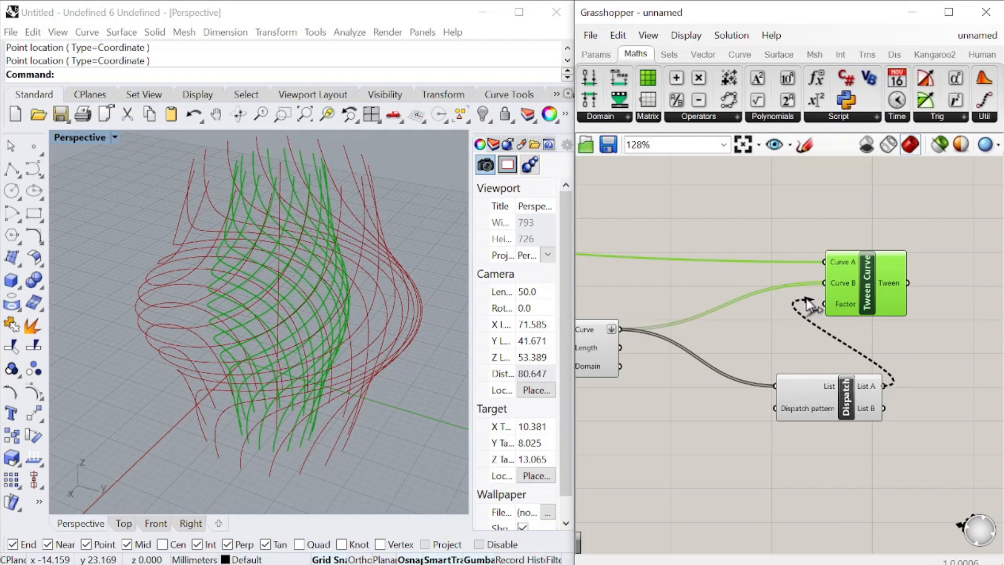
left_click_drag(857, 295, 881, 288)
left_click_drag(848, 409, 784, 303)
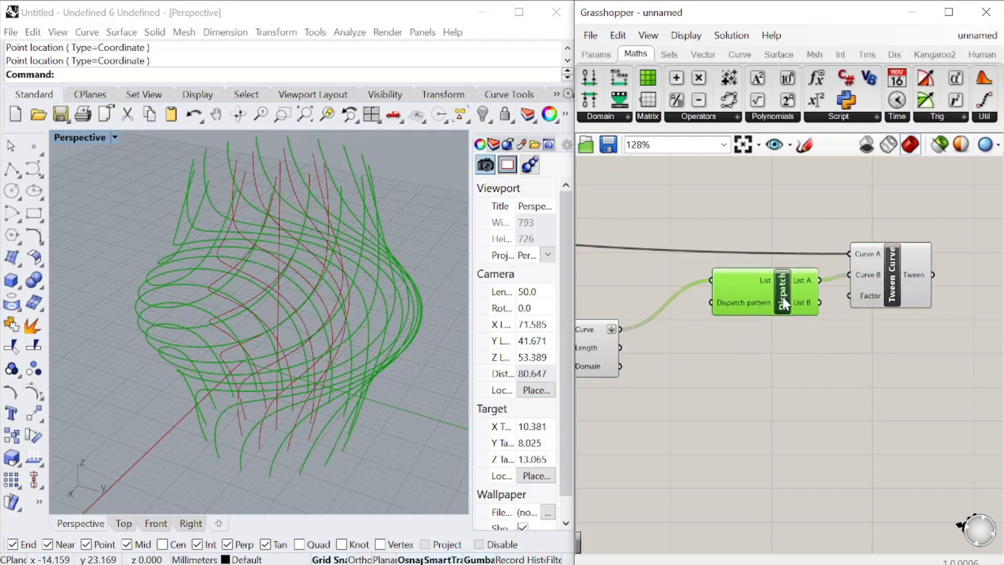
left_click_drag(877, 281, 923, 230)
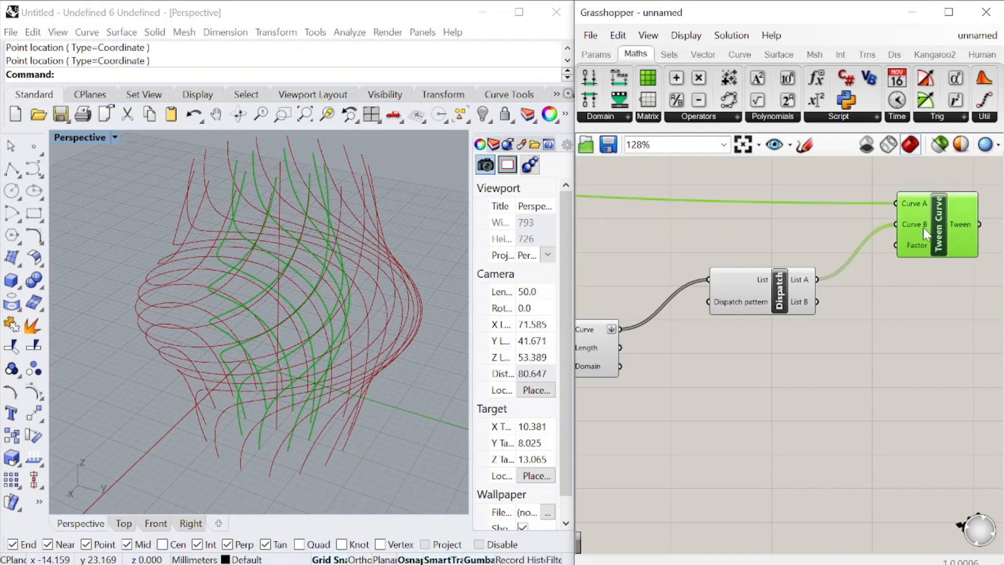
Add a number slider ranging from 0 to 1.0 and connect it to Tween Curve's Factor input
double_click(820, 229)
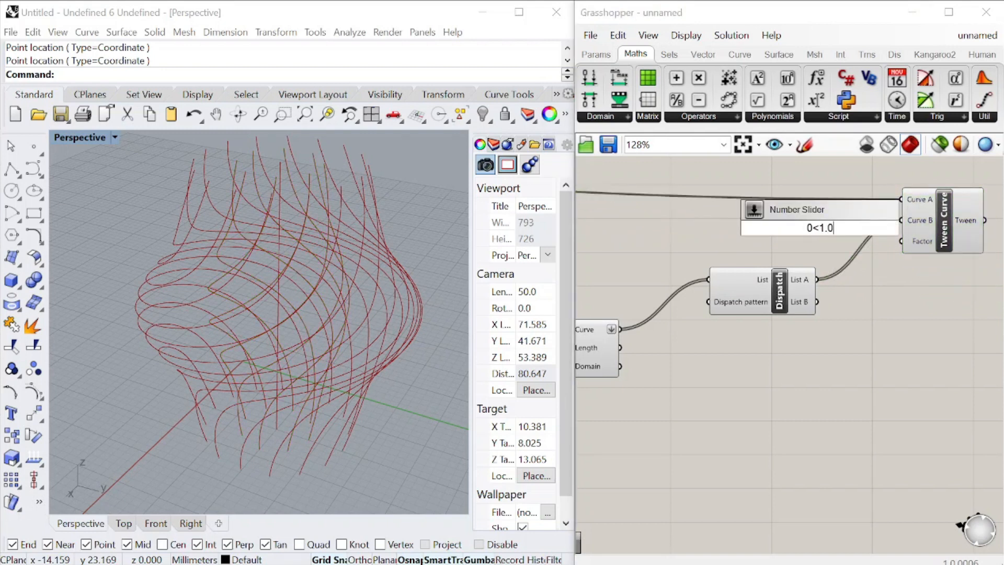
type("0<1.0")
key("Return")
scroll(909, 218, "up", 3)
left_click_drag(888, 248, 891, 254)
scroll(890, 252, "down", 4)
scroll(796, 247, "up", 5)
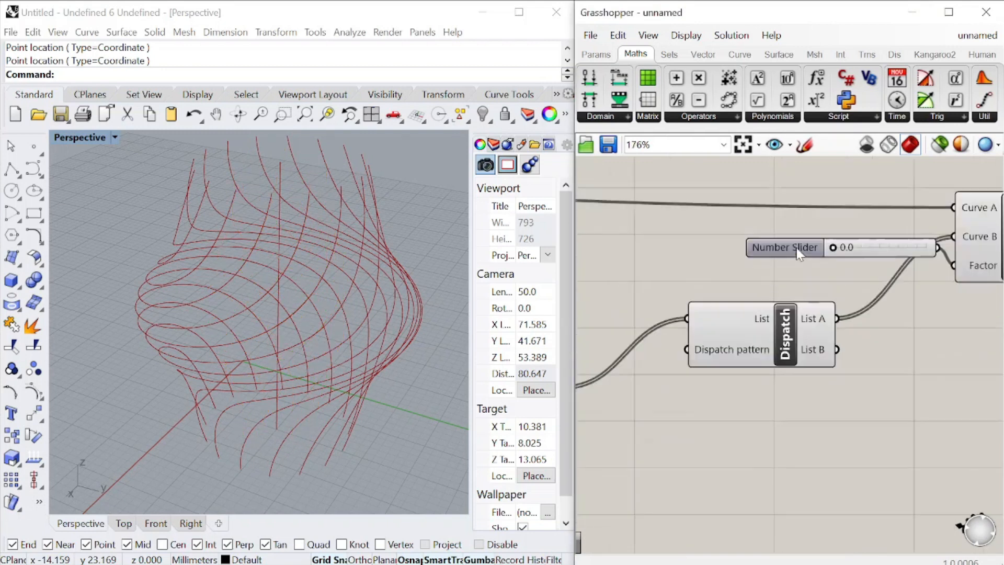
Replace Tween Curve's Factor slider with a number slider ranging from 0.5 to 1.0 and set it to 1.0
left_click_drag(797, 247, 702, 233)
left_click_drag(800, 233, 840, 253)
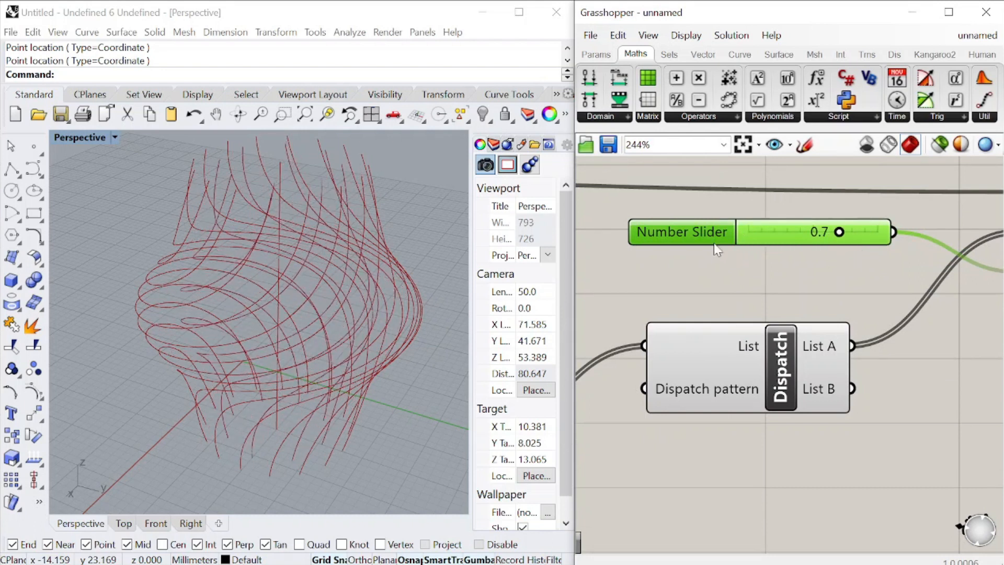
scroll(713, 243, "down", 2)
double_click(688, 313)
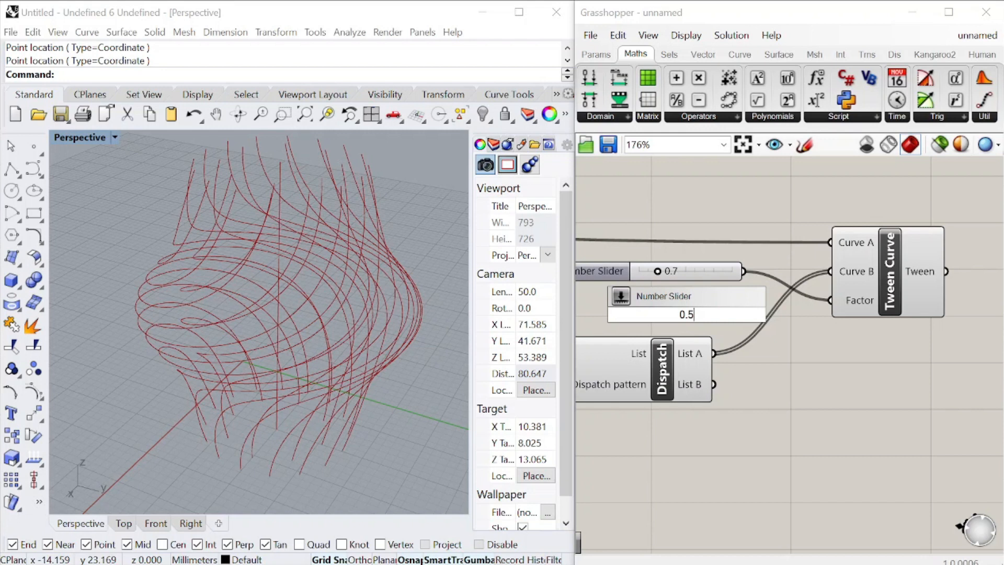
type("0.5<1")
key("Return")
left_click(601, 271)
key("Delete")
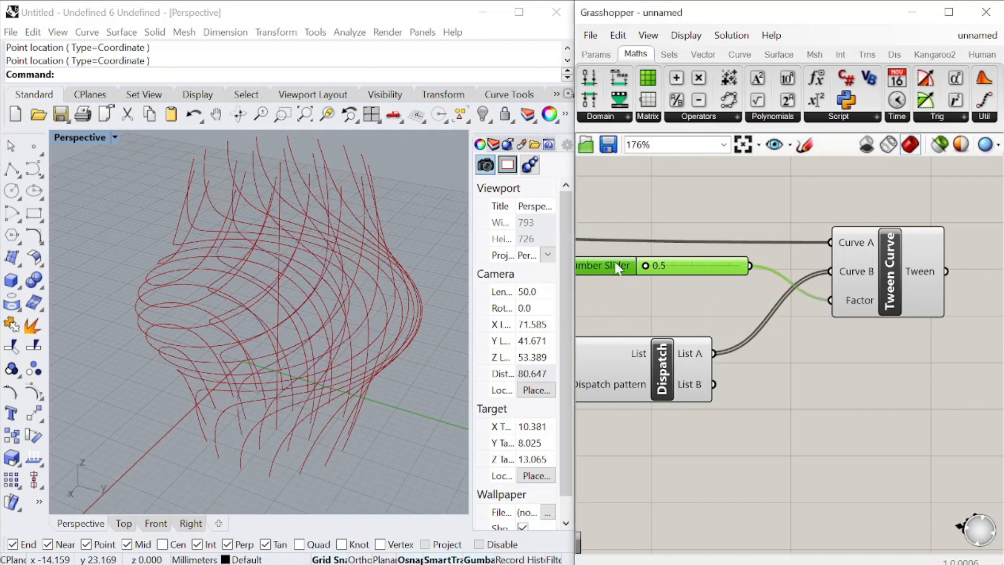
left_click_drag(648, 267, 736, 277)
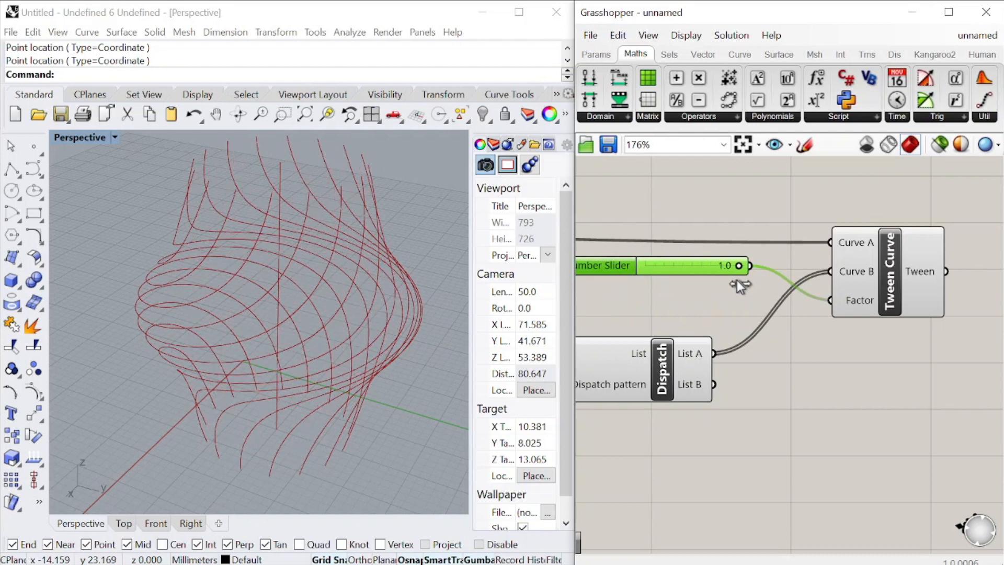
Duplicate the Tween Curve component with its Factor slider and arrange the two sets one above the other, clear of Dispatch
scroll(782, 286, "down", 4)
scroll(782, 286, "up", 3)
left_click_drag(916, 310, 727, 218)
left_click_drag(891, 269, 892, 343, "alt")
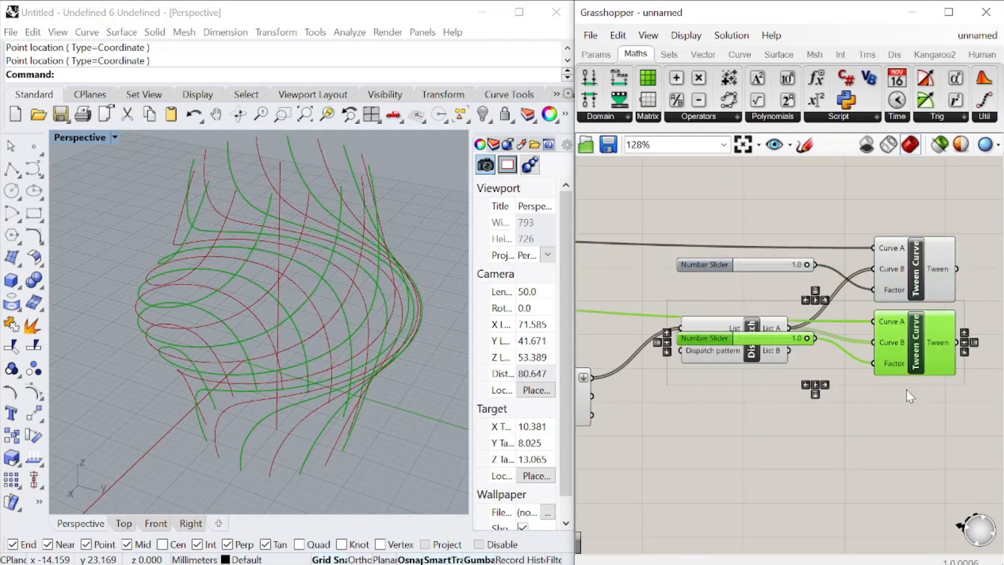
left_click_drag(912, 189, 748, 269)
left_click_drag(895, 269, 899, 194)
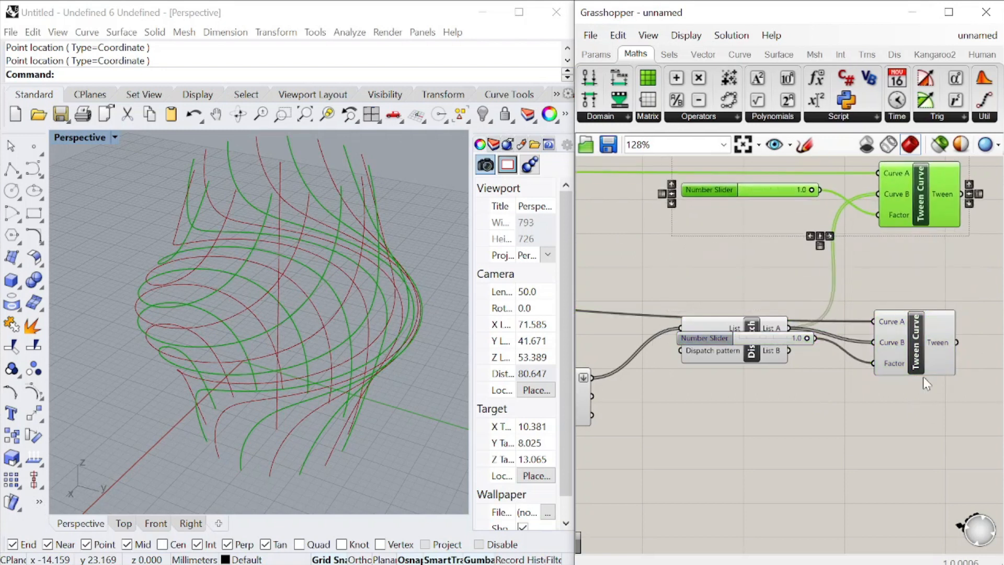
left_click_drag(909, 347, 919, 276)
left_click_drag(705, 335, 678, 280)
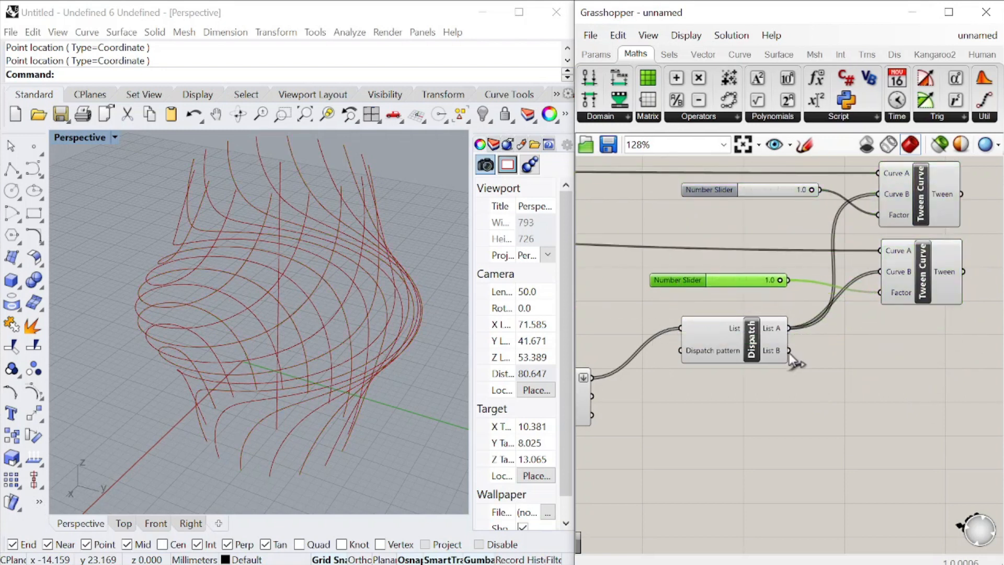
Connect Dispatch's List B output to the lower Tween Curve's Curve B input in place of List A
scroll(814, 240, "up", 2)
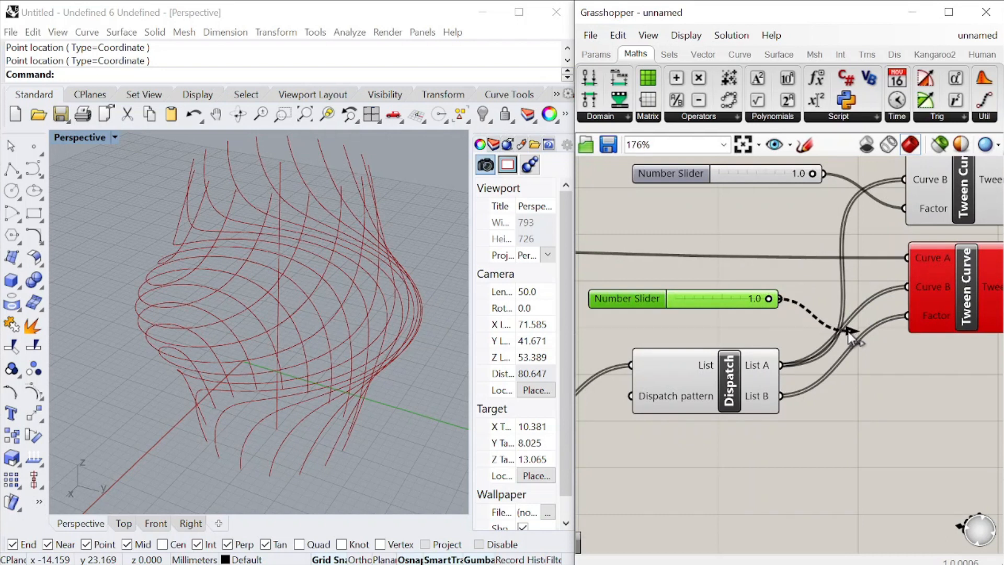
key("ctrl+z")
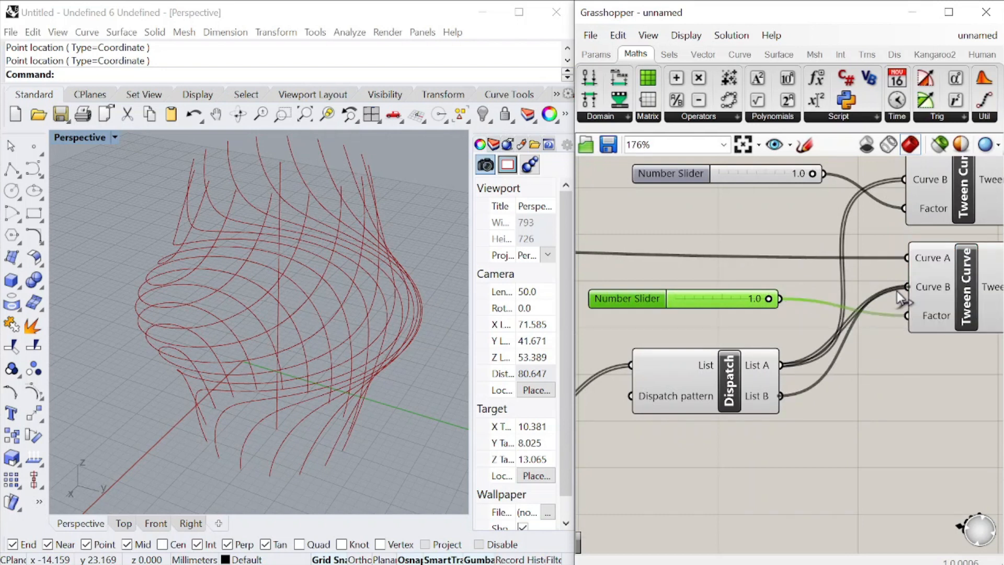
scroll(749, 234, "down", 2)
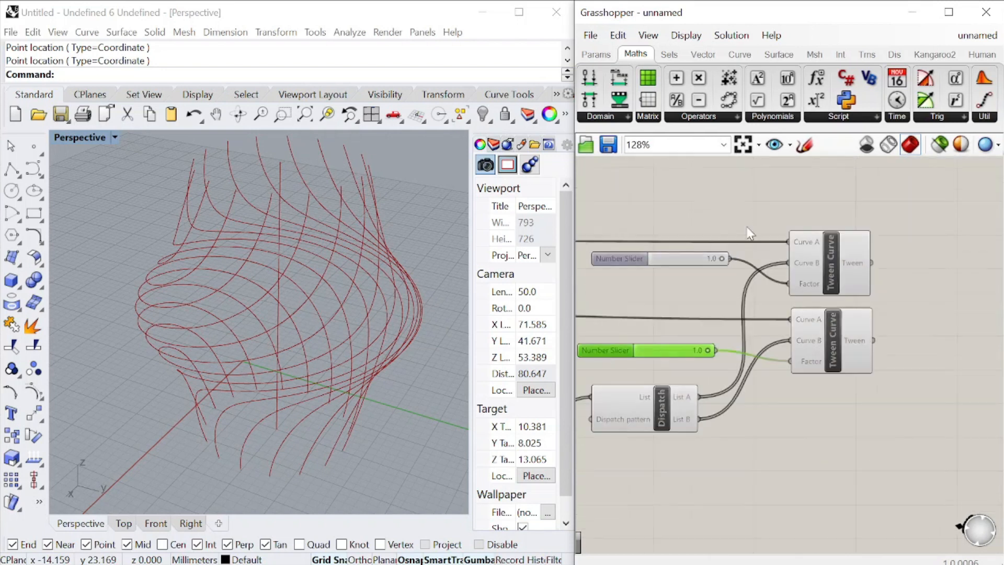
Set the upper Tween Curve's Factor to 0.8 and the lower one's to 0.5, aligning the two sliders
left_click_drag(721, 258, 713, 259)
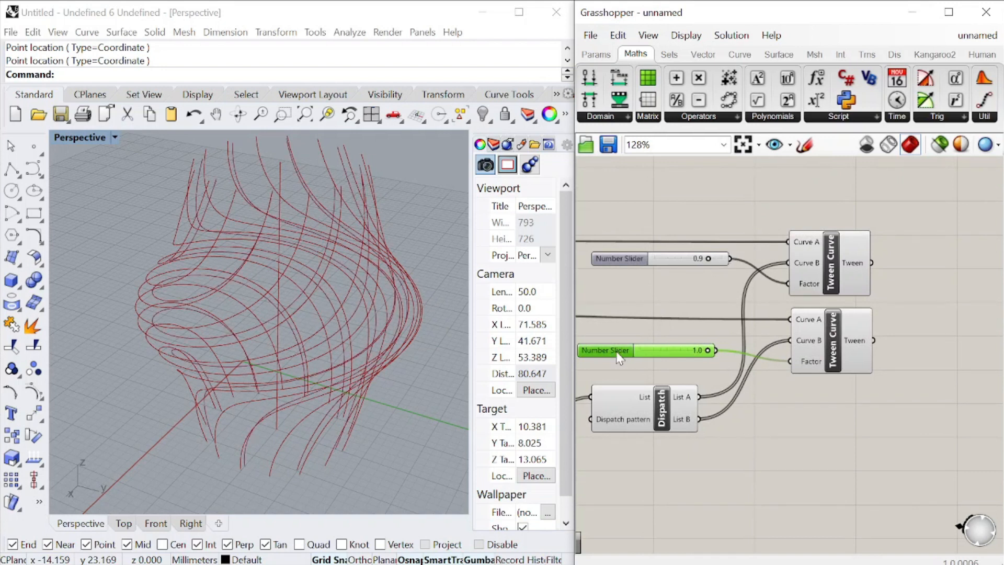
left_click_drag(619, 356, 627, 351)
left_click_drag(707, 259, 694, 259)
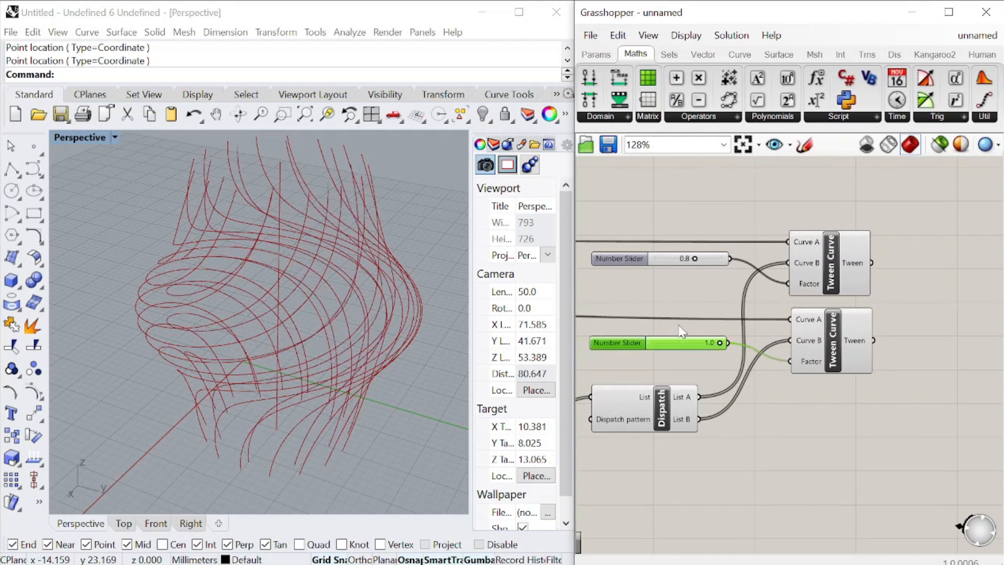
left_click_drag(720, 343, 658, 351)
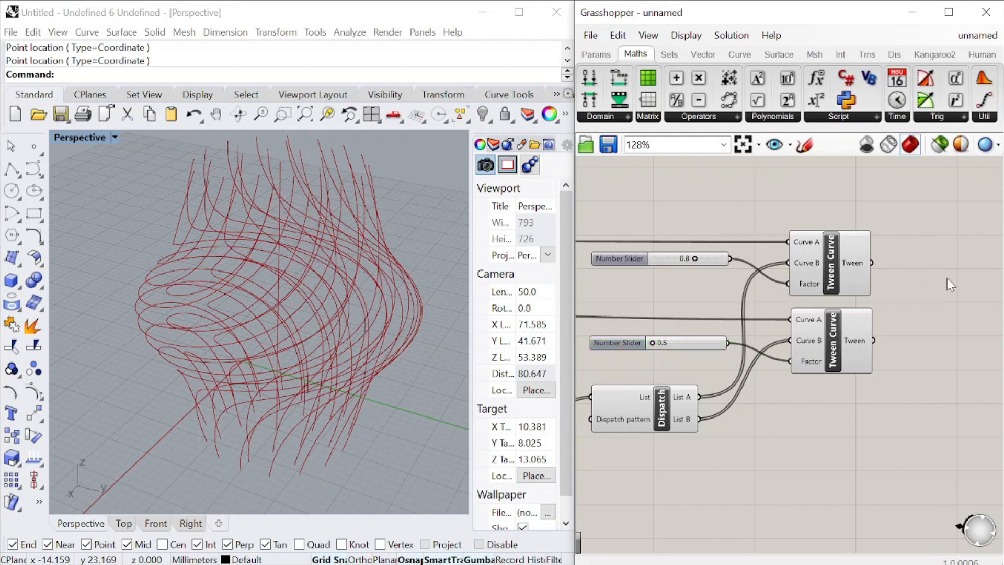
Turn off the preview of Dispatch and the Interpolate component feeding it, leaving the tweened curves displayed
scroll(946, 278, "down", 6)
left_click_drag(893, 343, 765, 200)
middle_click(765, 200)
left_click(813, 224)
left_click(820, 224)
scroll(939, 275, "up", 3)
scroll(939, 275, "up", 5)
Set the lower Tween Curve's Factor slider to 0.7 while viewing the curves from above
right_click_drag(360, 236, 376, 282)
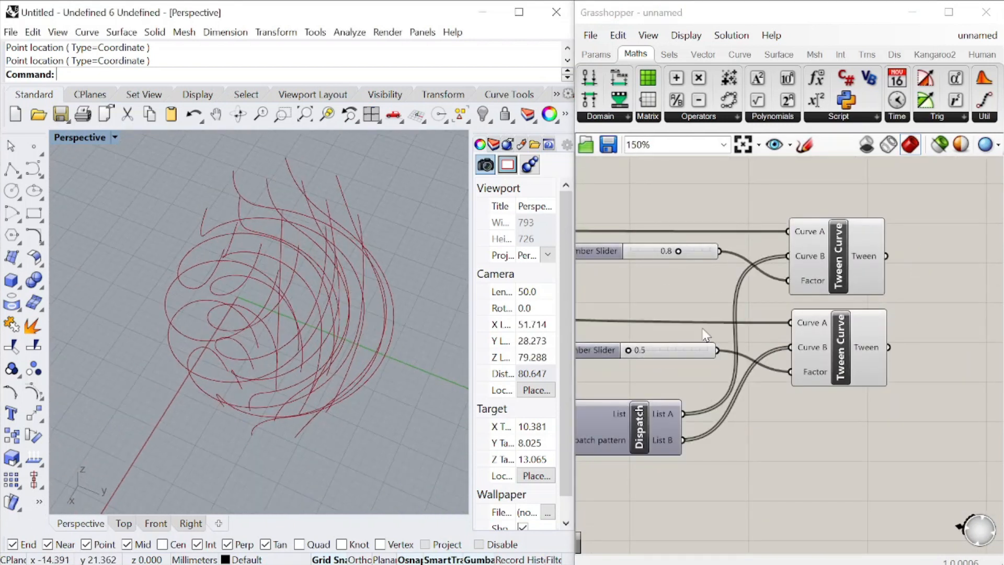
scroll(599, 368, "up", 2)
left_click_drag(643, 342, 690, 351)
Add a Weave component and connect the upper Tween output to Stream 0 and the lower one to Stream 1
right_click_drag(967, 293, 736, 296)
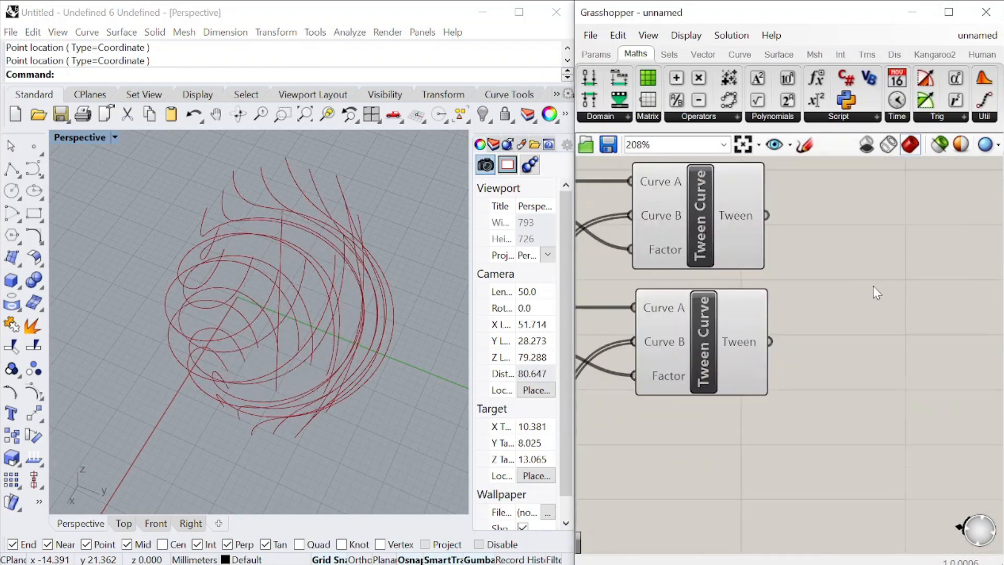
double_click(869, 290)
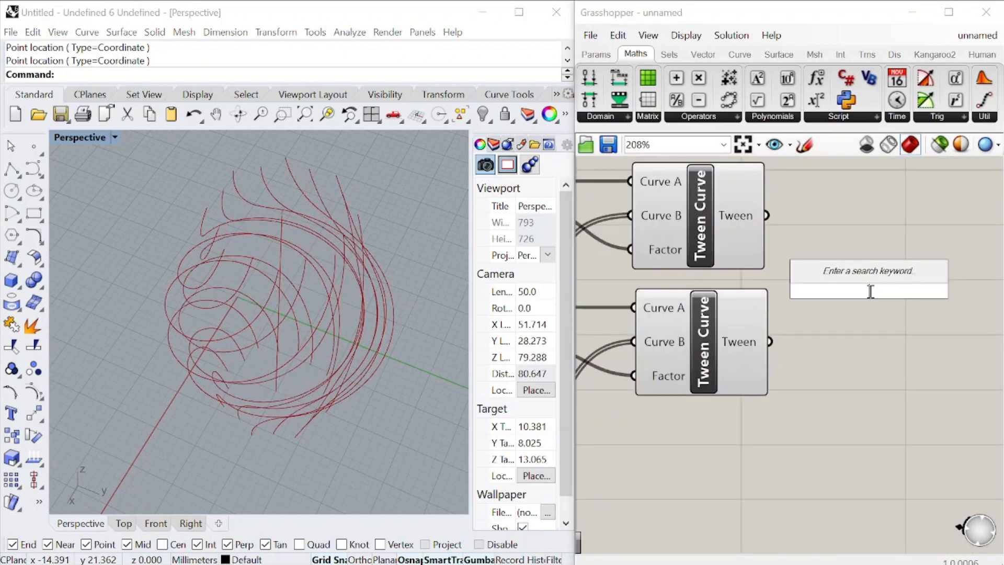
type("weave")
left_click(846, 275)
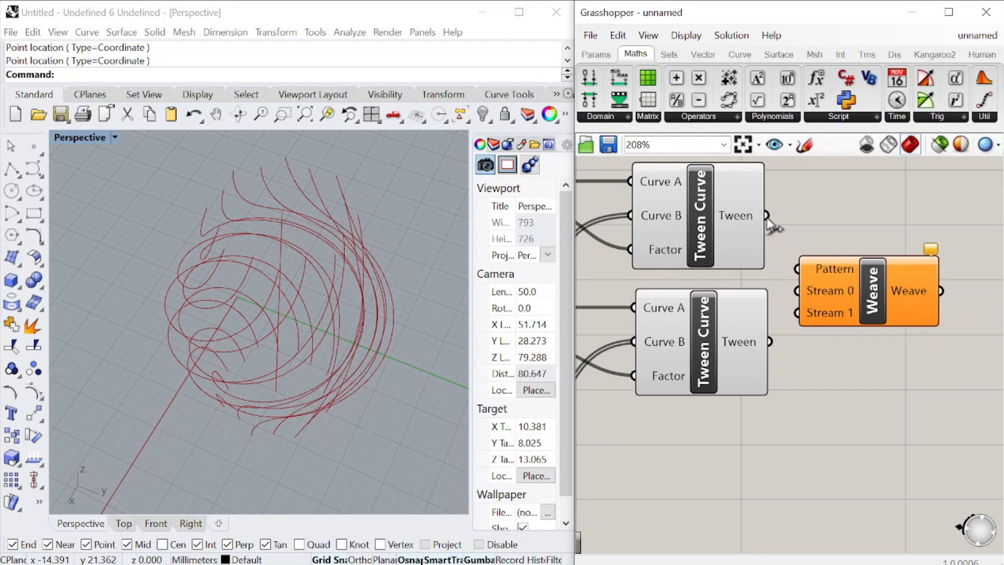
left_click_drag(798, 324, 797, 313)
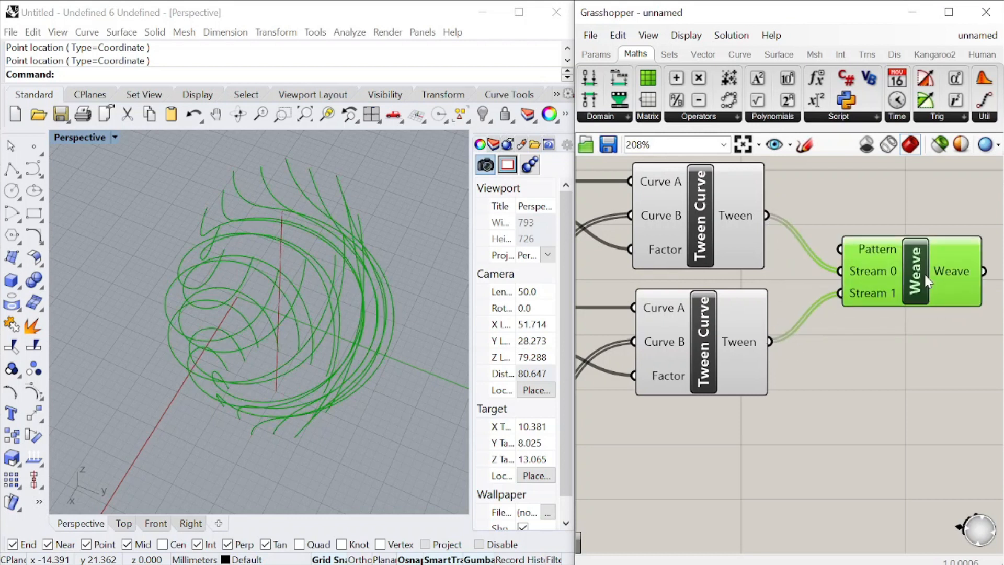
Add a Loft component after Weave and connect the woven curves to its Curves input
scroll(797, 314, "down", 2)
double_click(953, 263)
type("loft")
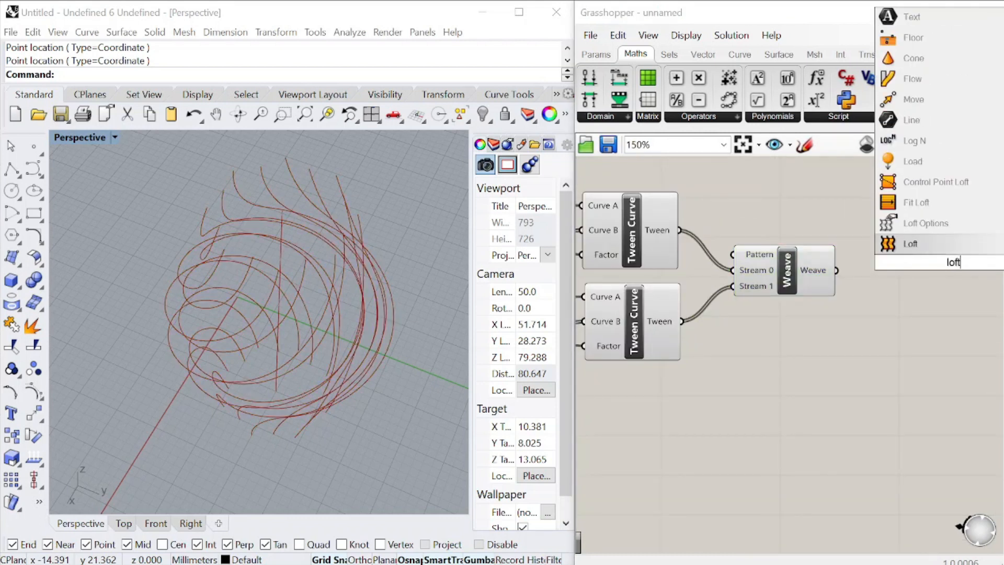
left_click(921, 253)
left_click_drag(911, 256, 910, 256)
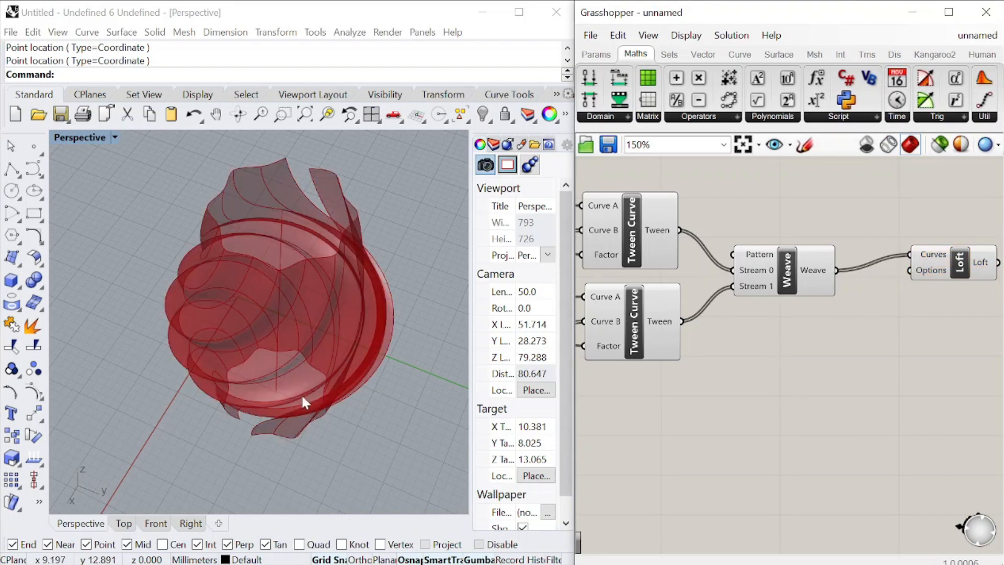
Enable Closed loft in the Loft component's options and commit the change
right_click_drag(304, 403, 341, 352)
right_click_drag(991, 251, 871, 281)
scroll(879, 279, "up", 2)
right_click_drag(256, 317, 88, 304)
scroll(758, 301, "up", 5)
right_click(725, 295)
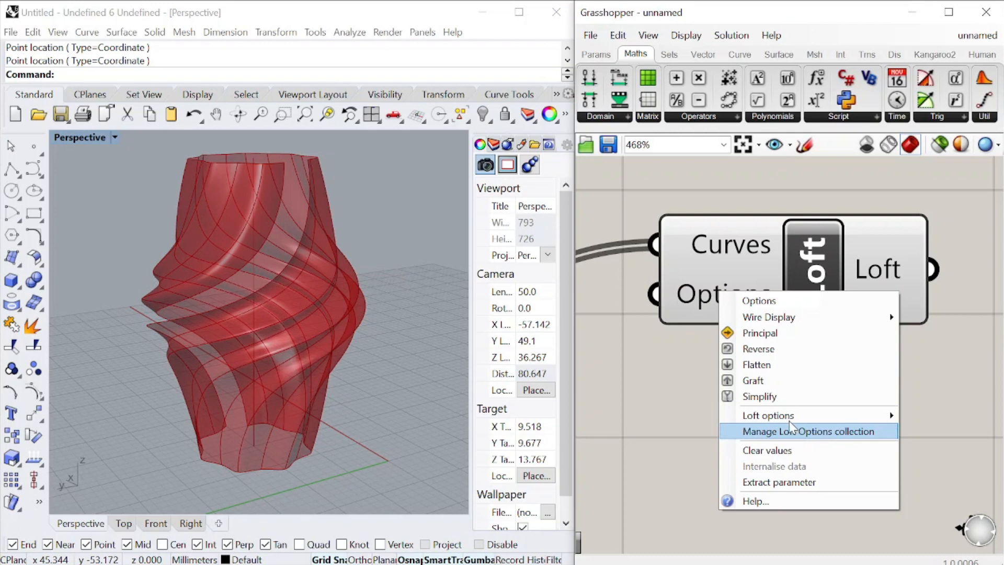
mouse_move(790, 417)
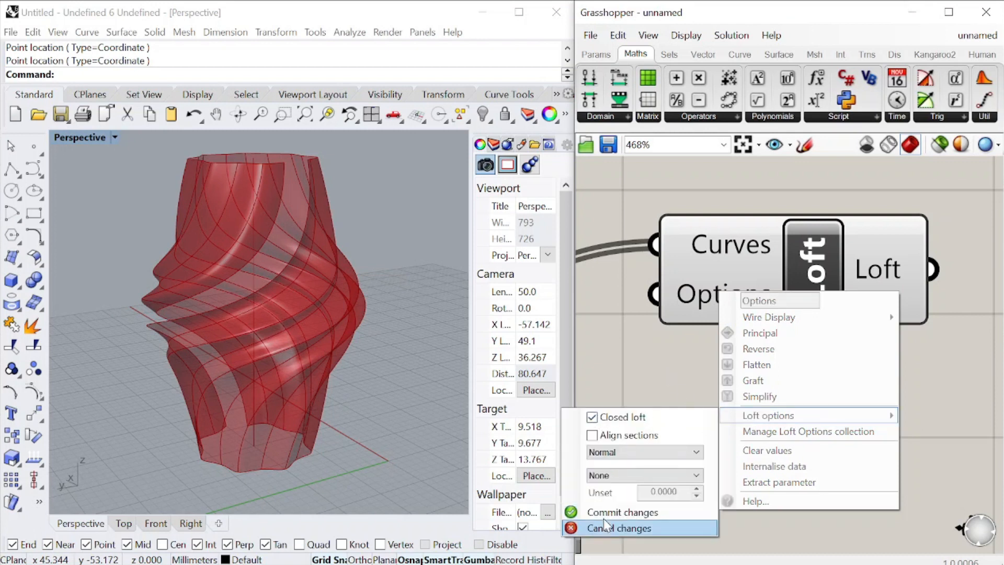
left_click(608, 513)
left_click_drag(737, 291, 883, 310)
Set the upper Tween Curve's Factor to 1.0 and increase the lower one's Factor to reshape the vase's ribs
scroll(882, 310, "down", 12)
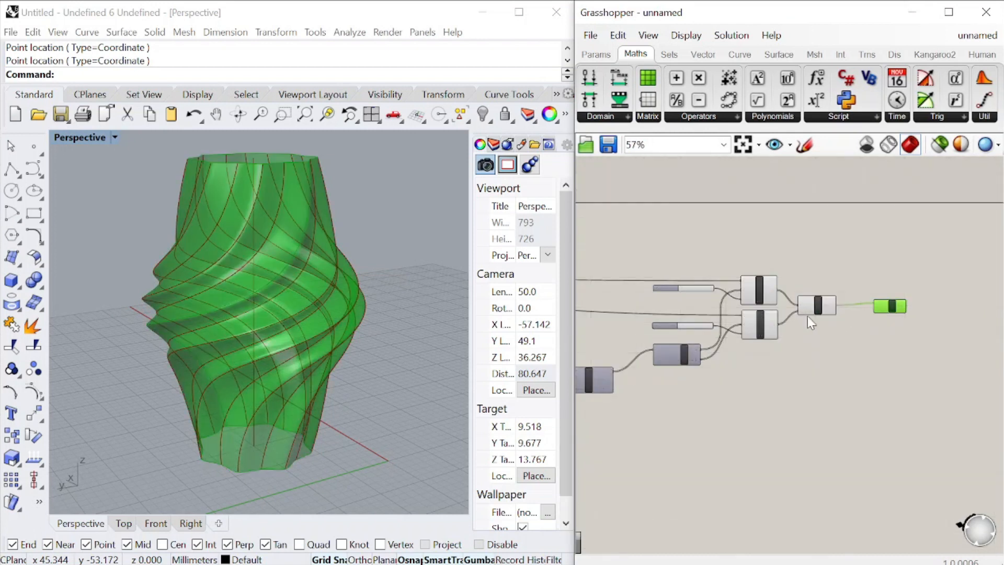
scroll(807, 315, "up", 9)
left_click_drag(716, 212, 768, 213)
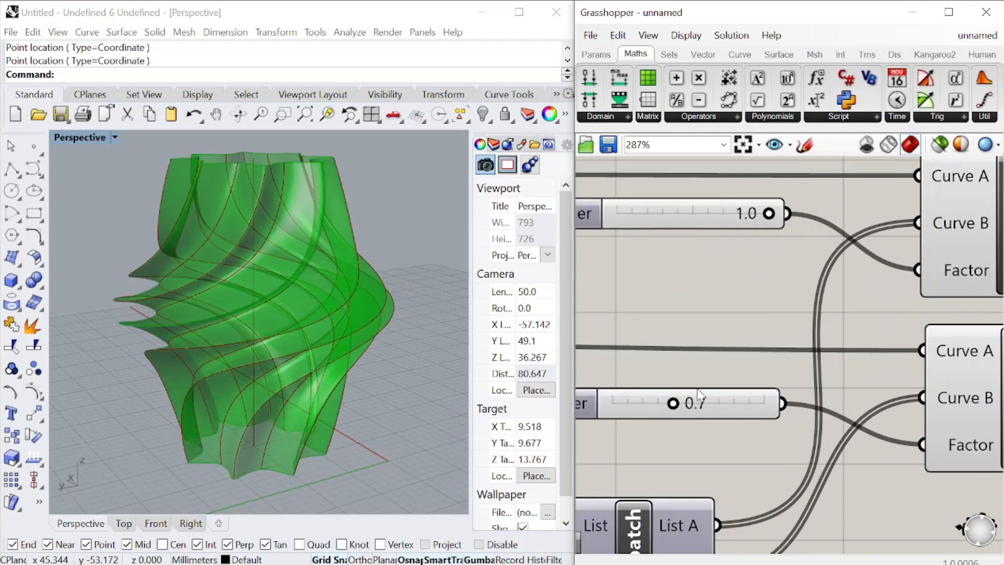
left_click_drag(672, 406, 734, 403)
left_click(717, 322)
mouse_move(381, 334)
right_mouse_down()
mouse_move(358, 343)
mouse_move(355, 300)
mouse_move(364, 333)
right_mouse_up()
Select all components in the definition and turn off their preview
scroll(898, 274, "down", 15)
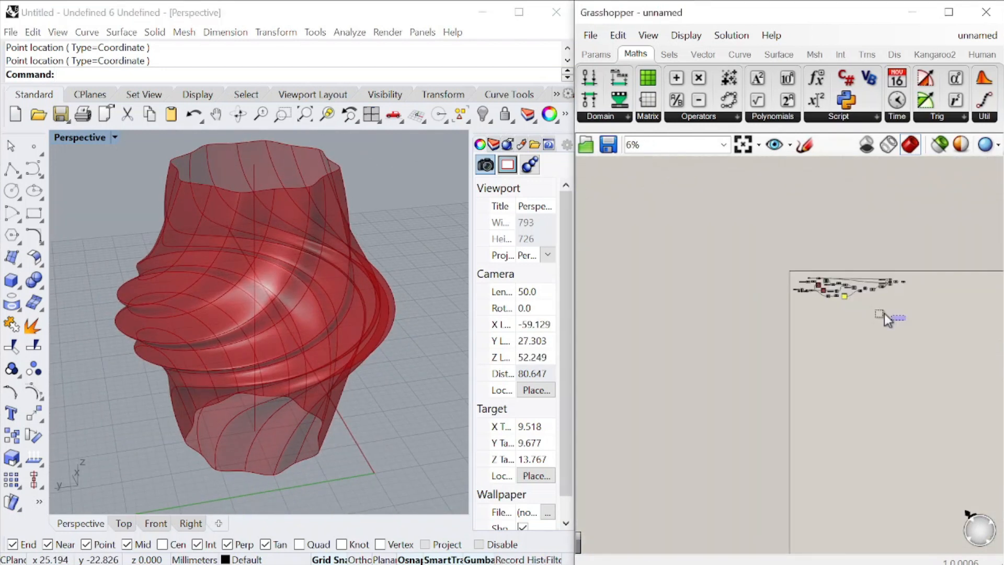
key("ctrl+a")
right_click(889, 245)
left_click(909, 264)
Add a Colour Swatch component and place it below and beyond the Loft component
scroll(862, 276, "up", 15)
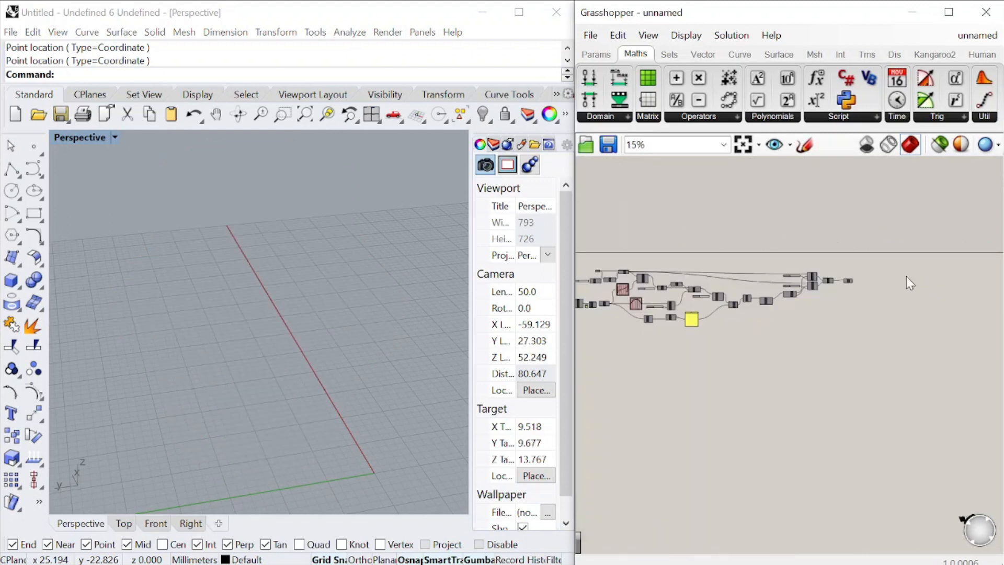
double_click(810, 276)
type("swatch")
key("Return")
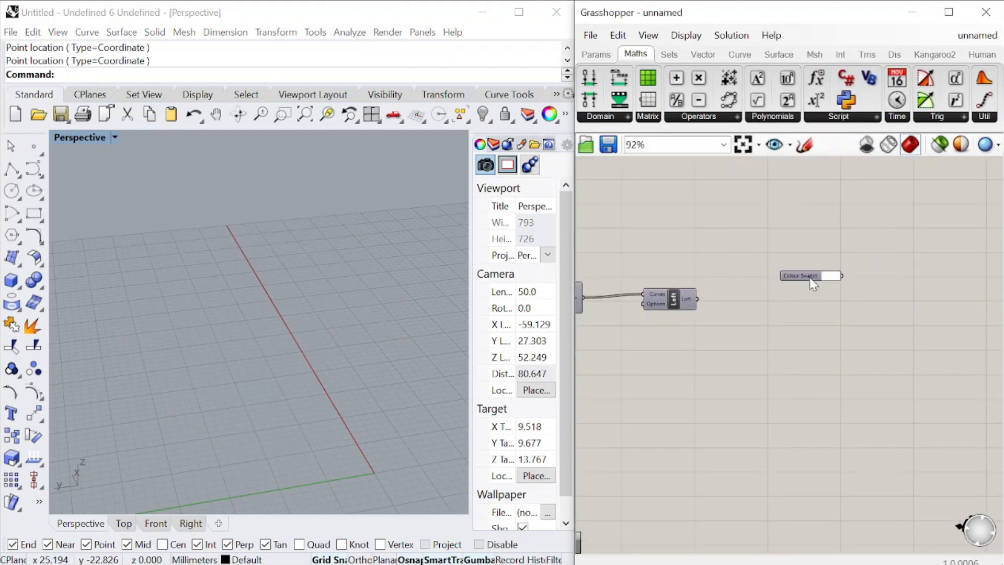
scroll(805, 277, "up", 5)
left_click_drag(808, 278, 640, 408)
Add a Custom Preview component, feeding Colour Swatch into Material and Loft into Geometry, and align it with Loft
double_click(717, 309)
type("previe")
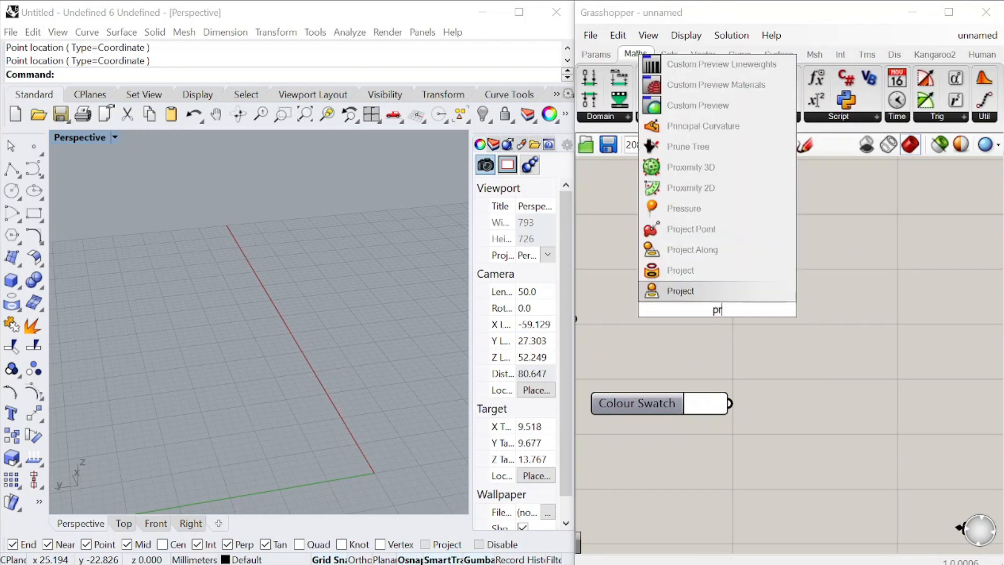
left_click(694, 291)
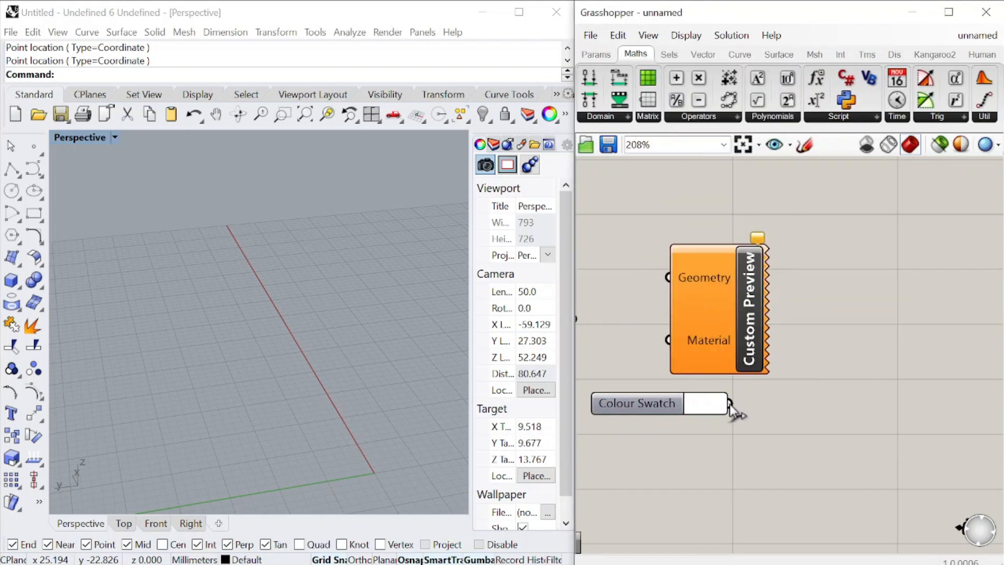
left_click_drag(732, 410, 668, 340)
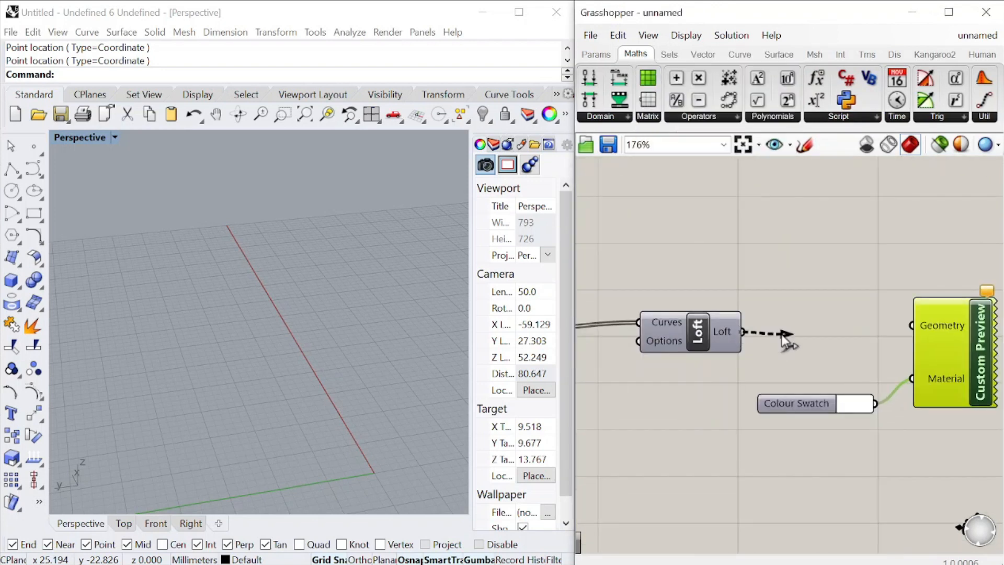
left_click_drag(781, 334, 912, 325)
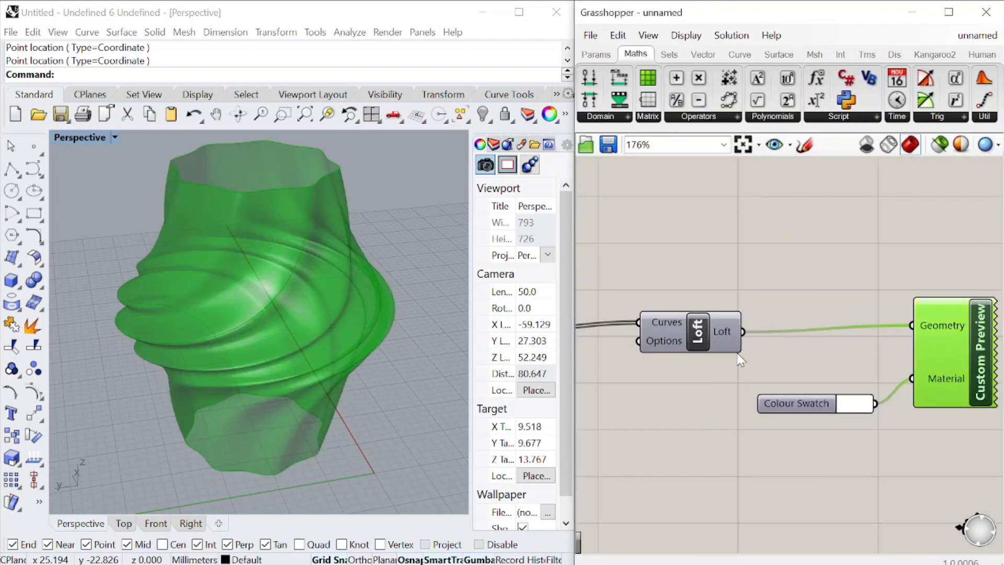
left_click_drag(696, 345, 703, 355)
left_click(970, 387)
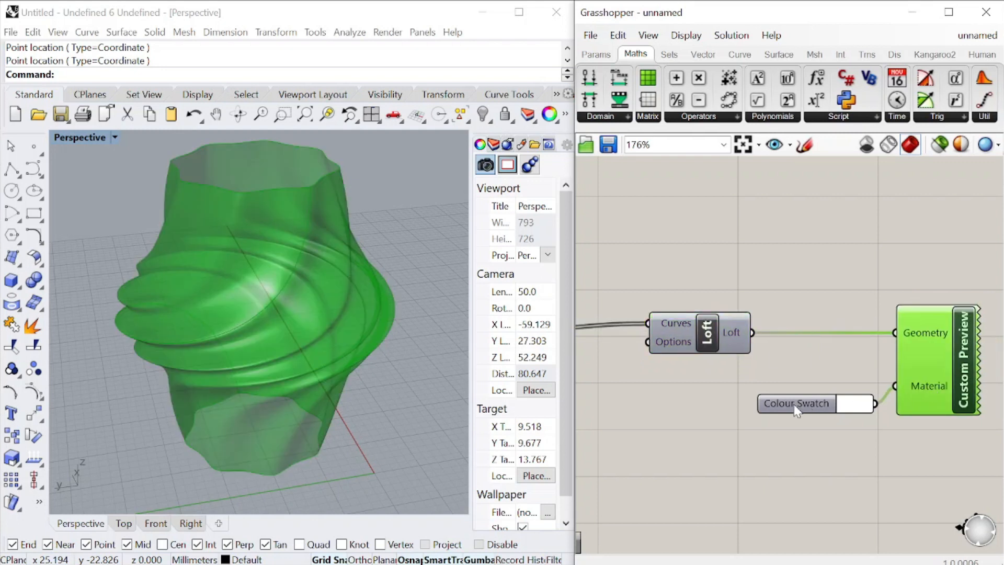
Move the Colour Swatch closer to Loft and change its colour to a pale cream
left_click_drag(794, 404, 762, 400)
left_click(825, 403)
left_click_drag(940, 361, 941, 405)
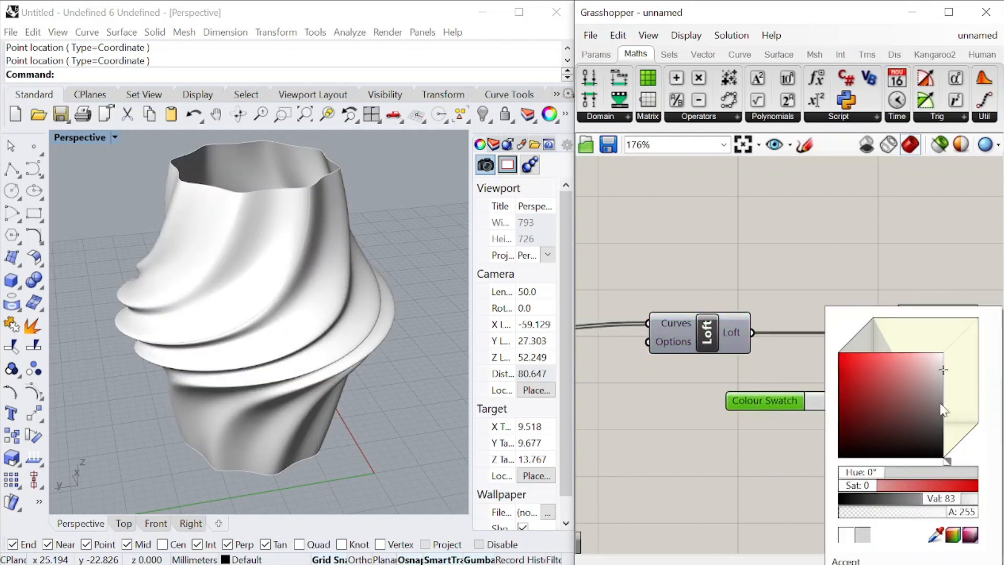
left_click_drag(951, 458, 955, 454)
left_click_drag(942, 366, 925, 363)
left_click(663, 235)
Switch the Perspective viewport to the Rendered display mode and orbit around the vase
right_click_drag(238, 413, 186, 374)
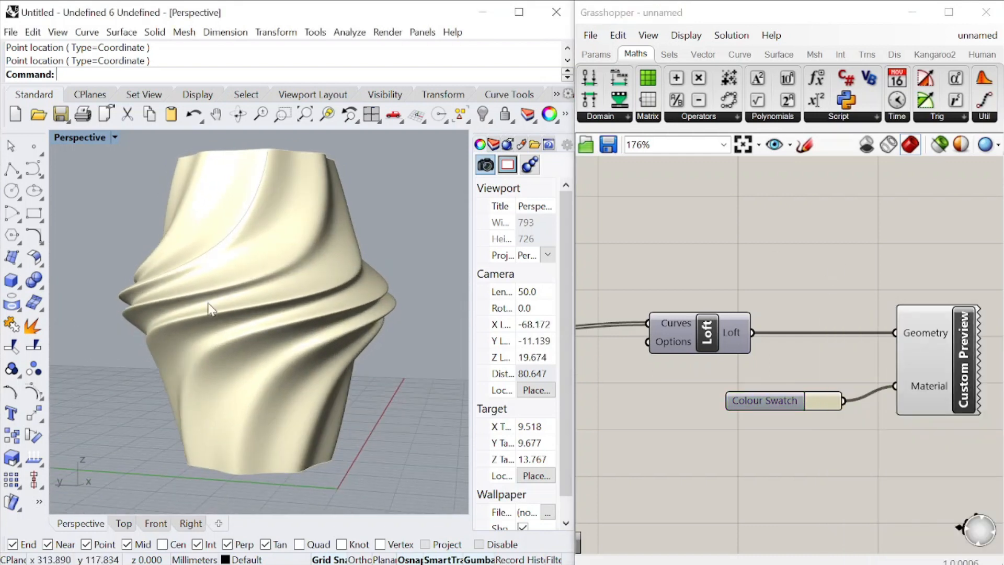
scroll(863, 301, "down", 10)
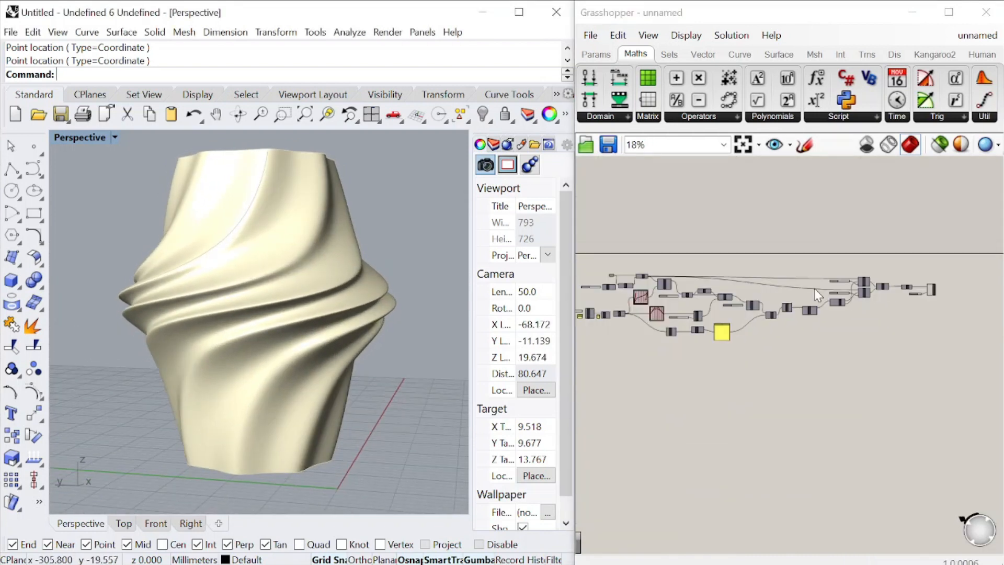
right_click_drag(333, 296, 369, 319)
left_click(648, 37)
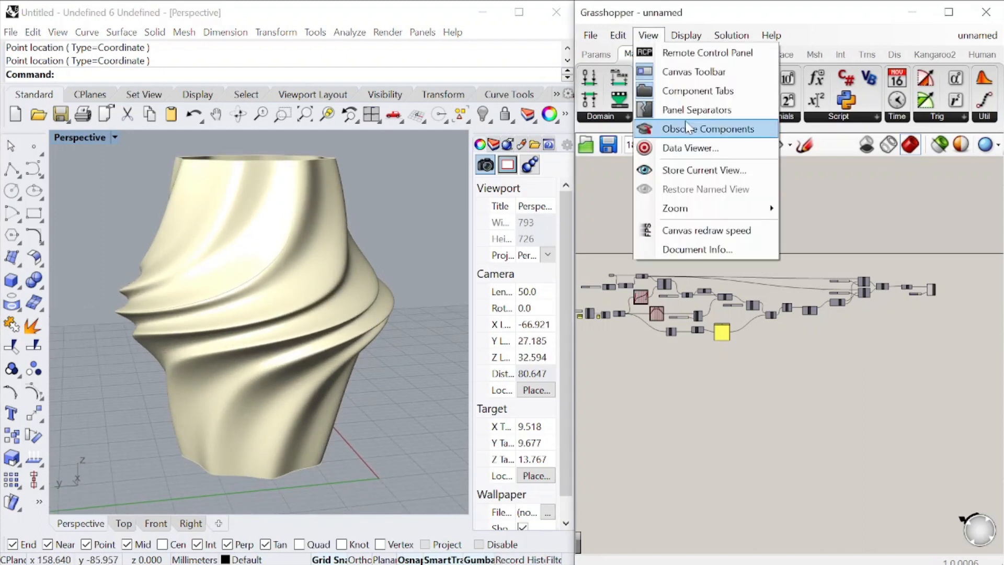
left_click(213, 48)
left_click(58, 32)
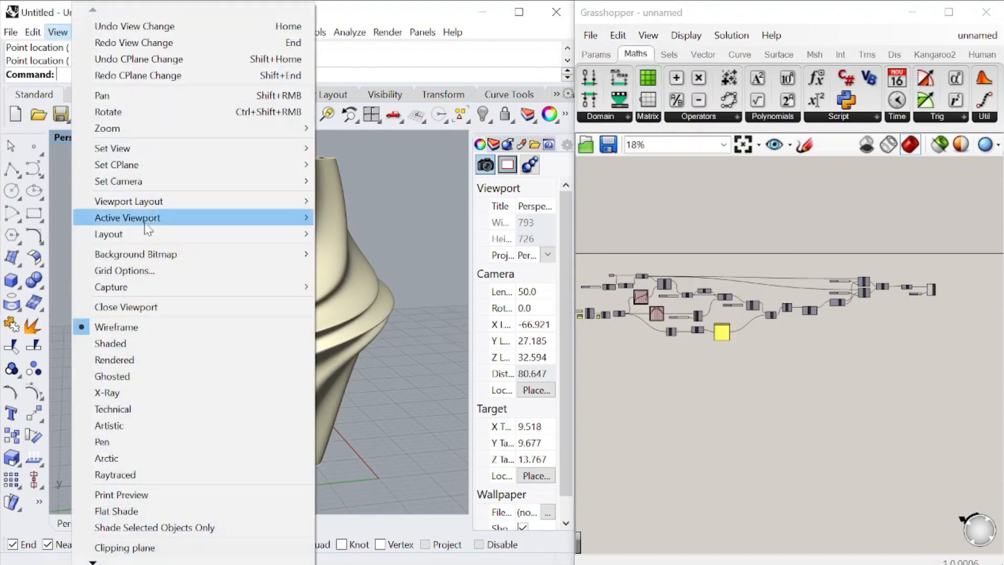
left_click(159, 366)
scroll(199, 318, "up", 2)
right_click_drag(397, 324, 278, 303)
Change the Colour Swatch feeding the Custom Preview from cream to a near-white colour
scroll(929, 288, "up", 8)
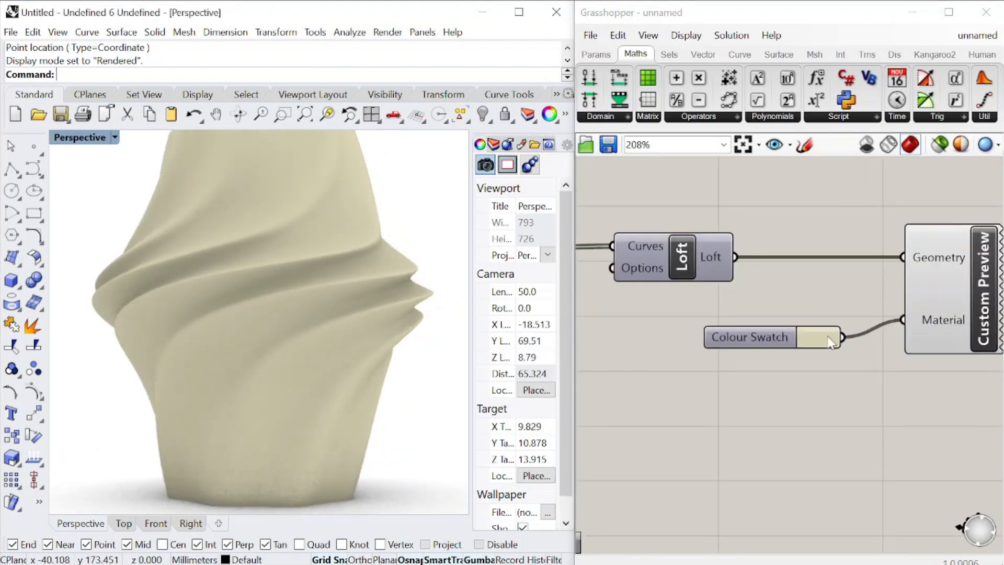
left_click(829, 342)
left_click_drag(934, 368, 953, 359)
left_click(726, 410)
scroll(298, 325, "down", 4)
scroll(270, 300, "up", 2)
right_click_drag(298, 324, 250, 366)
Lower the upper of the two tween factor sliders and orbit the vase to inspect its ribs
scroll(808, 321, "down", 5)
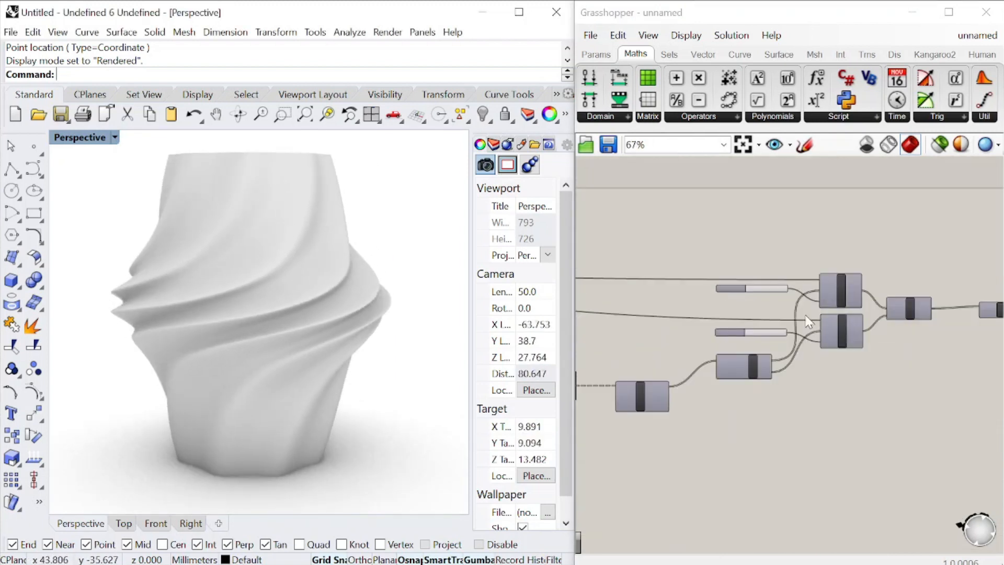
scroll(808, 321, "up", 5)
left_click_drag(750, 254, 664, 265)
right_click_drag(251, 246, 329, 285)
Reshape the Graph Mapper feeding Evaluate Curve into an S-shaped Bezier curve by repositioning both of its handles
scroll(761, 272, "down", 10)
scroll(632, 274, "up", 10)
left_click_drag(720, 309, 729, 313)
left_click_drag(781, 343, 722, 290)
right_click_drag(316, 298, 287, 230)
left_click_drag(728, 314, 761, 338)
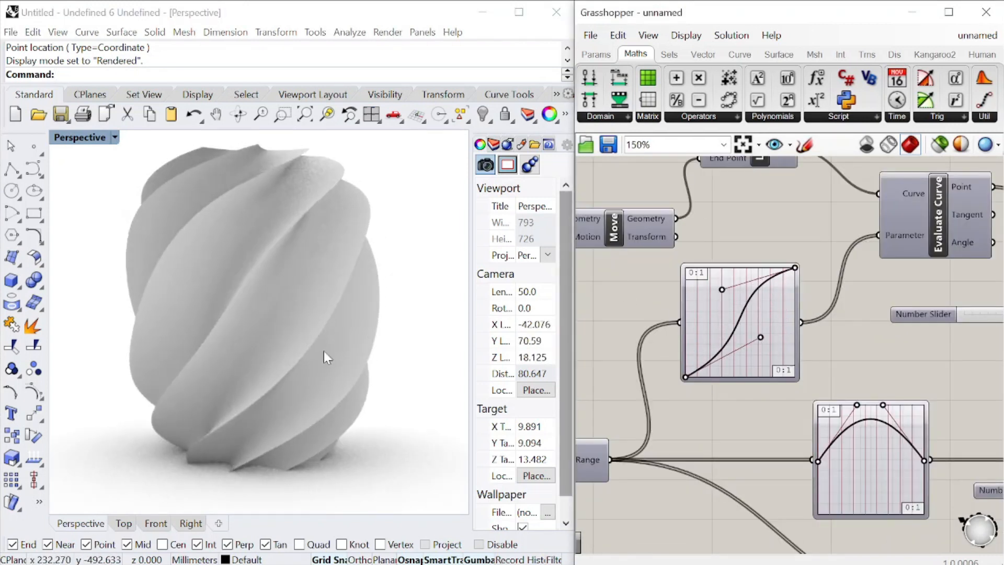
right_click_drag(327, 357, 397, 324)
Pull the second handle of the profile Graph Mapper well down so the vase narrows toward its rim
scroll(783, 334, "up", 3)
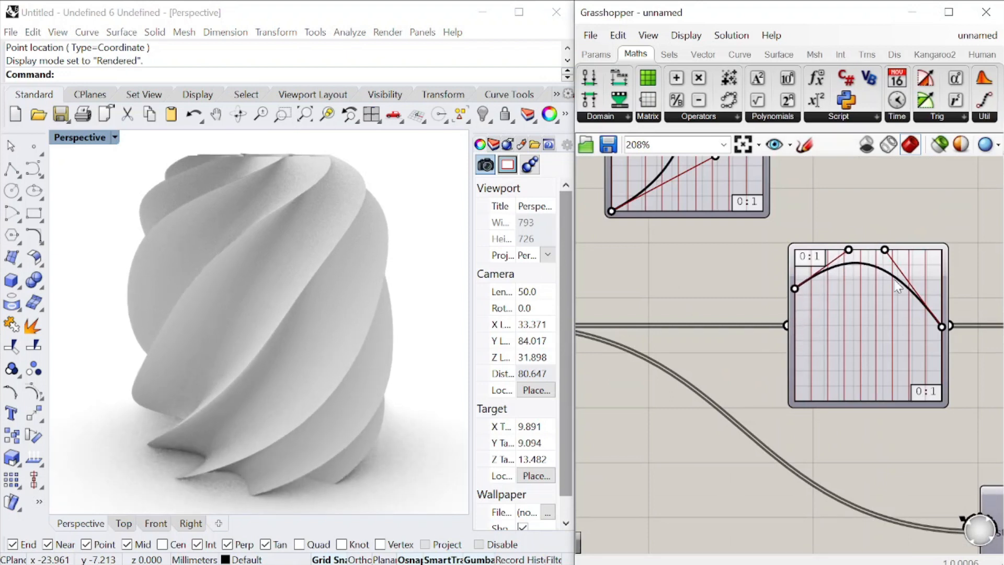
left_click_drag(885, 251, 879, 360)
right_click_drag(334, 413, 255, 400)
Increase the number slider at the start of the branch leading into Range
scroll(894, 317, "down", 10)
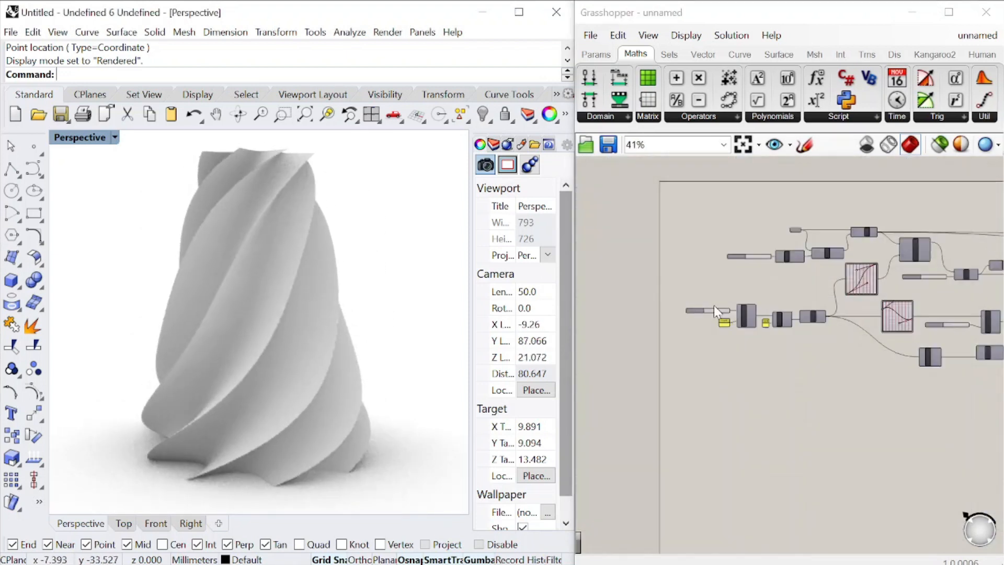
scroll(716, 312, "up", 12)
left_click_drag(721, 324, 762, 320)
Set the upper tween factor slider to 1.0 and the lower one to 0.8, checking the vase's rib depth
scroll(854, 247, "down", 12)
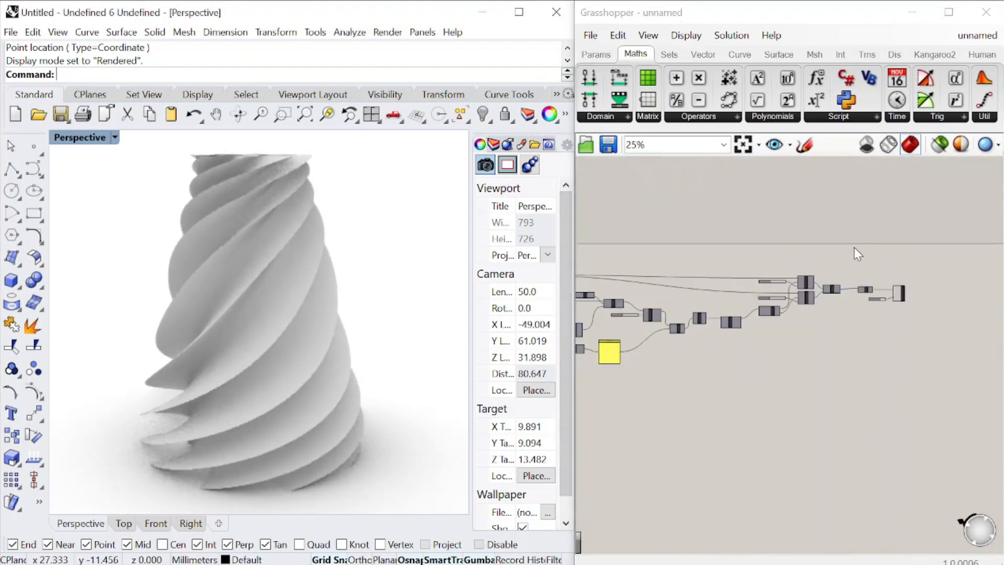
scroll(853, 303, "up", 13)
left_click_drag(772, 260, 878, 264)
right_click_drag(422, 340, 359, 366)
left_click_drag(895, 491, 851, 491)
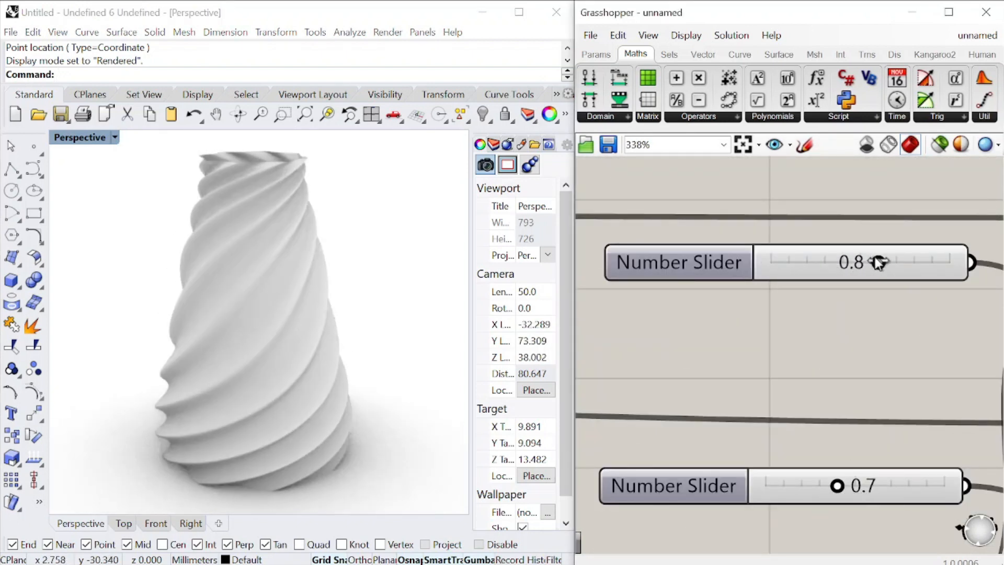
left_click_drag(878, 262, 950, 263)
right_click_drag(281, 360, 413, 356)
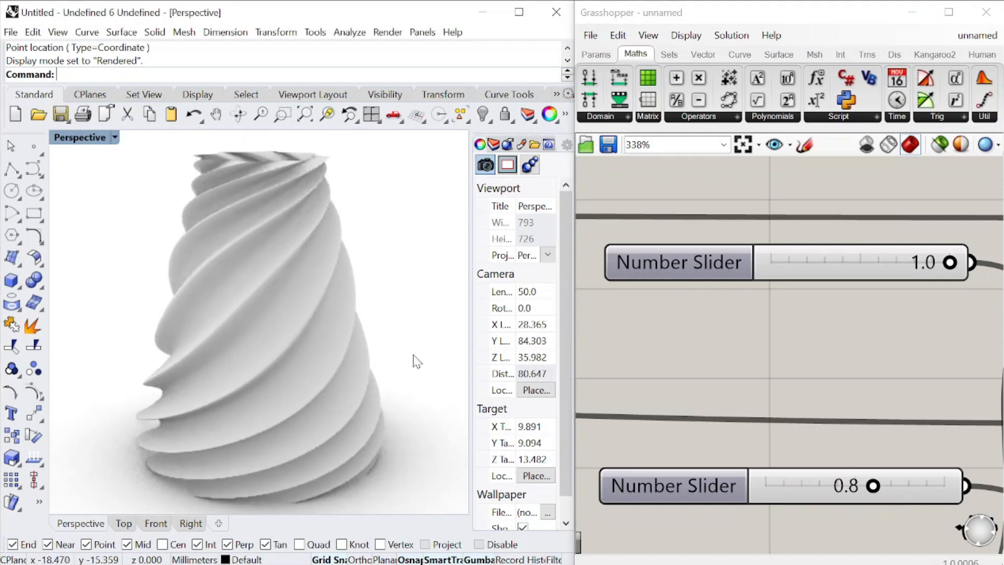
Turn the profile Graph Mapper curve into an arch by raising its second handle and lowering its start point
scroll(931, 312, "down", 13)
scroll(907, 317, "up", 11)
left_click_drag(793, 366, 831, 258)
right_click_drag(404, 339, 364, 325)
left_click_drag(708, 294, 708, 342)
right_click_drag(279, 307, 151, 292)
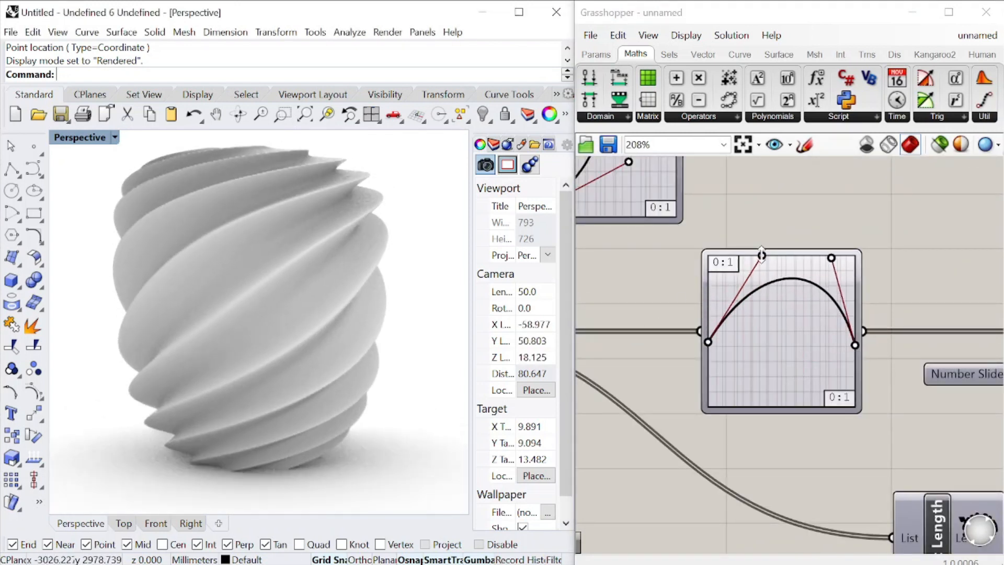
Shift both upper handles of the profile Graph Mapper toward its start and raise the curve's end point
left_click_drag(762, 255, 727, 253)
left_click_drag(831, 257, 779, 254)
left_click_drag(853, 345, 766, 312)
Reposition the handles of the Graph Mapper feeding Evaluate Curve to vary the twist along the vase's height
scroll(857, 338, "down", 7)
scroll(796, 291, "up", 8)
left_click_drag(737, 256, 787, 319)
right_click_drag(293, 314, 251, 308)
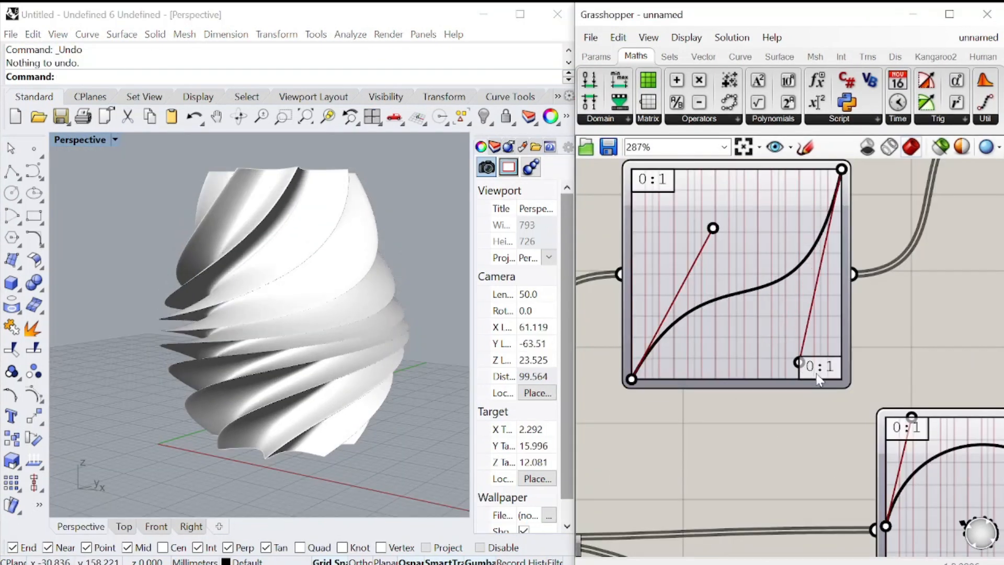
left_click_drag(802, 360, 820, 278)
left_click_drag(713, 227, 658, 257)
right_click_drag(451, 301, 347, 337)
Reduce the number slider at the start of the Range branch and orbit the vase to inspect it
scroll(941, 267, "down", 8)
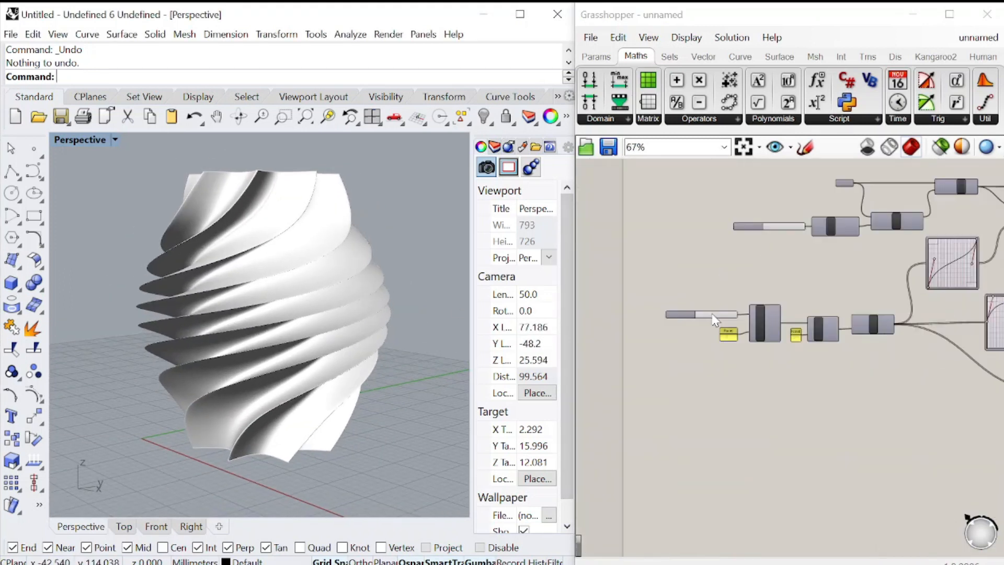
scroll(713, 317, "up", 8)
left_click_drag(768, 330, 742, 328)
right_click_drag(418, 360, 380, 379)
Move the profile Graph Mapper's first handle to the upper start corner and its end point to the upper end corner
scroll(705, 304, "down", 8)
scroll(827, 293, "up", 4)
scroll(827, 291, "up", 4)
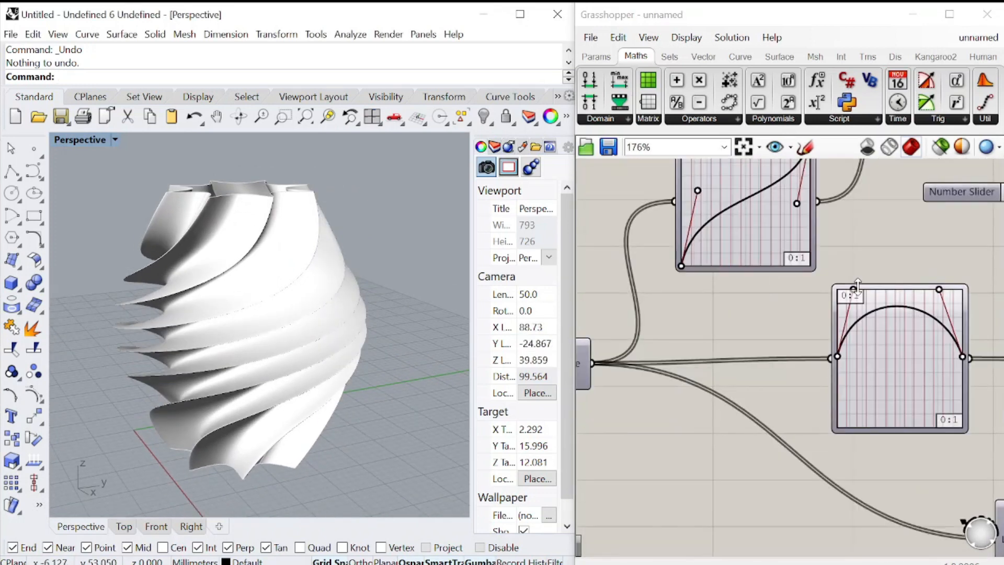
scroll(826, 300, "up", 3)
scroll(825, 309, "down", 3)
scroll(826, 313, "up", 3)
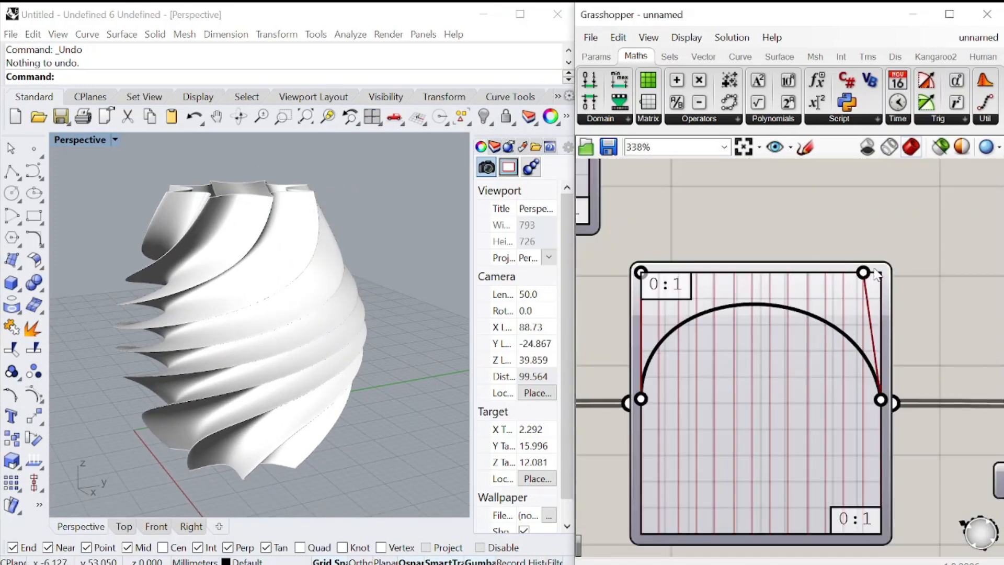
left_click_drag(884, 399, 887, 401)
left_click_drag(885, 316, 883, 274)
scroll(300, 295, "down", 2)
right_click_drag(300, 296, 298, 272)
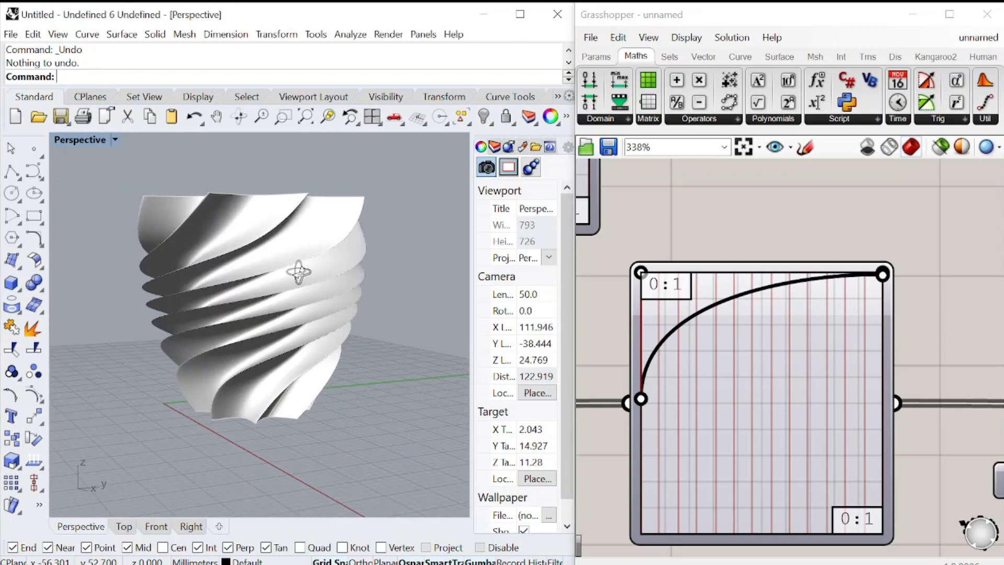
Pull the profile Graph Mapper's second handle down near the graph's base and lower both curve end points to form a waist
left_click_drag(882, 273, 781, 526)
scroll(230, 273, "up", 2)
right_click_drag(242, 324, 335, 319)
left_click_drag(882, 338, 882, 361)
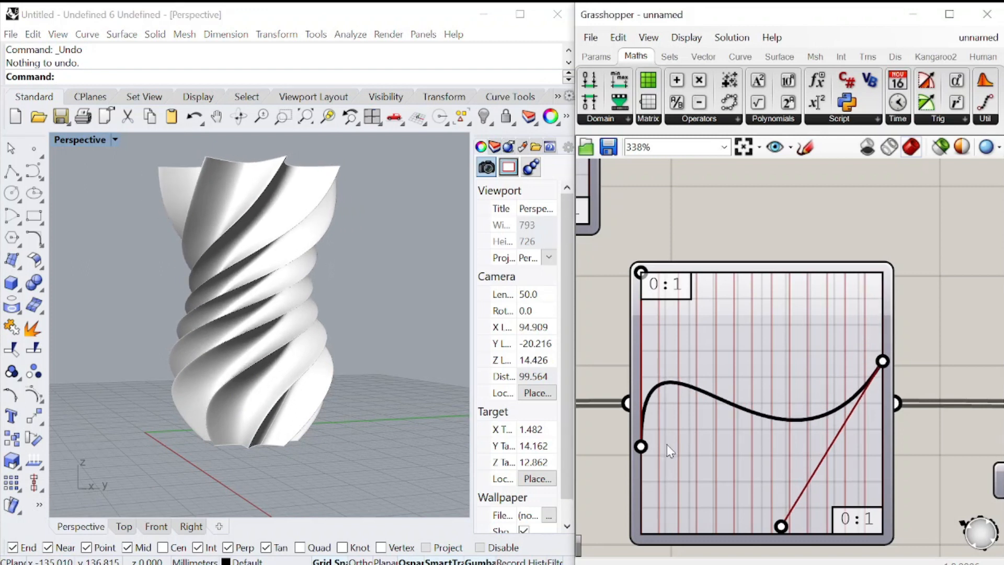
Soften the profile wave by moving both Graph Mapper handles toward the end side and fine-tuning the height of the end point
left_click_drag(706, 278, 677, 268)
left_click_drag(784, 526, 824, 499)
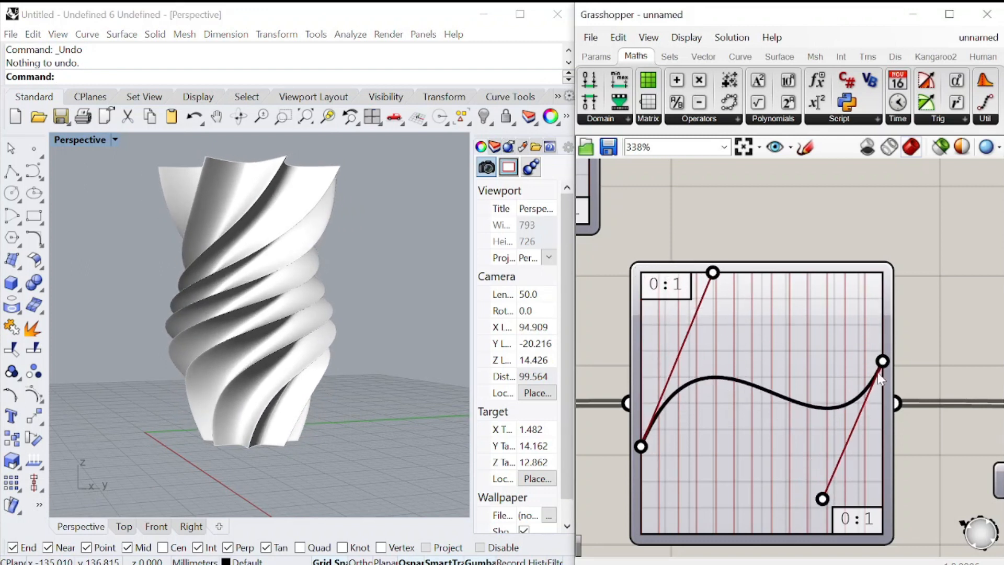
left_click_drag(882, 361, 882, 333)
right_click_drag(293, 404, 351, 429)
left_click_drag(883, 334, 881, 374)
right_click_drag(355, 419, 305, 381)
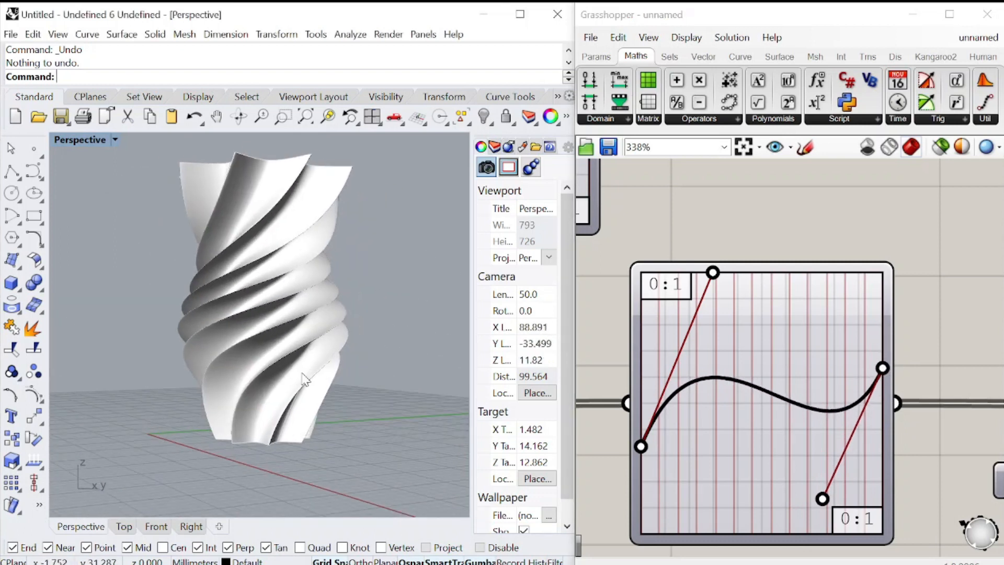
Lower the number slider at the start of the definition further and orbit the vase
scroll(758, 335, "down", 10)
scroll(864, 282, "up", 8)
left_click_drag(809, 321, 731, 322)
right_click_drag(181, 318, 298, 346)
Raise both tween factor sliders to make the ribs shallower and orbit the vase to check it
scroll(767, 361, "down", 5)
scroll(777, 286, "up", 5)
left_click_drag(704, 296, 839, 307)
left_click_drag(712, 455, 762, 458)
right_click_drag(241, 334, 313, 335)
right_click_drag(259, 205, 352, 293)
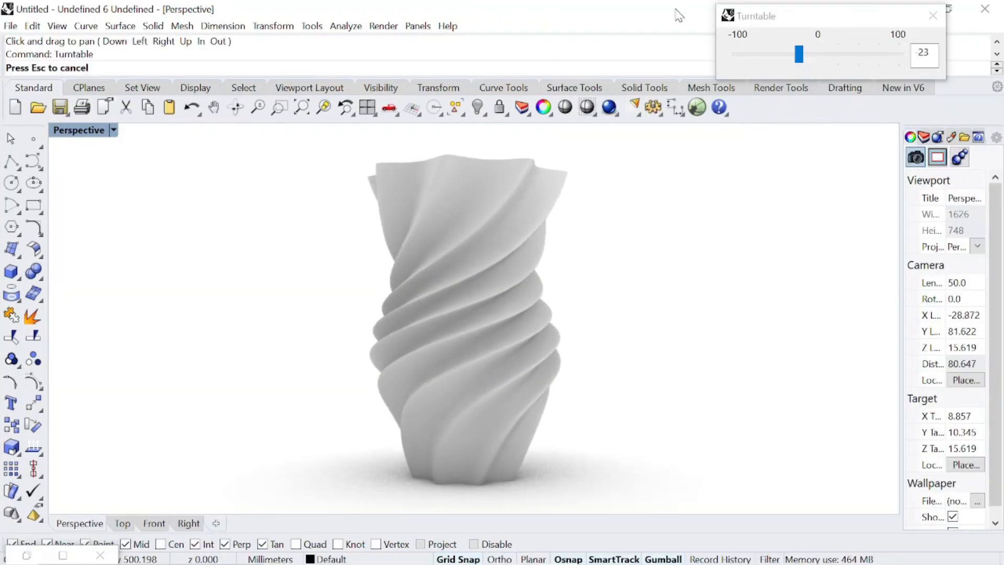